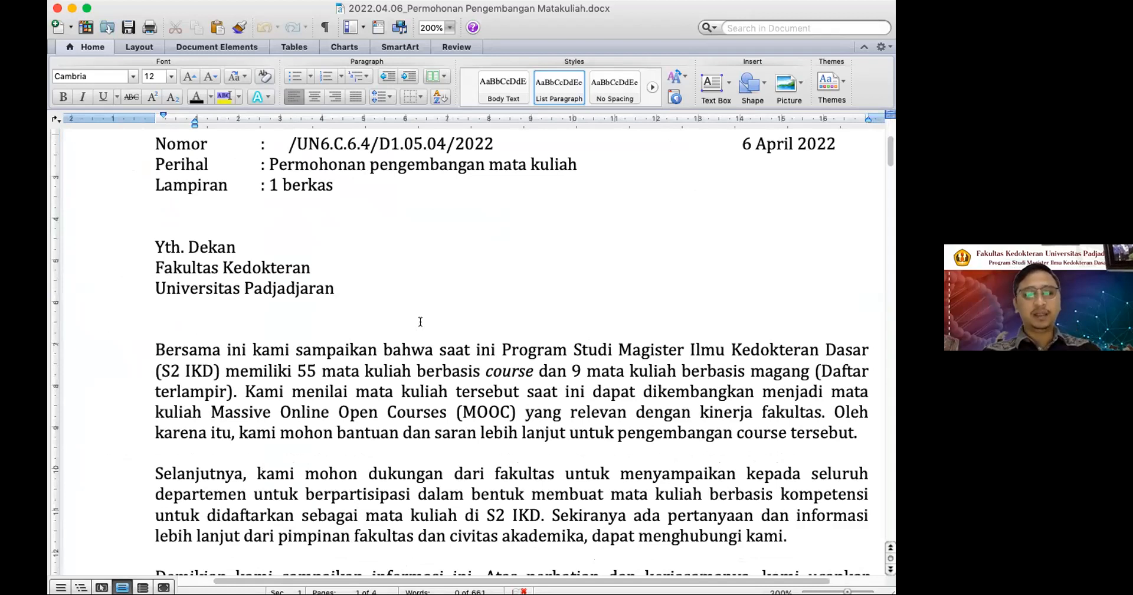
Read the letter's opening paragraph and highlight the phrase "55 mata kuliah berbasis course".
scroll(420, 322, "down", 1)
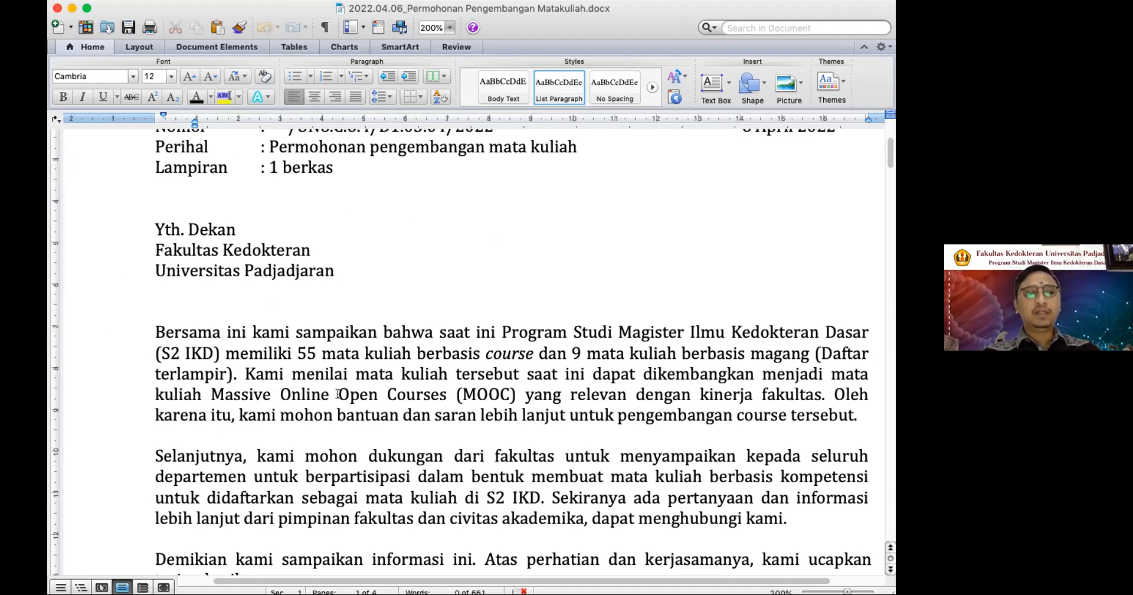
left_click_drag(297, 352, 536, 353)
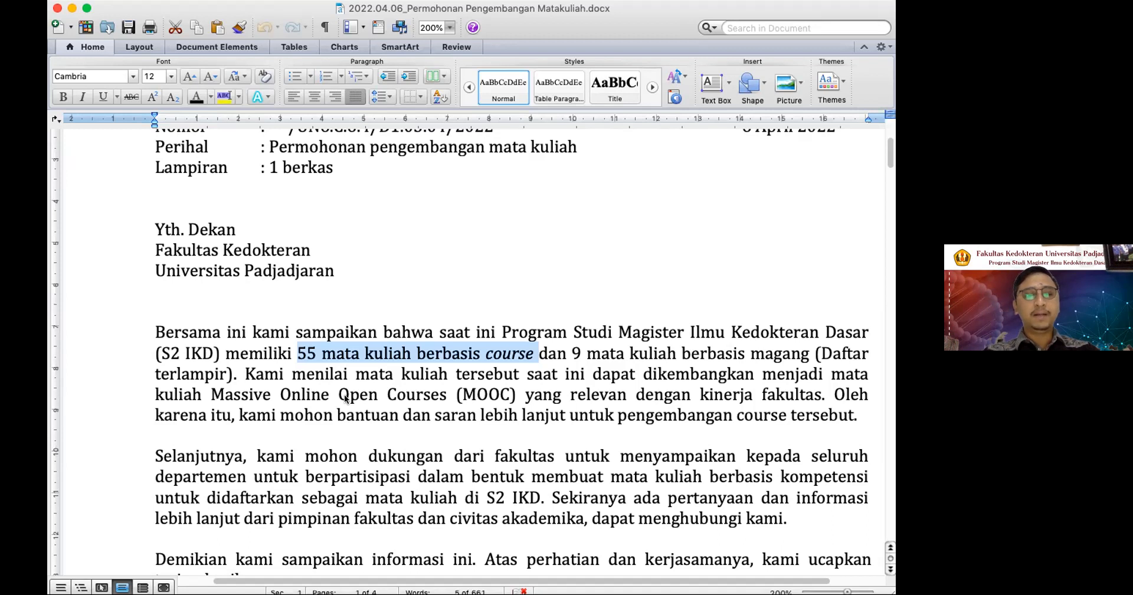
left_click(653, 568)
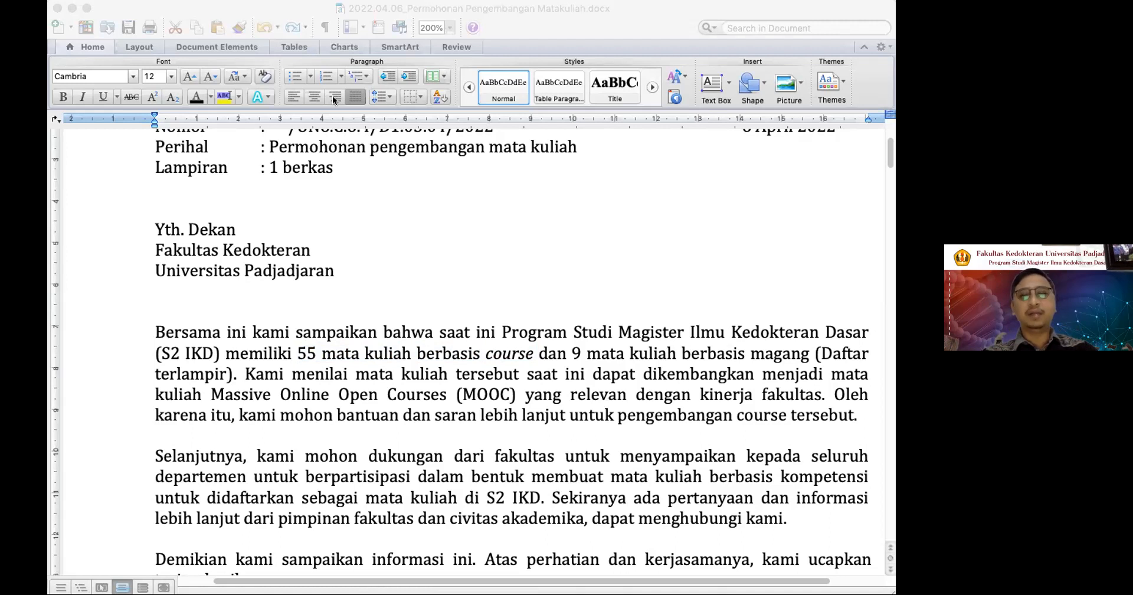
Switch to the Matrix Akreditasi spreadsheet in Google Sheets and review the assessor recommendations from cell B3 through B9.
left_click(354, 26)
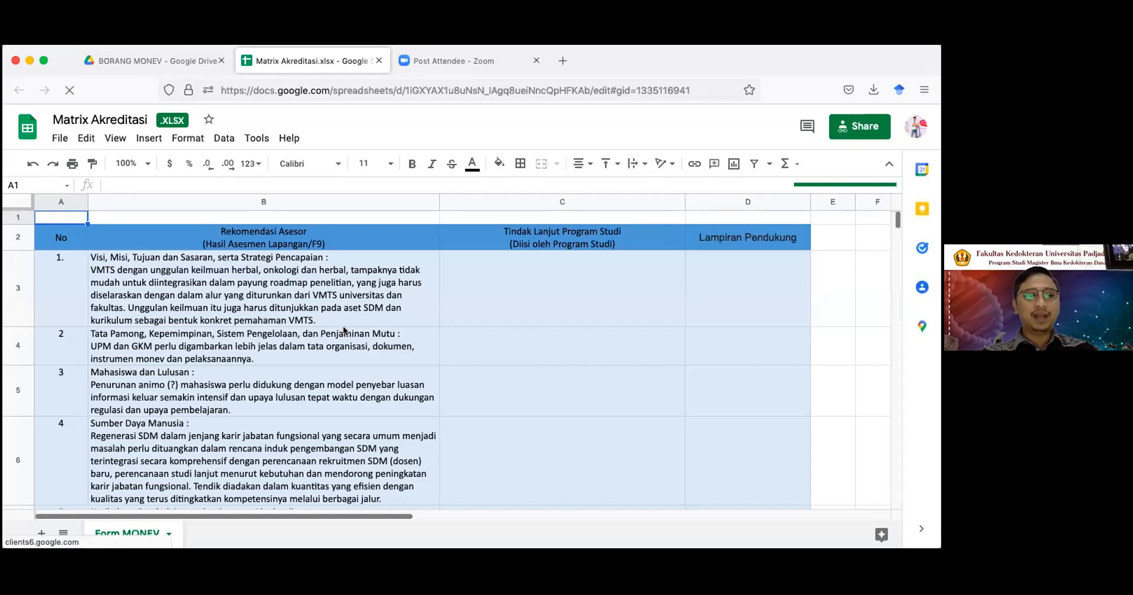
left_click(299, 319)
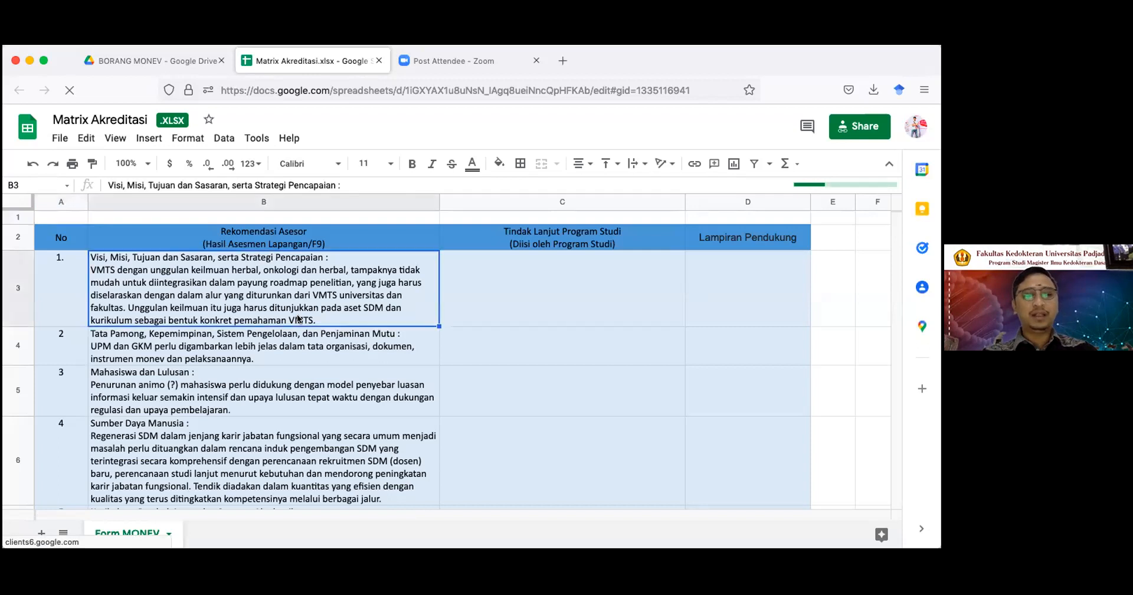
key("Down")
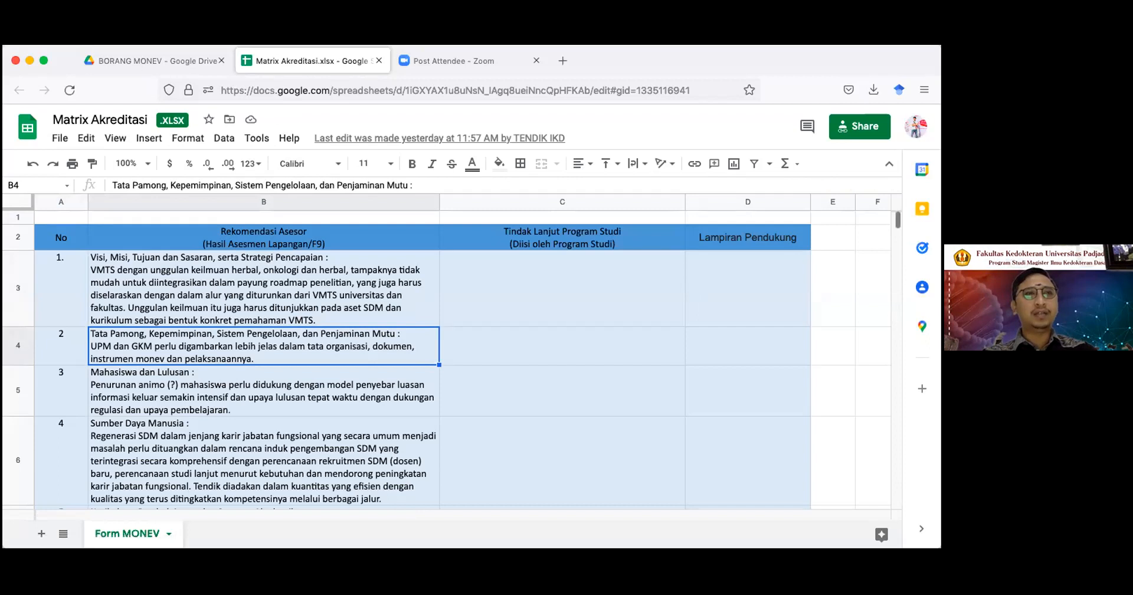
key("Down")
key("Down")
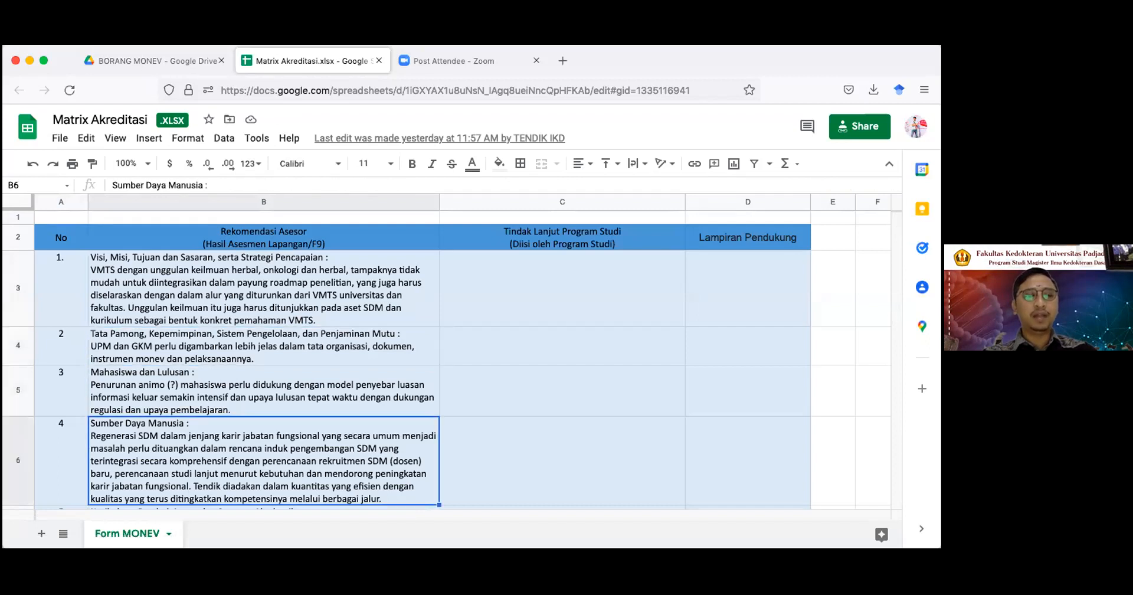
key("Down")
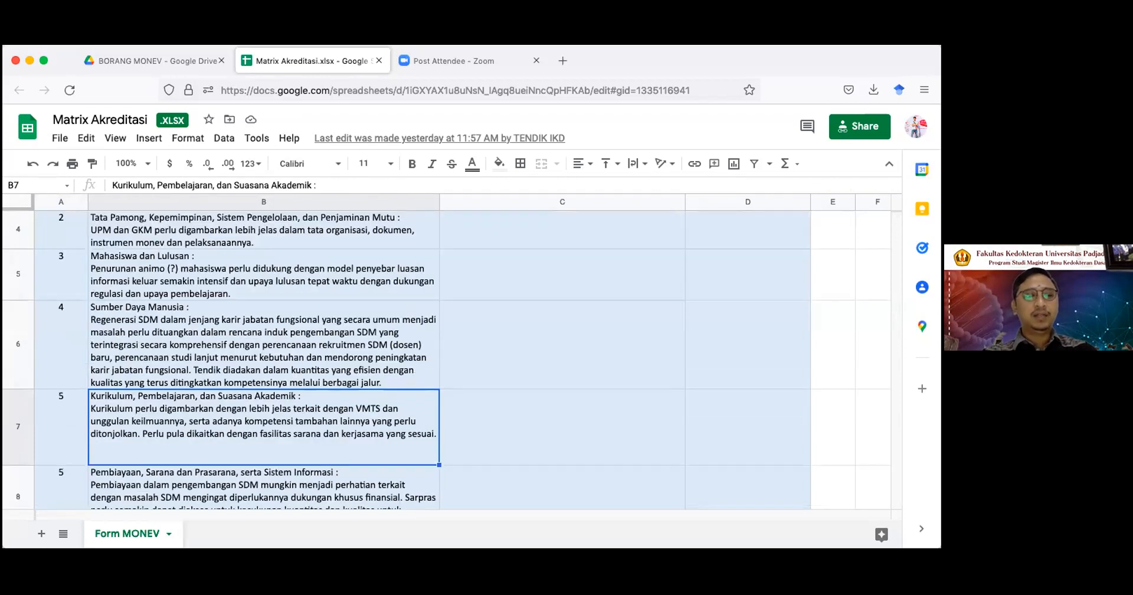
key("Down")
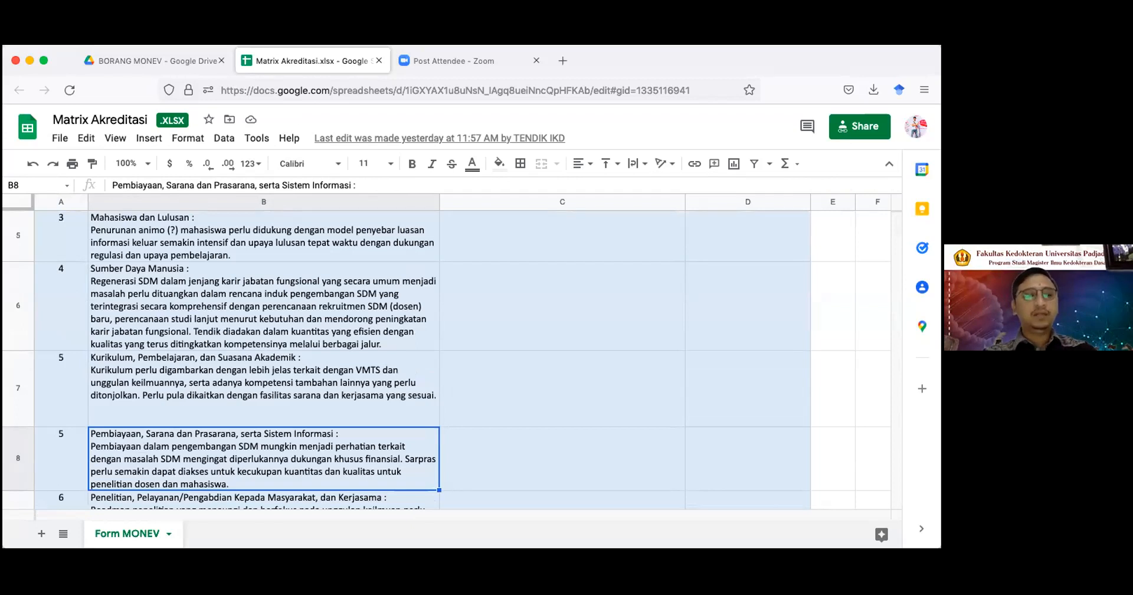
key("Down")
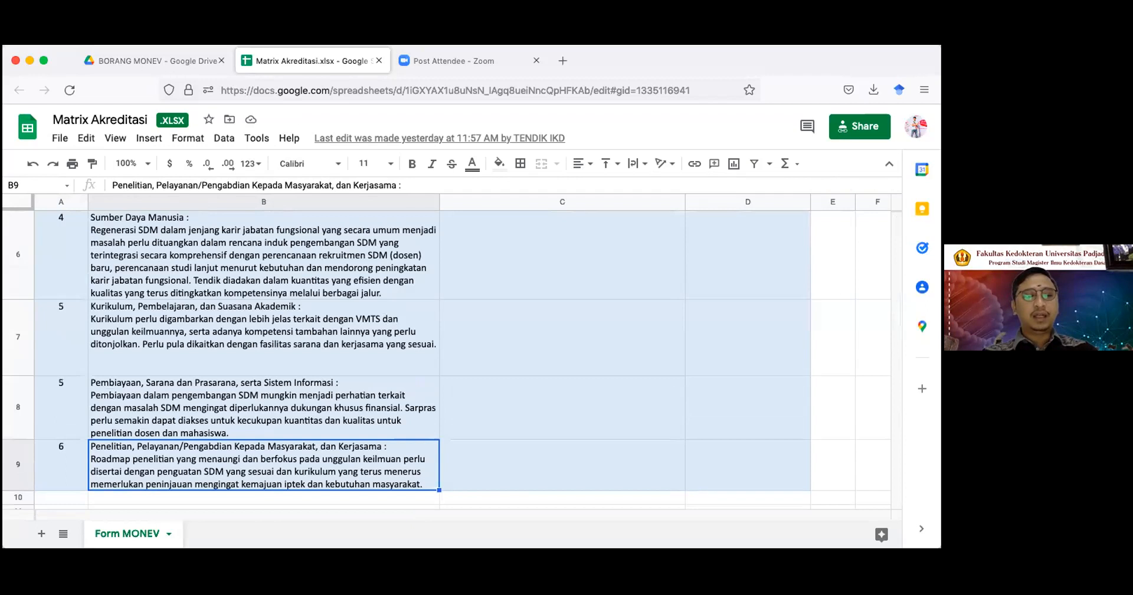
scroll(448, 354, "up", 5)
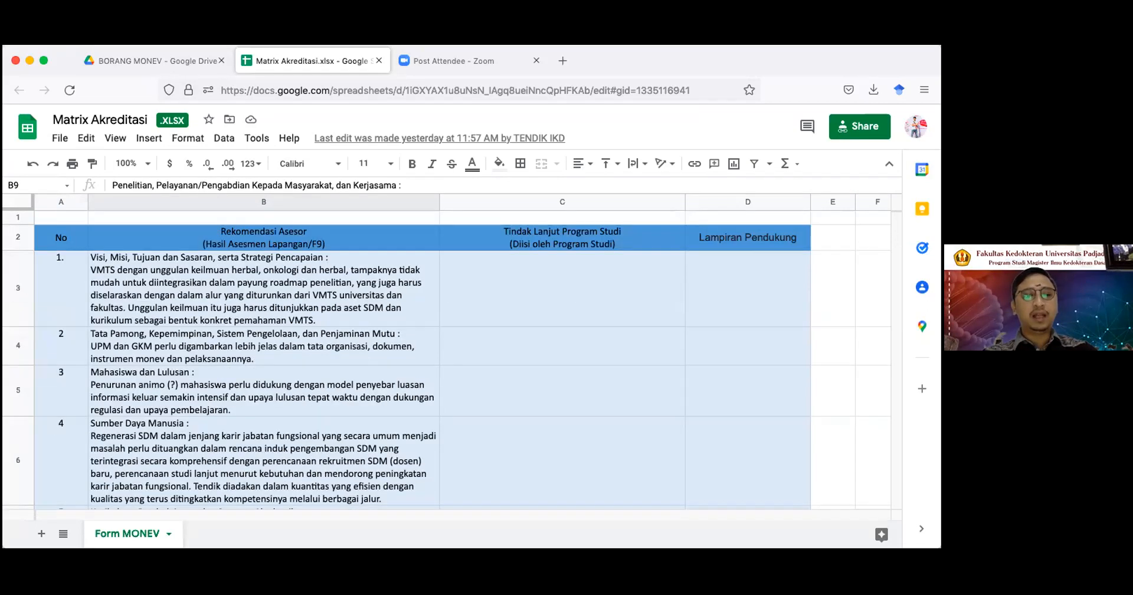
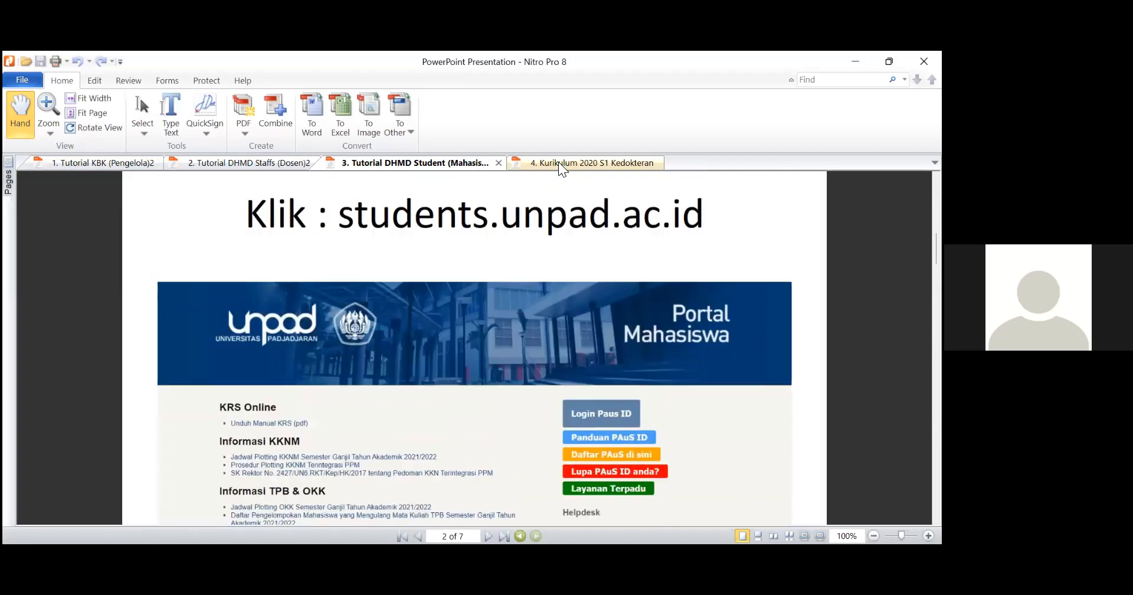
Review the semester 1 course and SKS tables on the first page of the 4. Kurikulum 2020 S1 Kedokteran PDF.
left_click(561, 164)
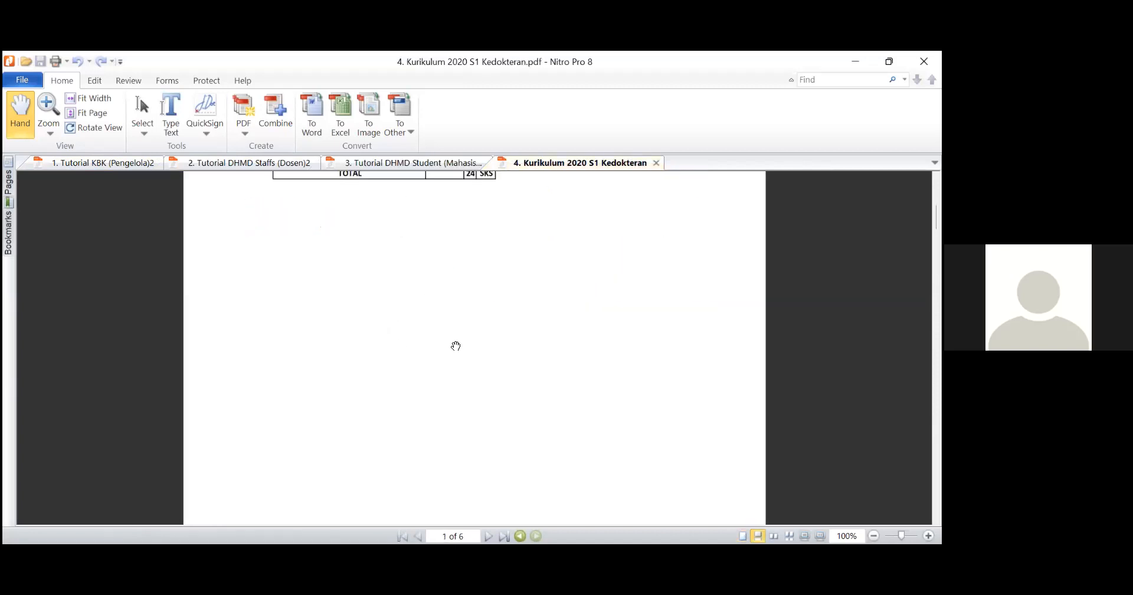
scroll(483, 354, "up", 1)
scroll(429, 375, "up", 2)
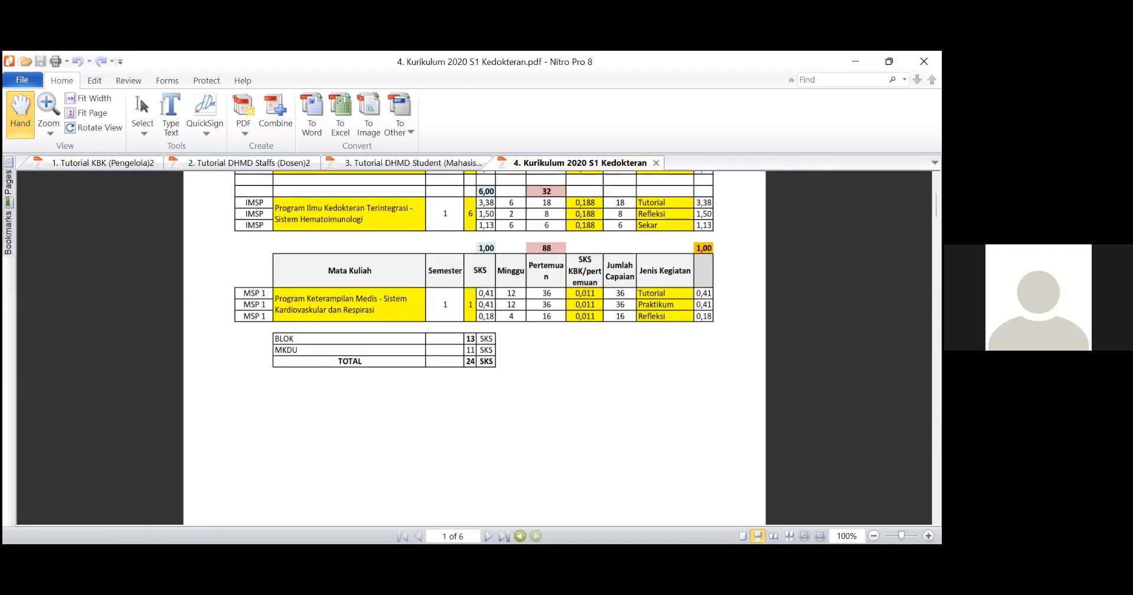
scroll(429, 376, "up", 3)
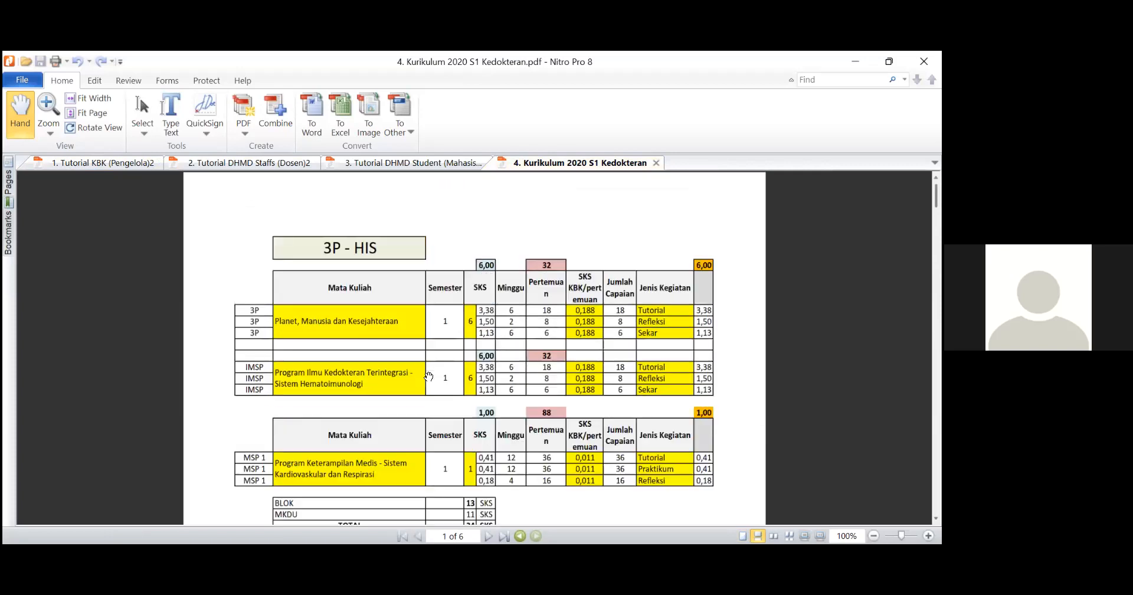
scroll(428, 375, "down", 3)
scroll(430, 386, "up", 3)
scroll(429, 385, "down", 2)
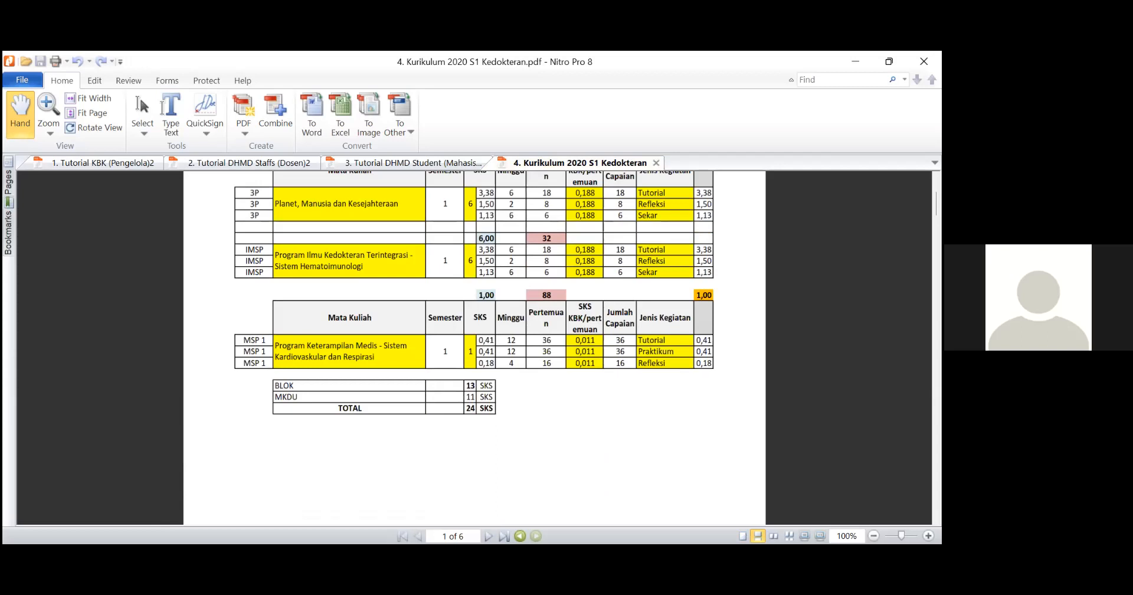
mouse_move(936, 203)
left_mouse_down()
mouse_move(936, 224)
mouse_move(936, 196)
left_mouse_up()
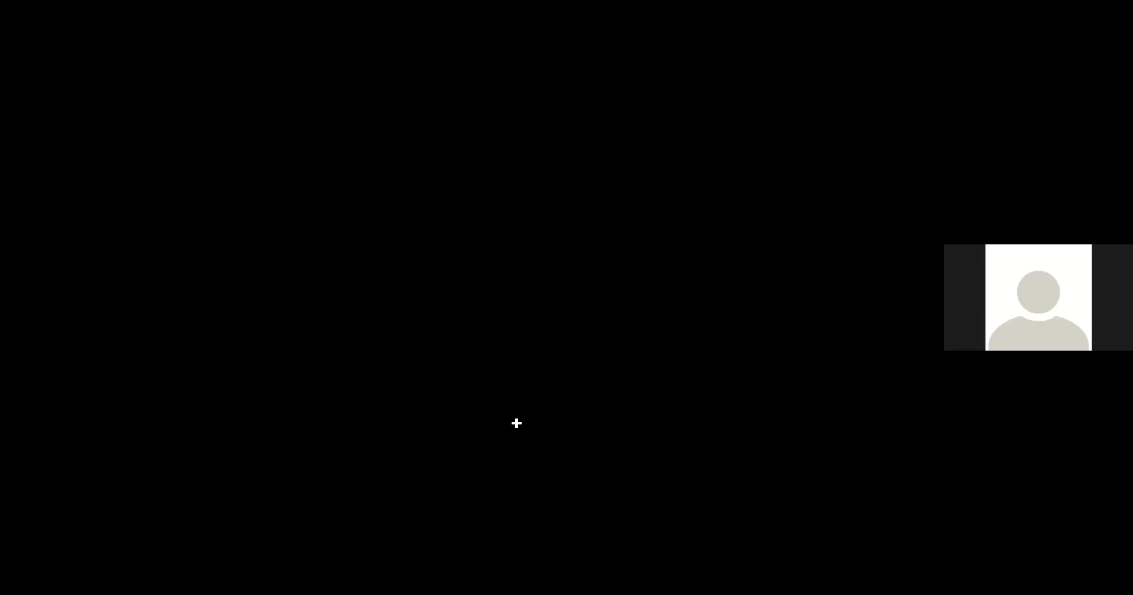
Switch to the KRS 2020.xls workbook and examine the course listings from Semester I through Semester VI.
scroll(228, 268, "up", 5)
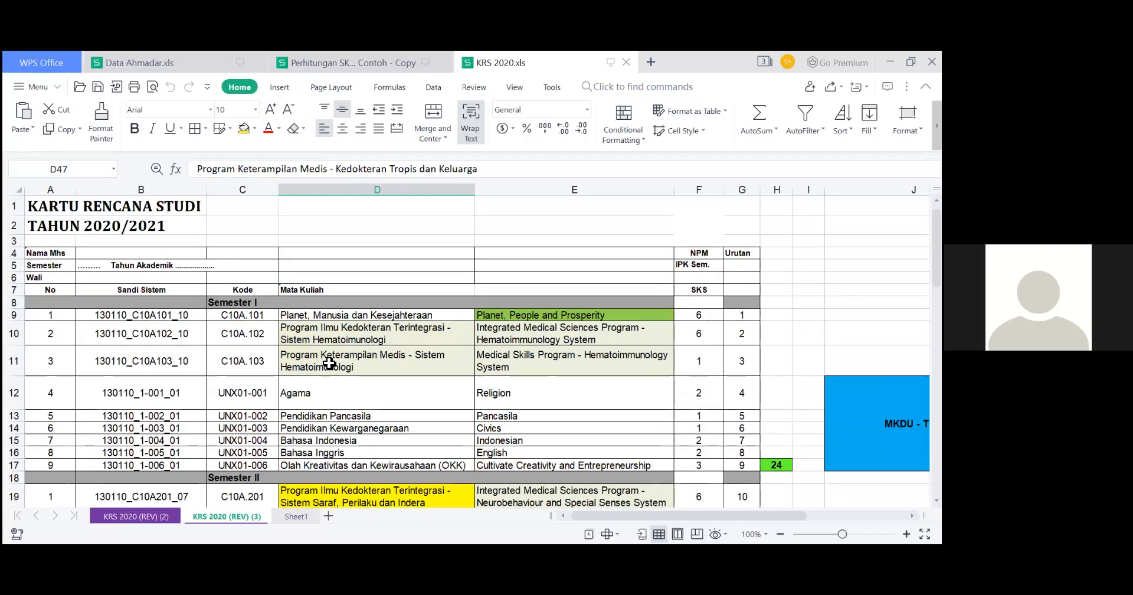
scroll(329, 363, "down", 7)
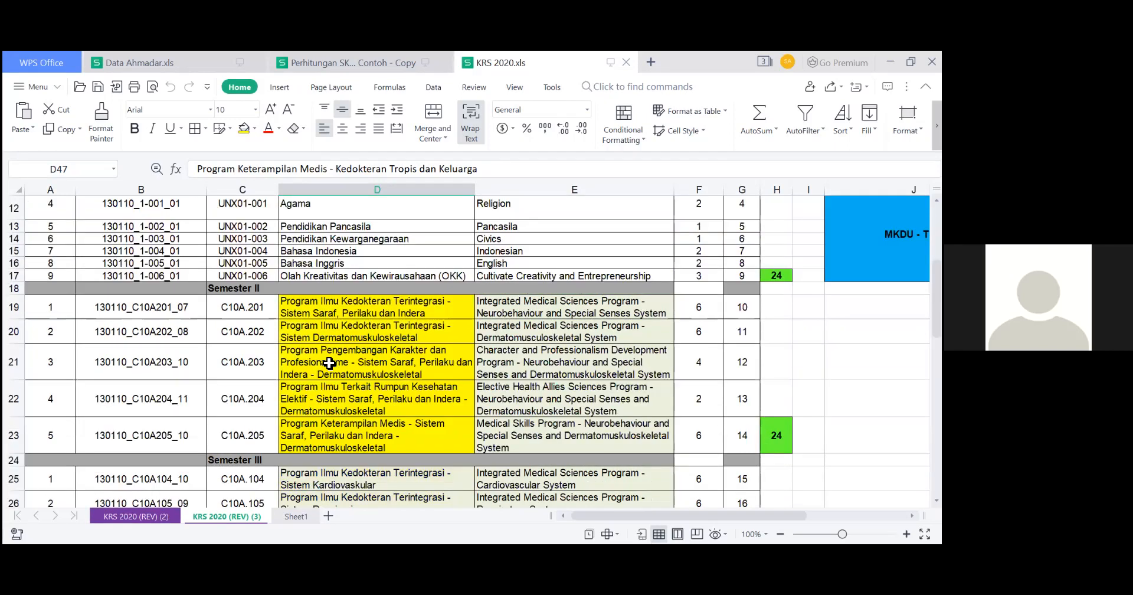
scroll(330, 363, "down", 12)
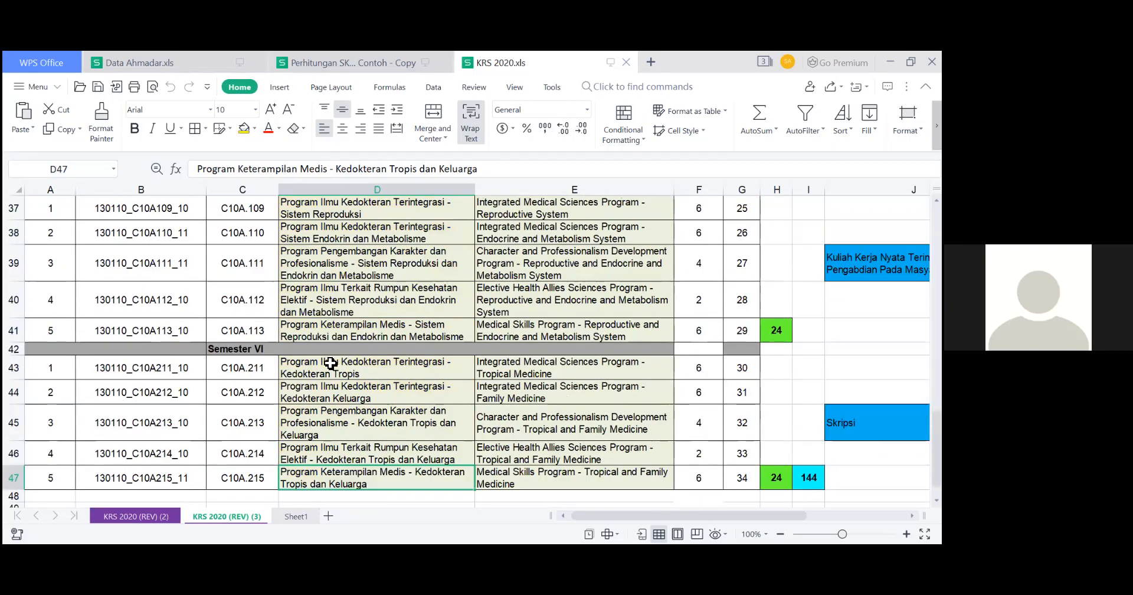
scroll(330, 363, "up", 6)
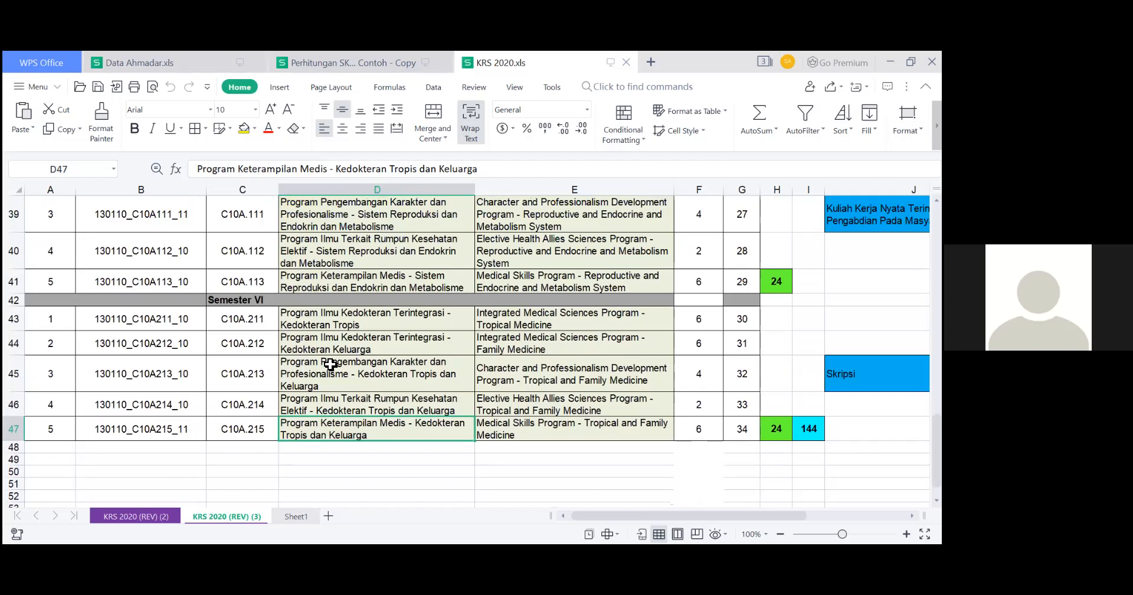
scroll(330, 364, "up", 6)
scroll(280, 362, "up", 7)
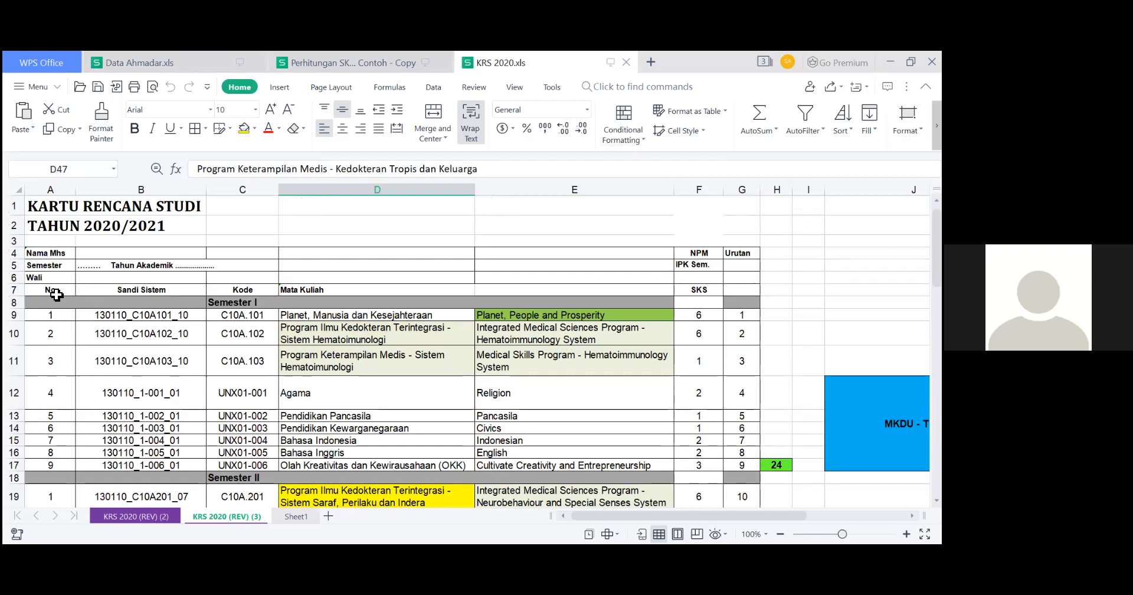
Go through the row 7 column headings of the KRS sheet one by one, from No across to the Urutan column.
left_click(56, 295)
left_click(160, 293)
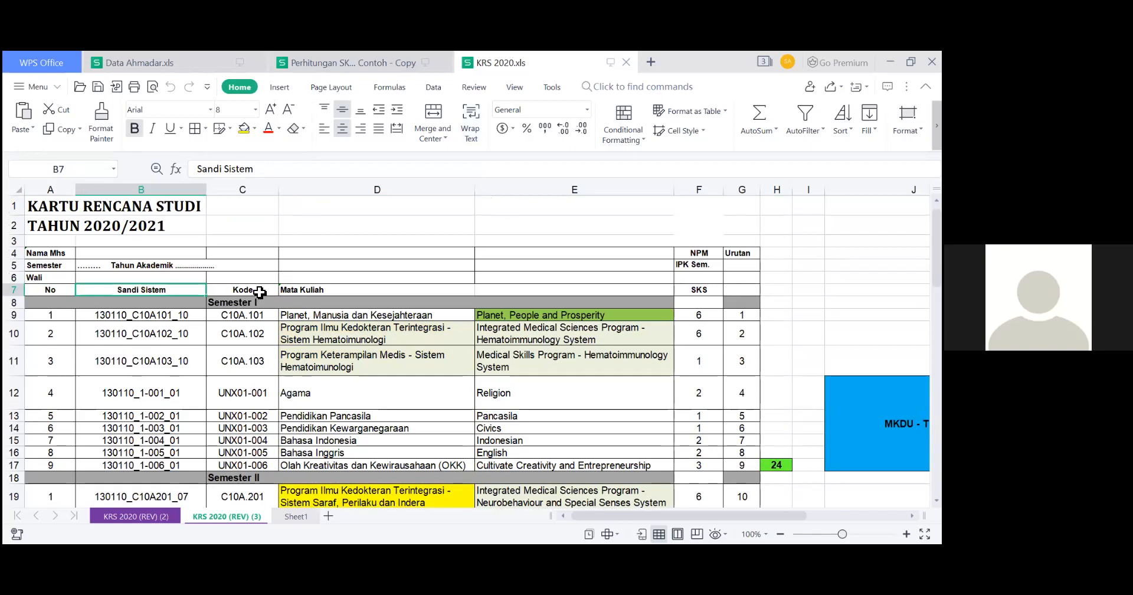
left_click(260, 292)
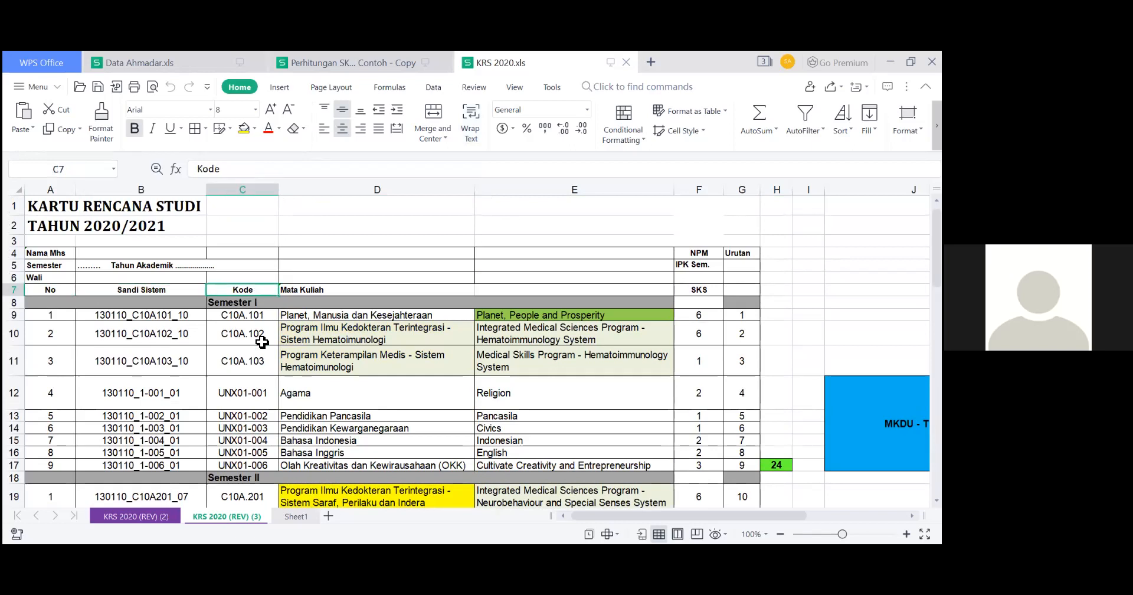
left_click(314, 291)
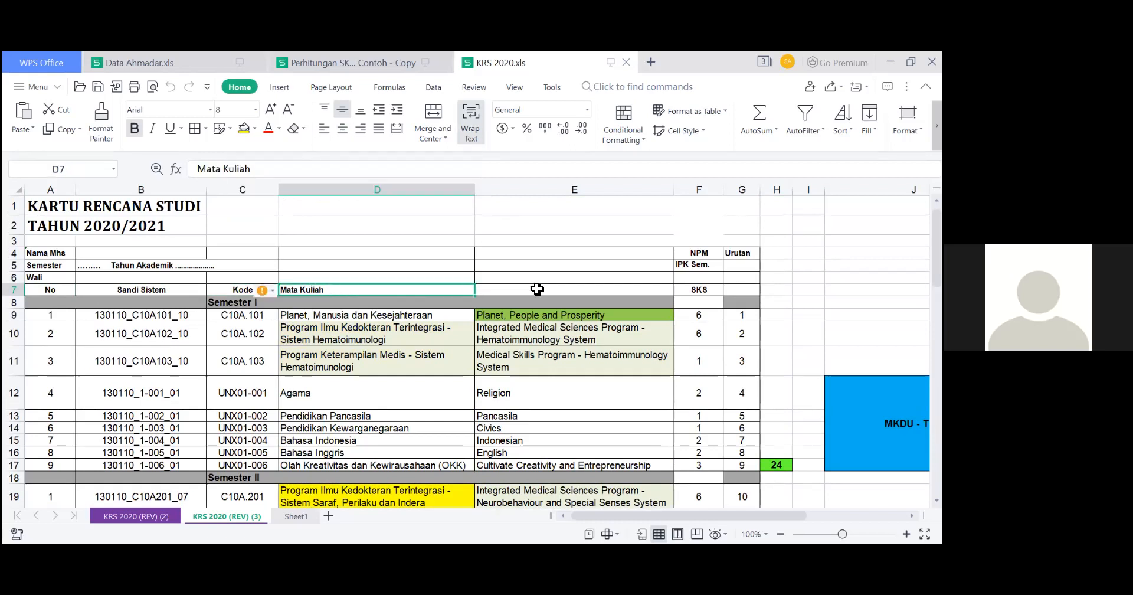
left_click(509, 288)
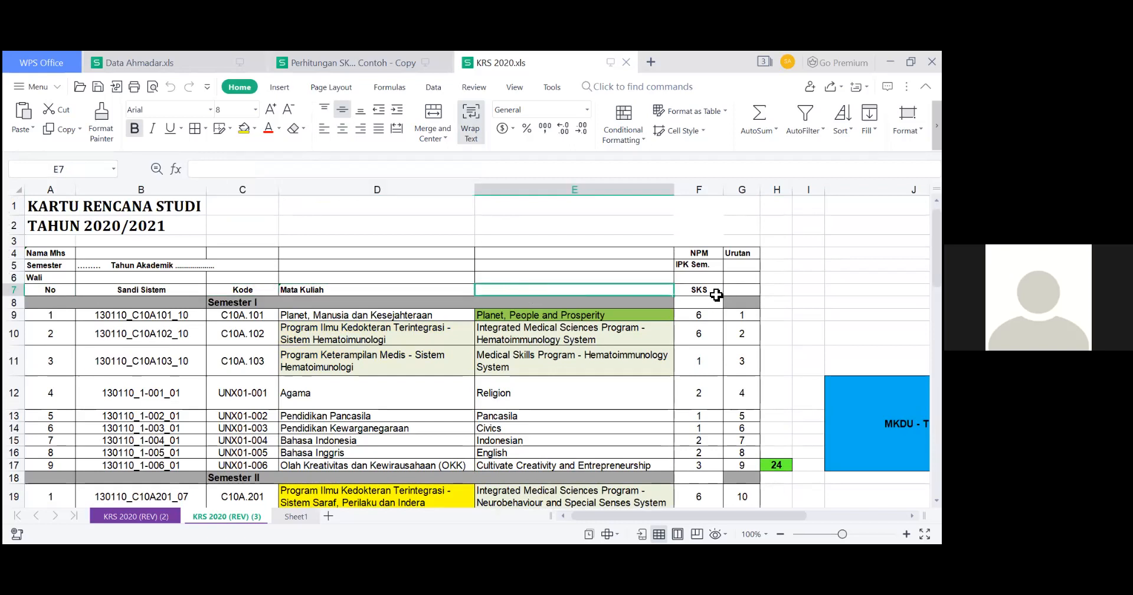
left_click(714, 292)
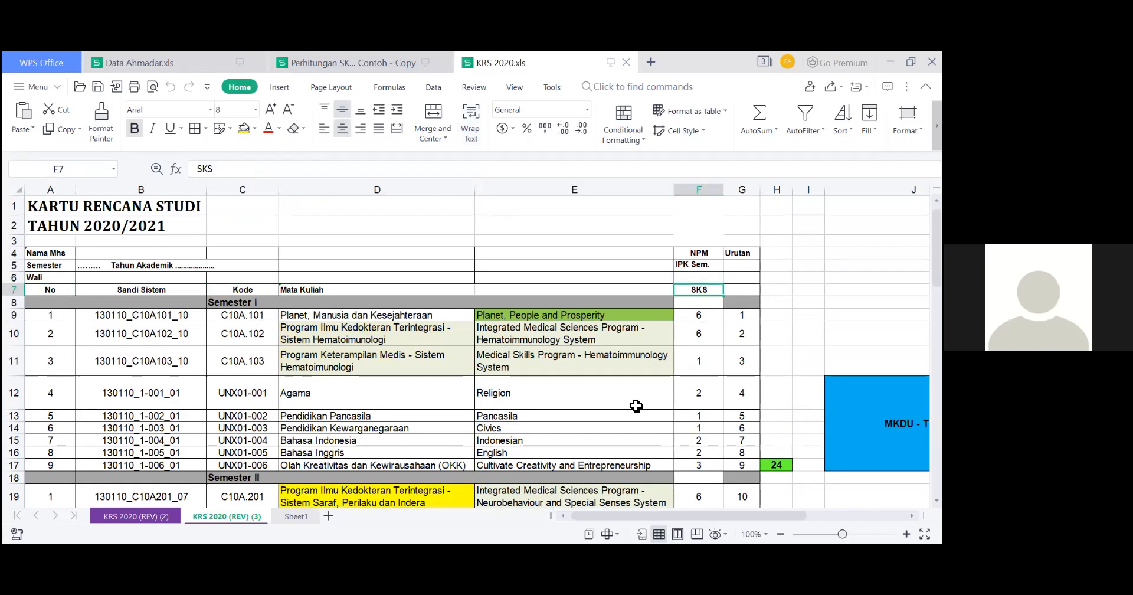
left_click(747, 294)
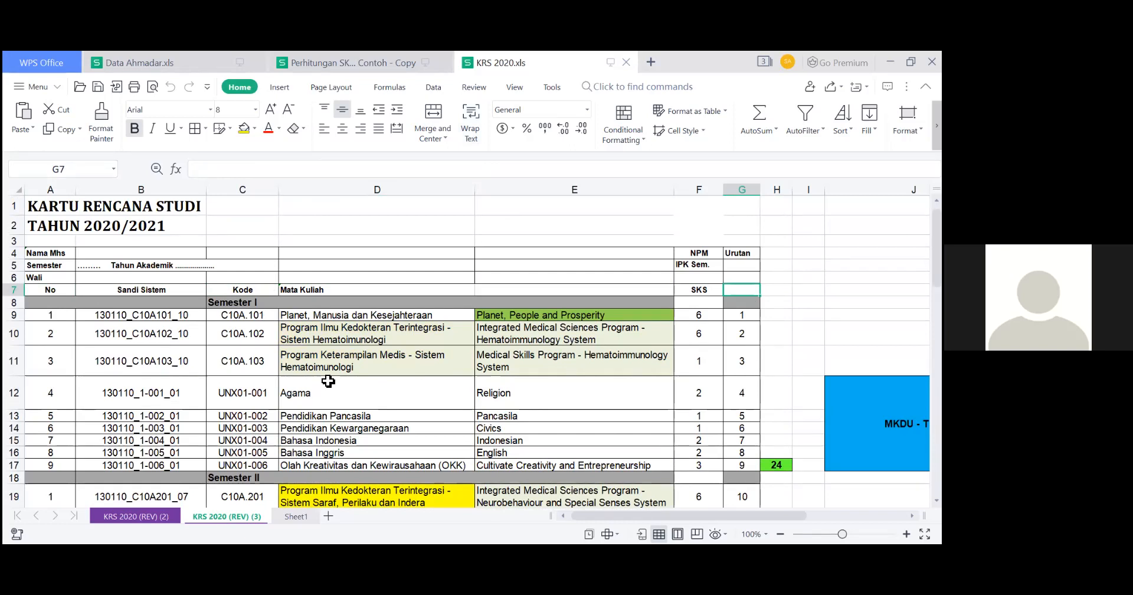
Check the Semester II courses and select the SKS cell of Planet, Manusia dan Kesejahteraan in Semester I.
scroll(329, 384, "down", 4)
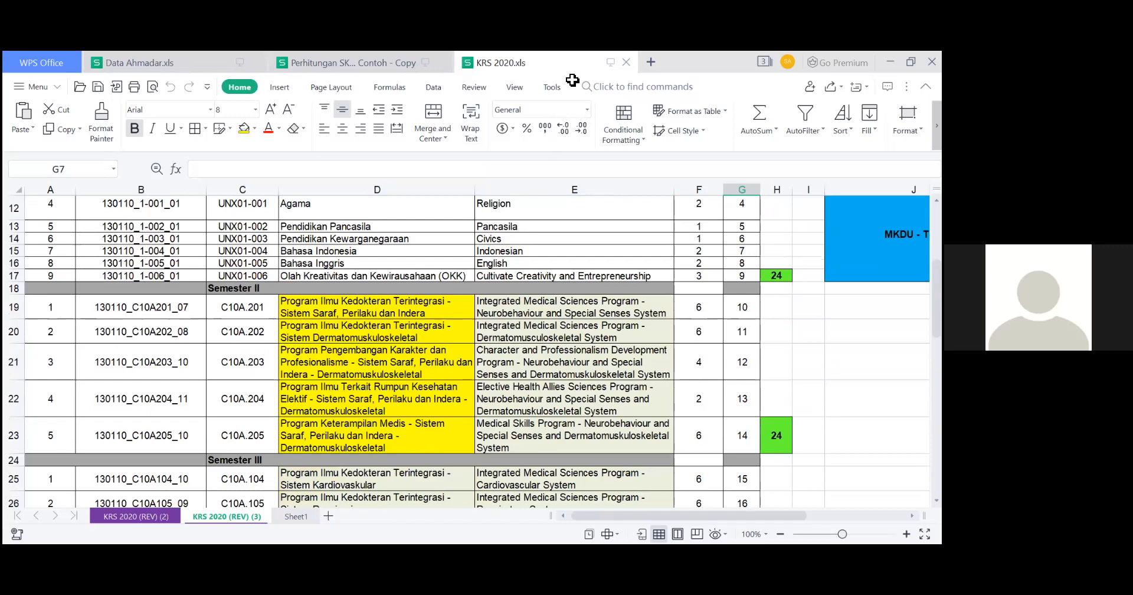
scroll(508, 363, "up", 3)
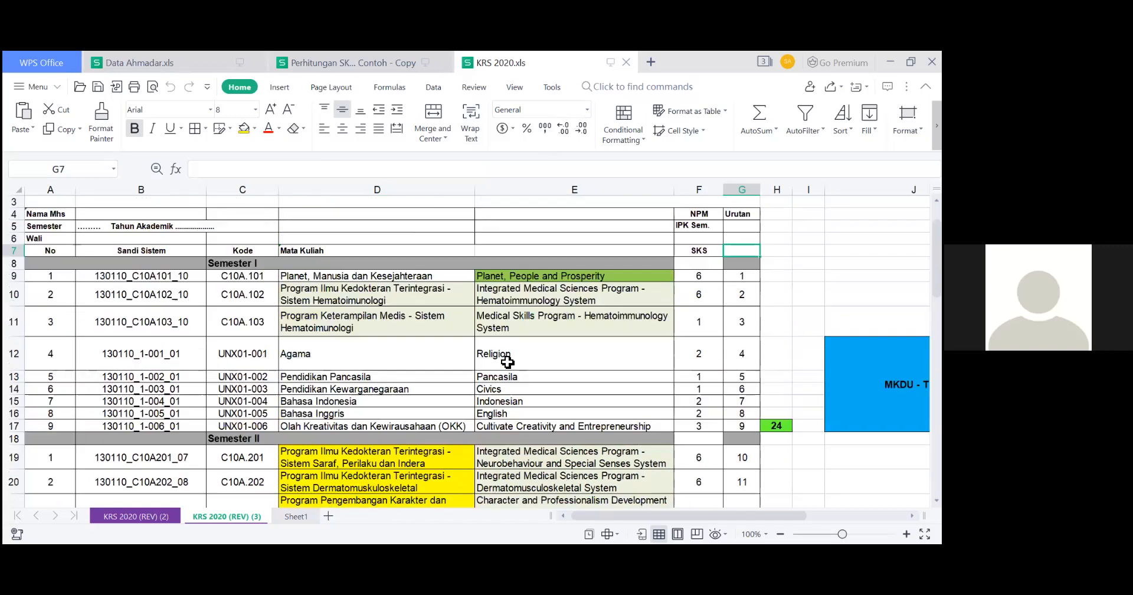
left_click(696, 275)
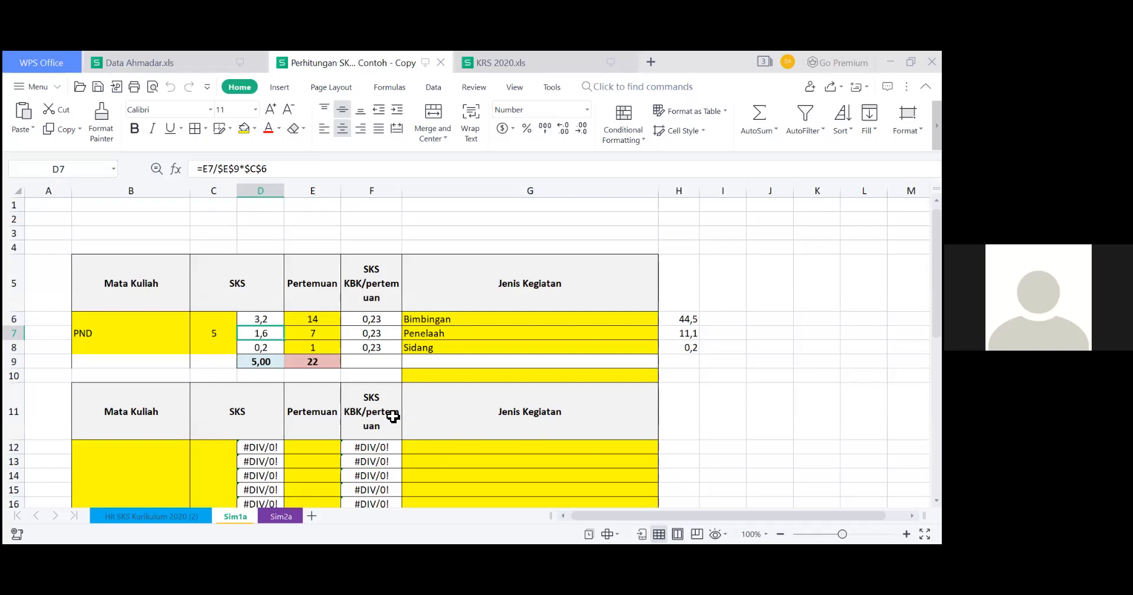
Clear the course name, total SKS, Pertemuan and Jenis Kegiatan entries from the first calculation table on the Sim1a sheet.
left_click(150, 342)
key("Delete")
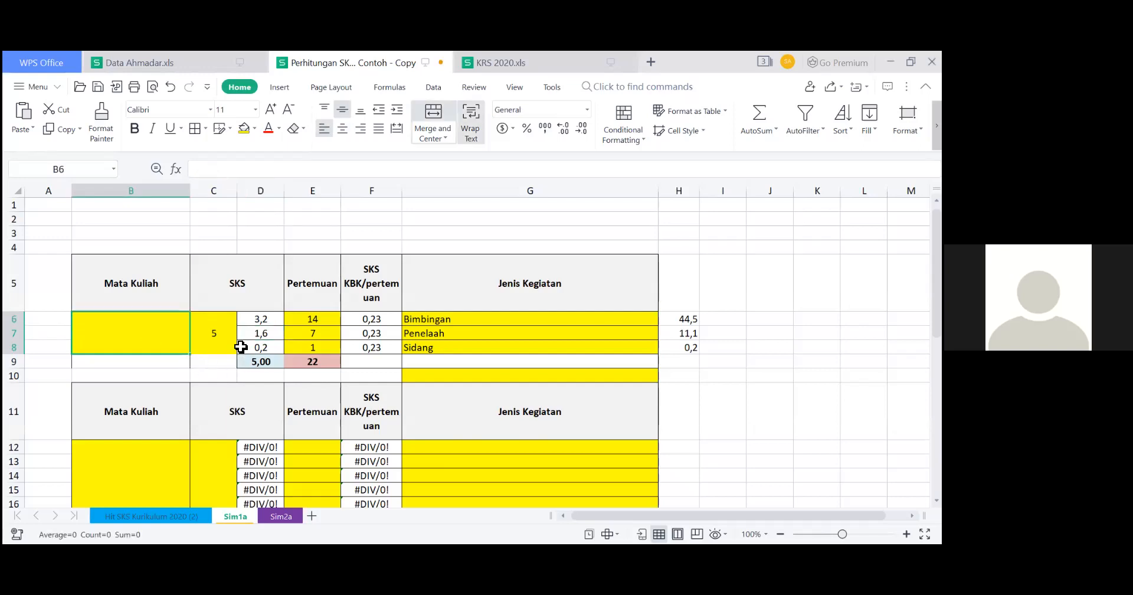
left_click(220, 339)
key("Delete")
left_click_drag(313, 321, 314, 349)
key("Delete")
left_click_drag(481, 322, 462, 362)
key("Delete")
left_click(524, 408)
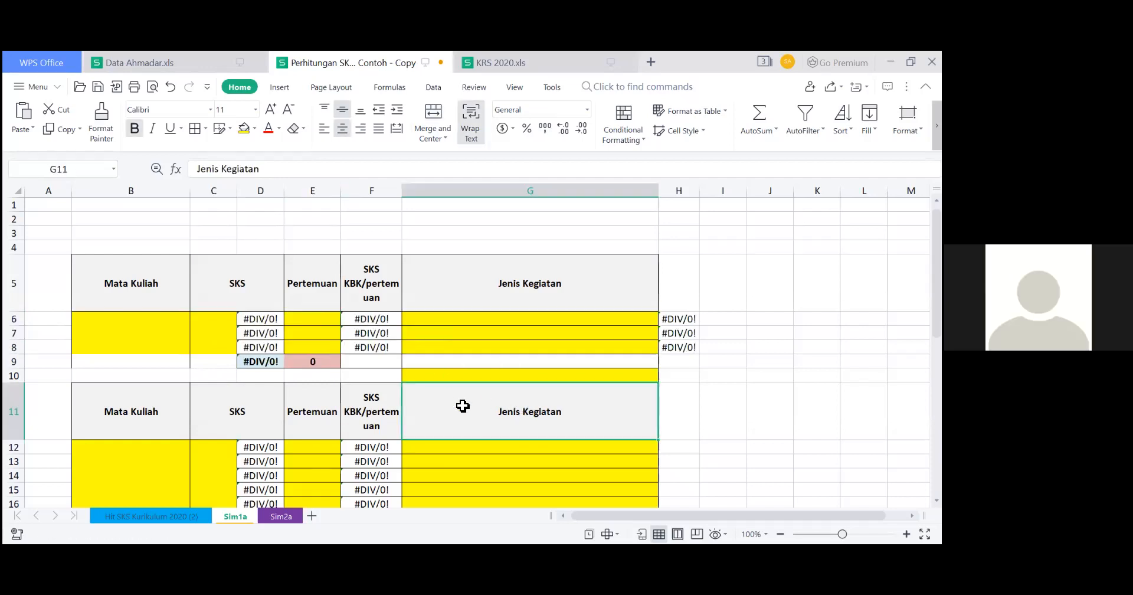
Enter the course "Herbal" with 2 SKS in the first calculation table.
left_click(165, 347)
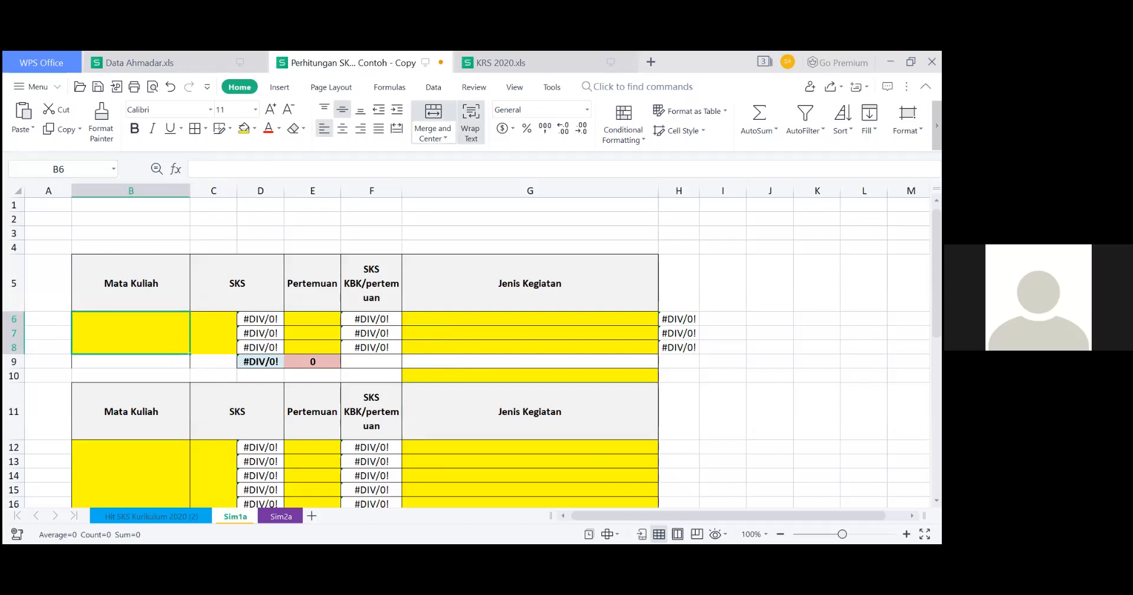
left_click(723, 447)
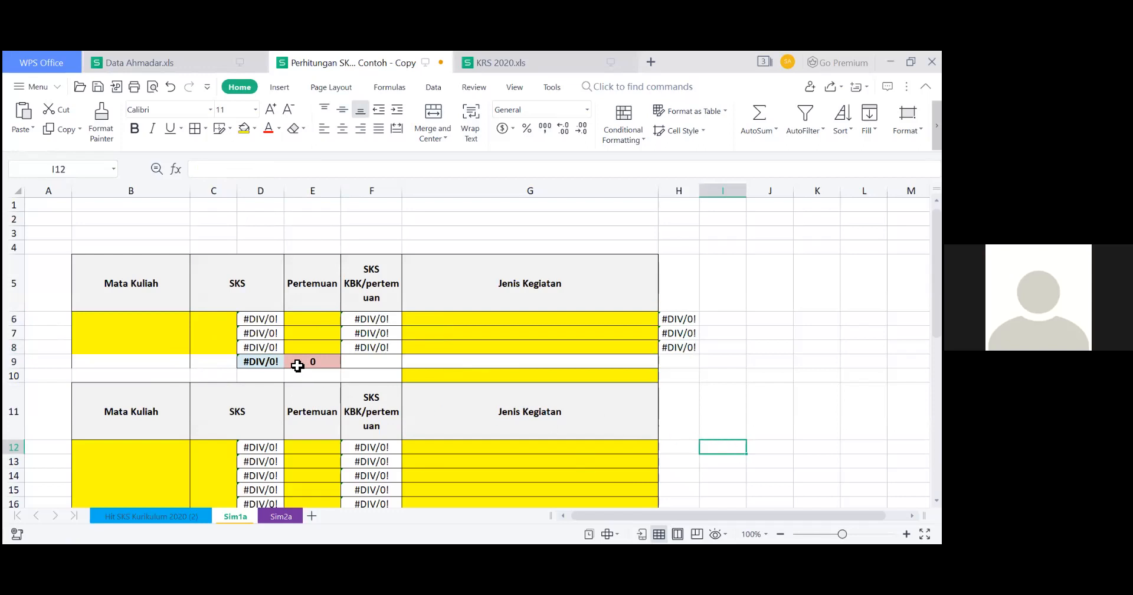
left_click(130, 342)
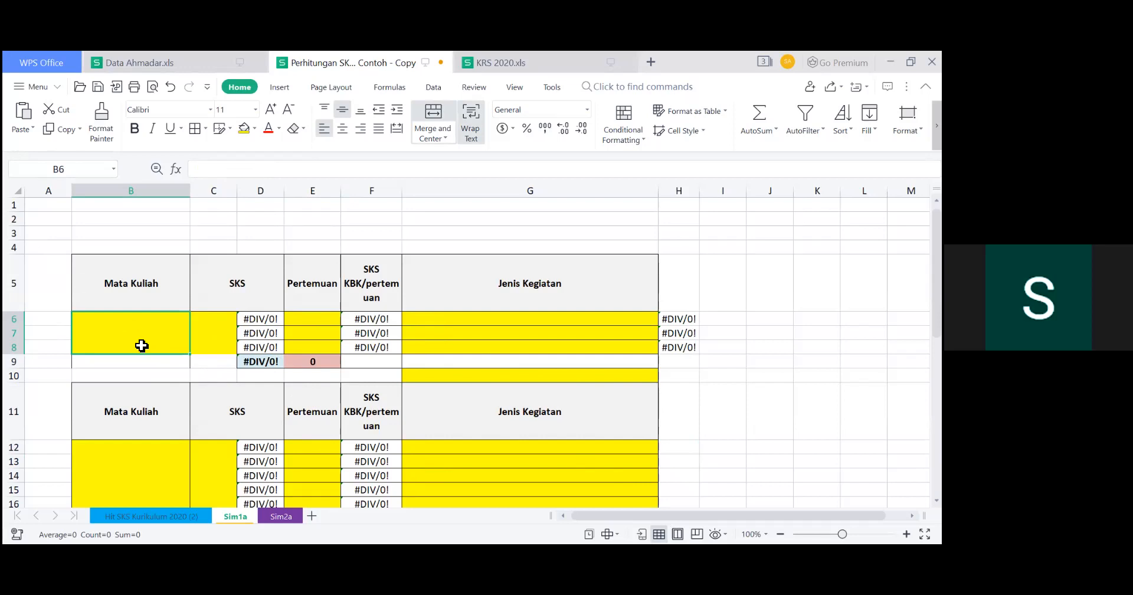
type("H")
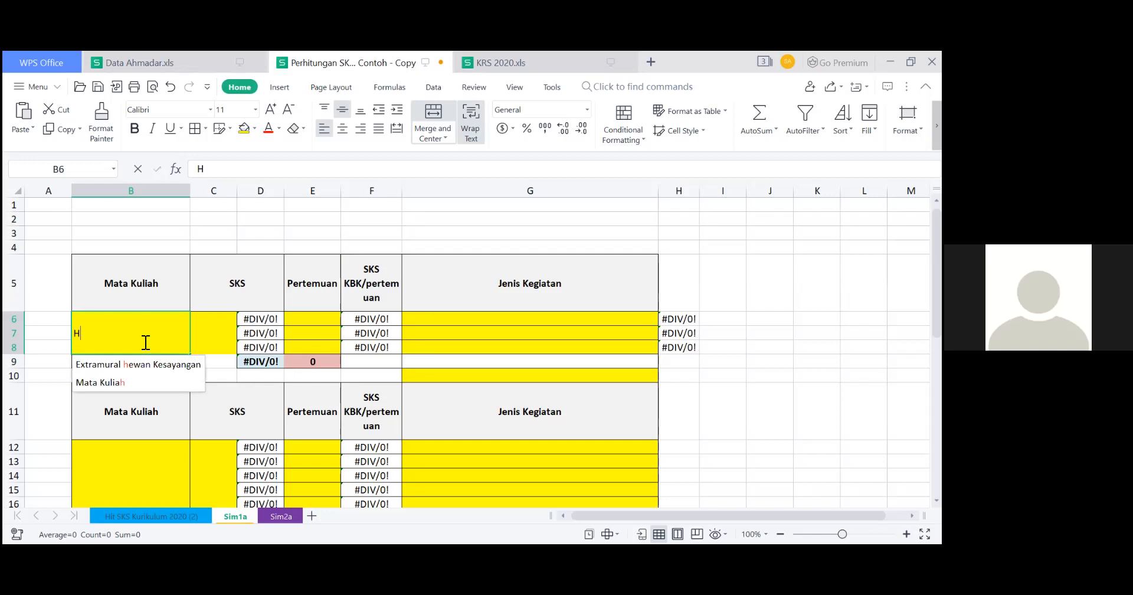
type("erbal")
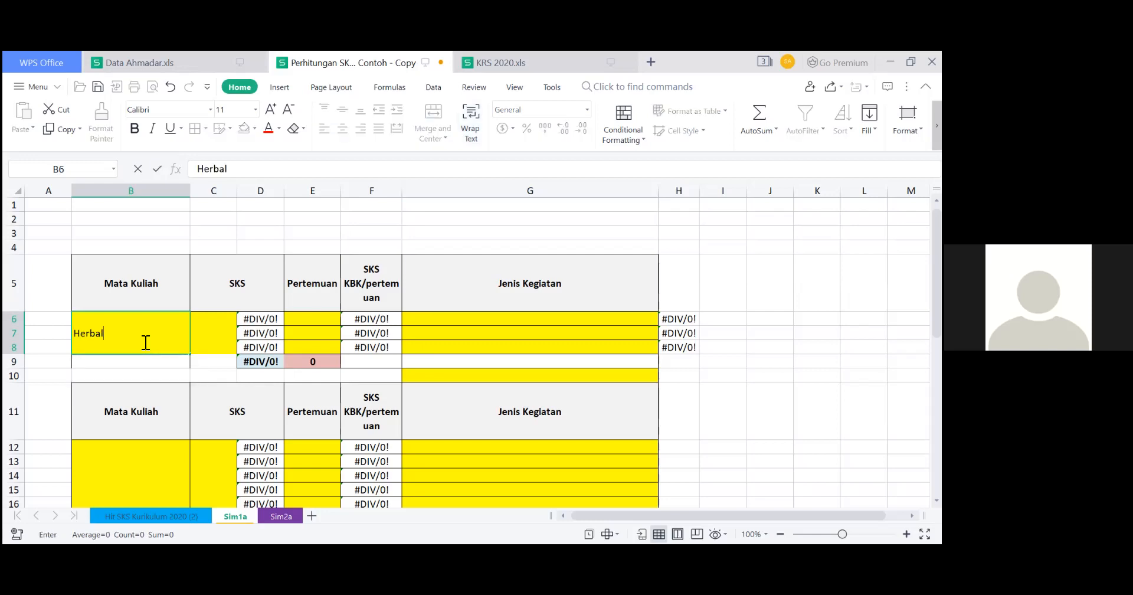
left_click(198, 336)
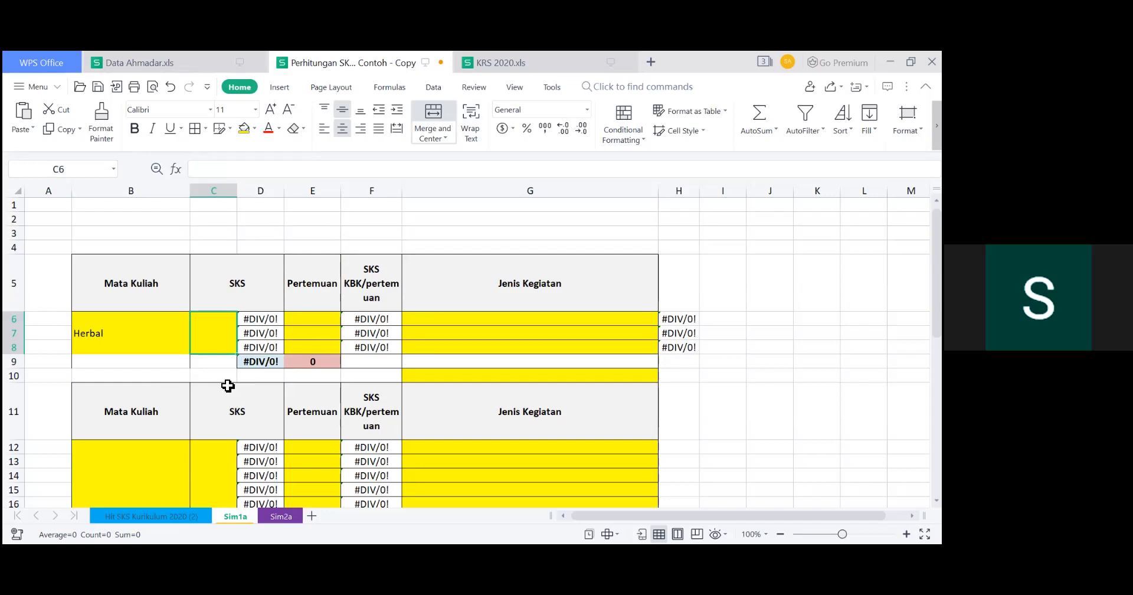
type("2")
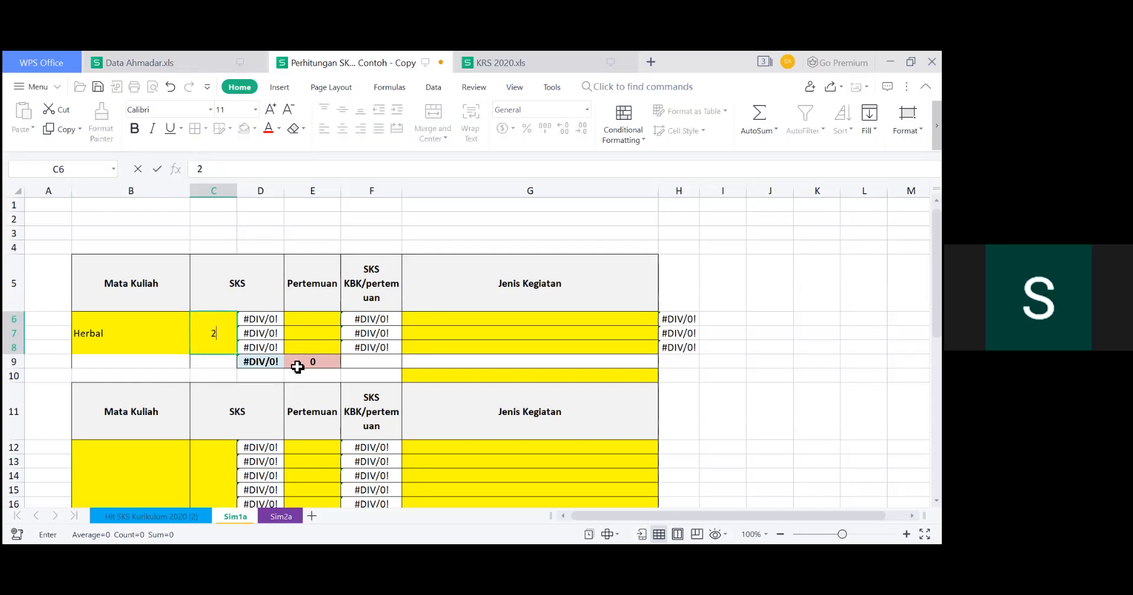
Enter "Kuliah" as the first Jenis Kegiatan for the Herbal course in cell G6.
left_click(459, 322)
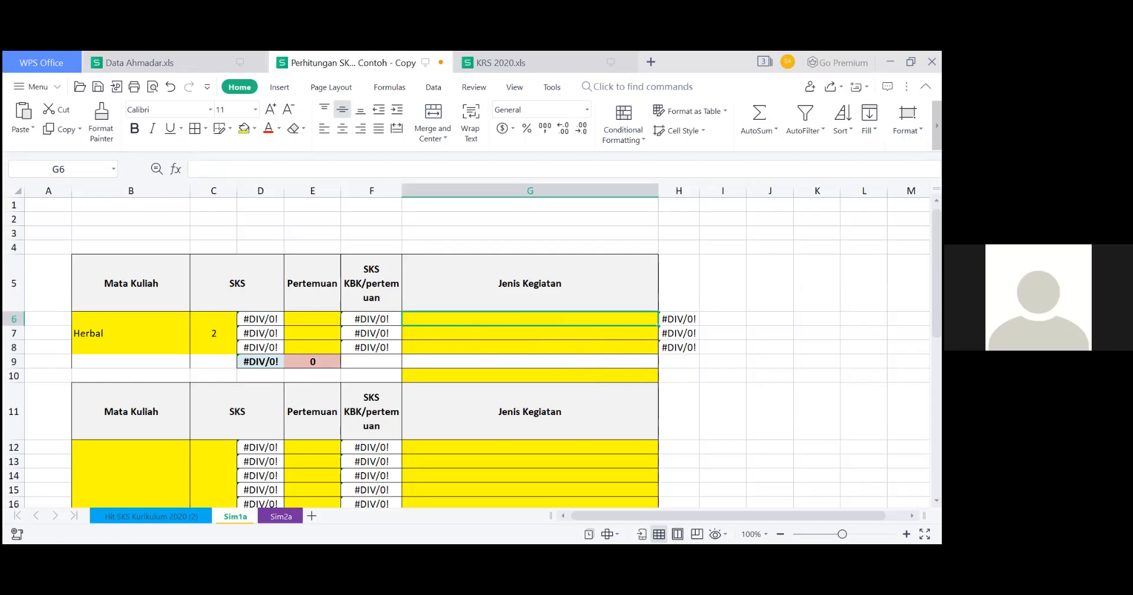
type("Kuliah")
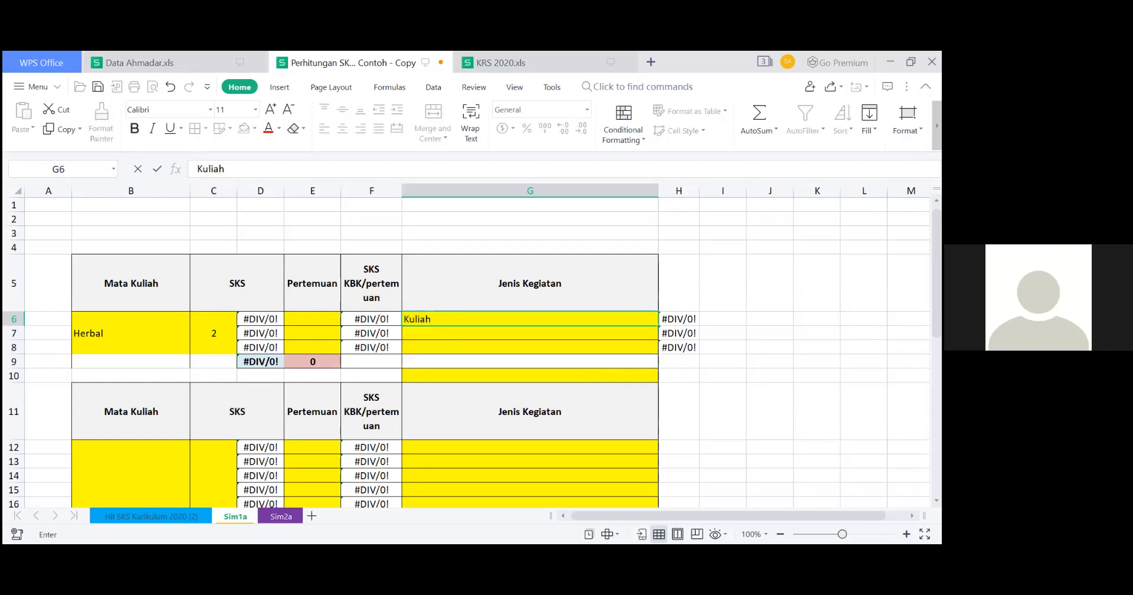
left_click(817, 411)
left_click(565, 335)
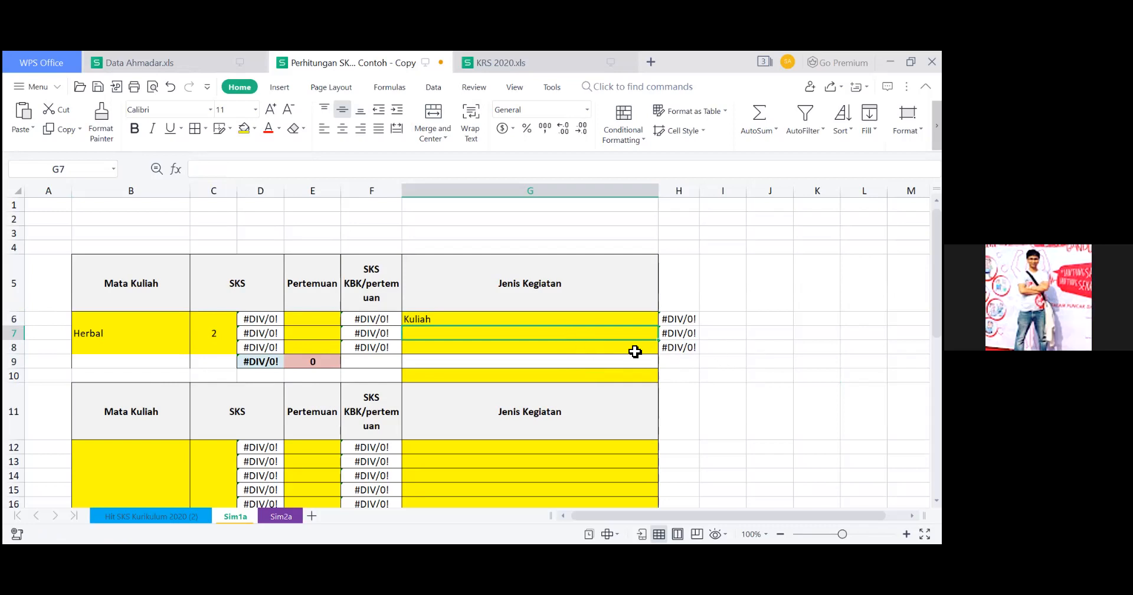
Extend the activity name in cell G6 to "Kuliah Asinkronus".
left_click(558, 320)
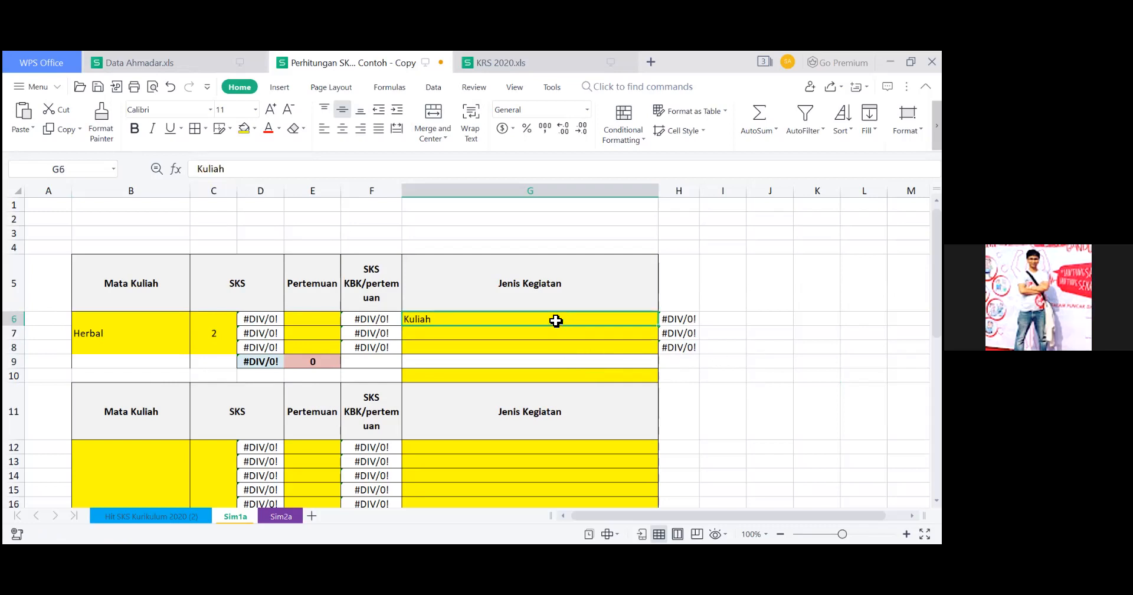
left_click(356, 170)
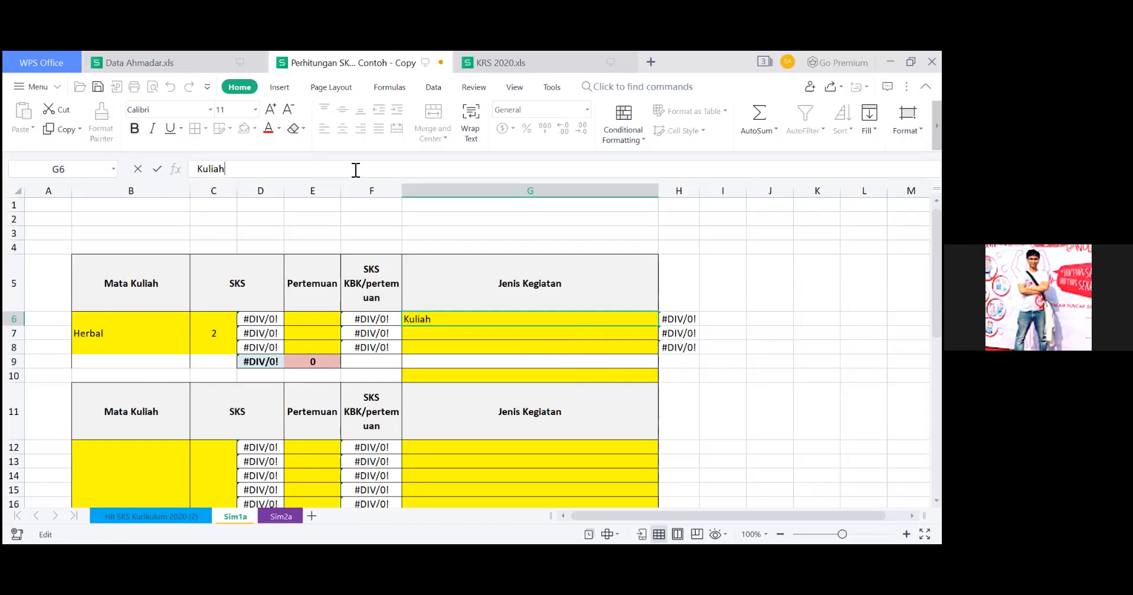
type("Asinkronus")
key("Return")
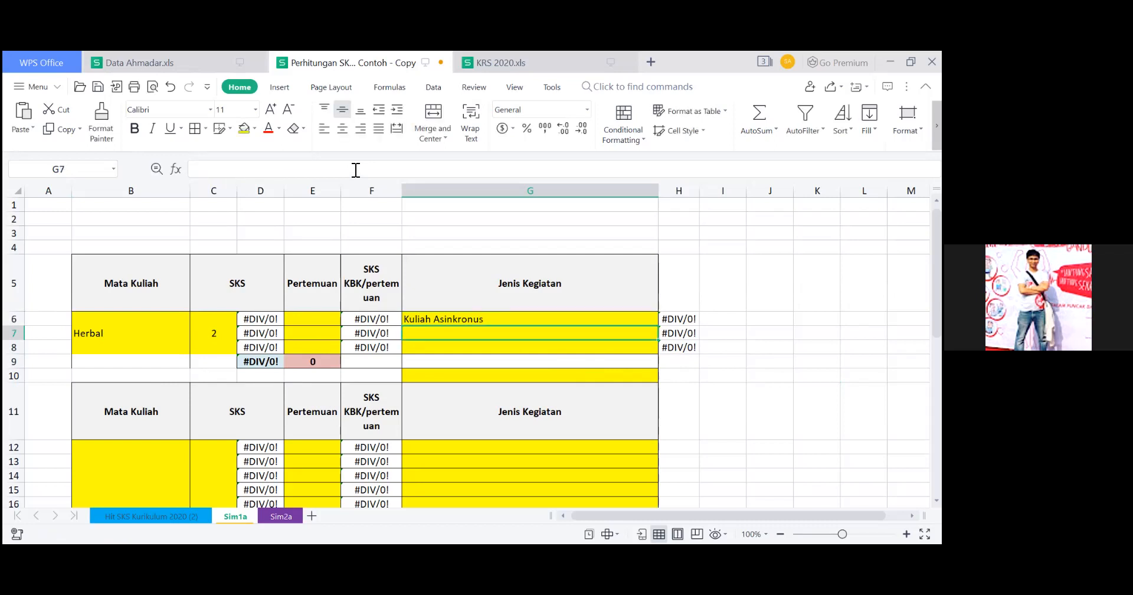
Enter "Self Study" in cell G7 and "Jurnal reading" in cell G8 as further Jenis Kegiatan for the Herbal course.
type("Self S")
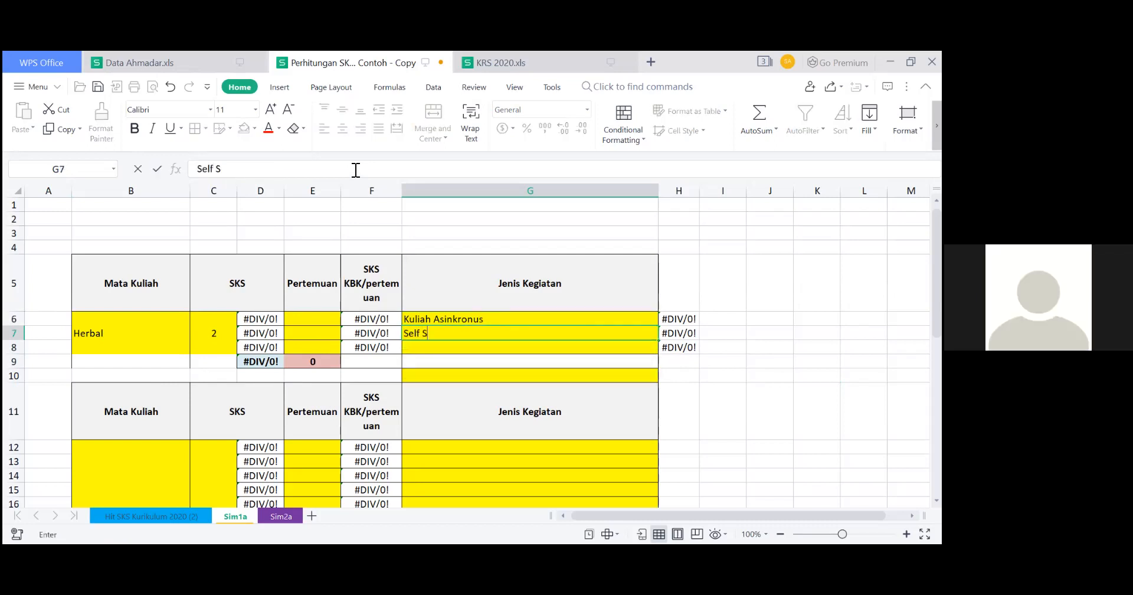
type("tudy")
key("Return")
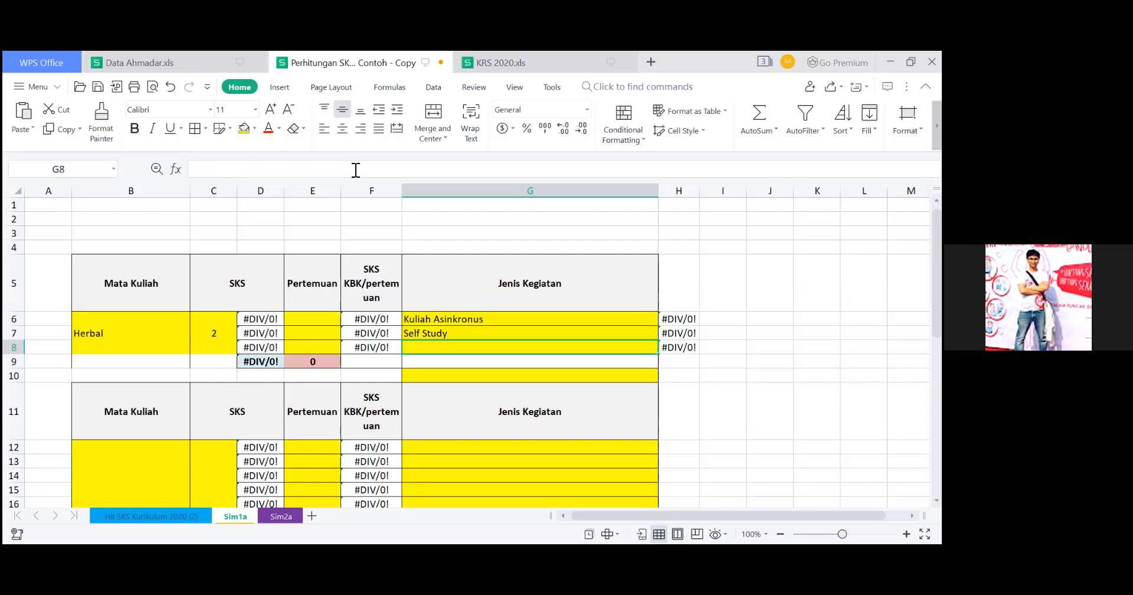
type("Jur")
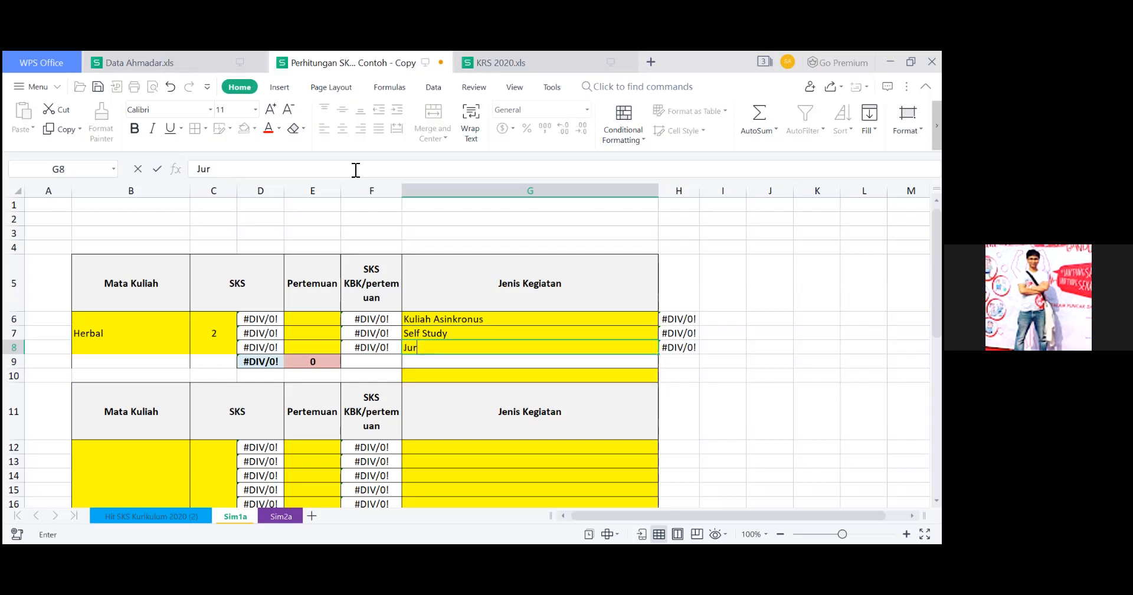
type("nal reading")
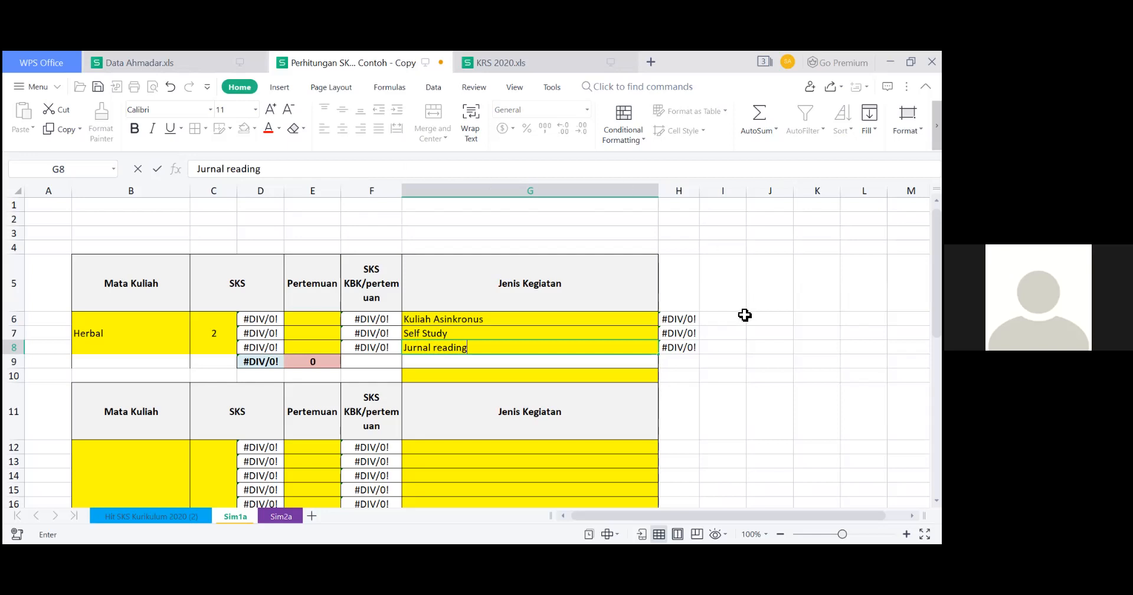
left_click(769, 361)
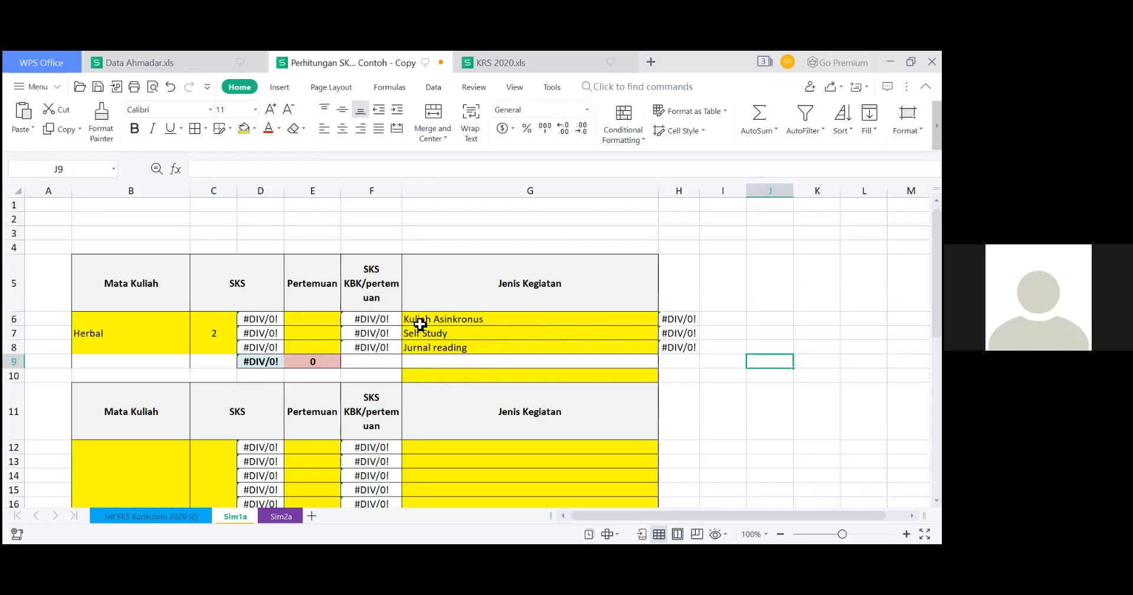
Enter 13 as the Pertemuan count for Kuliah Asinkronus in cell E6.
left_click(321, 320)
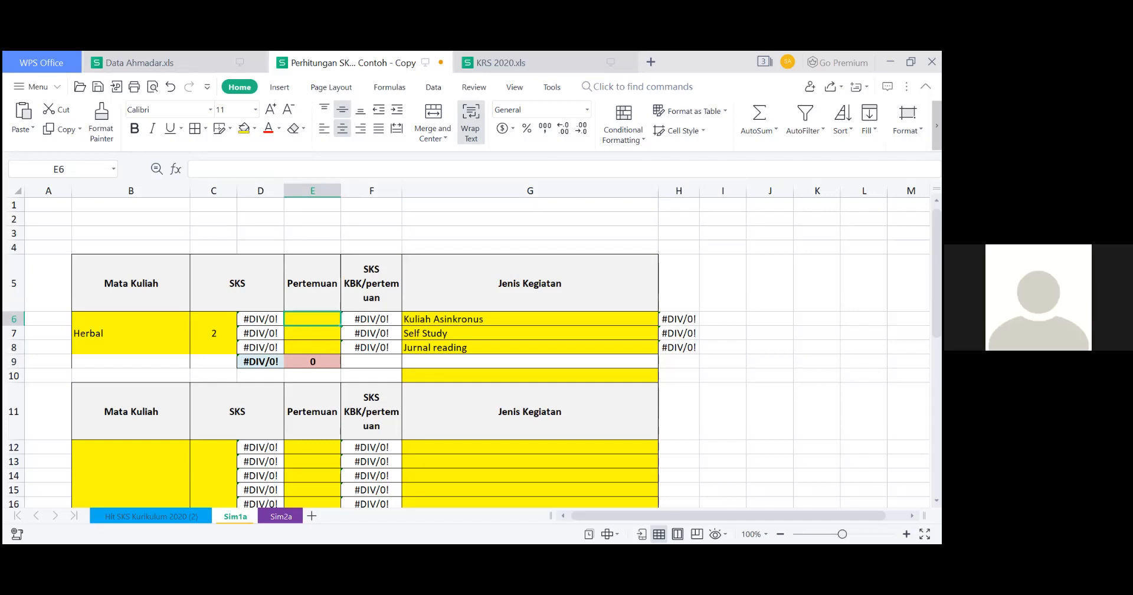
type("13")
key("Return")
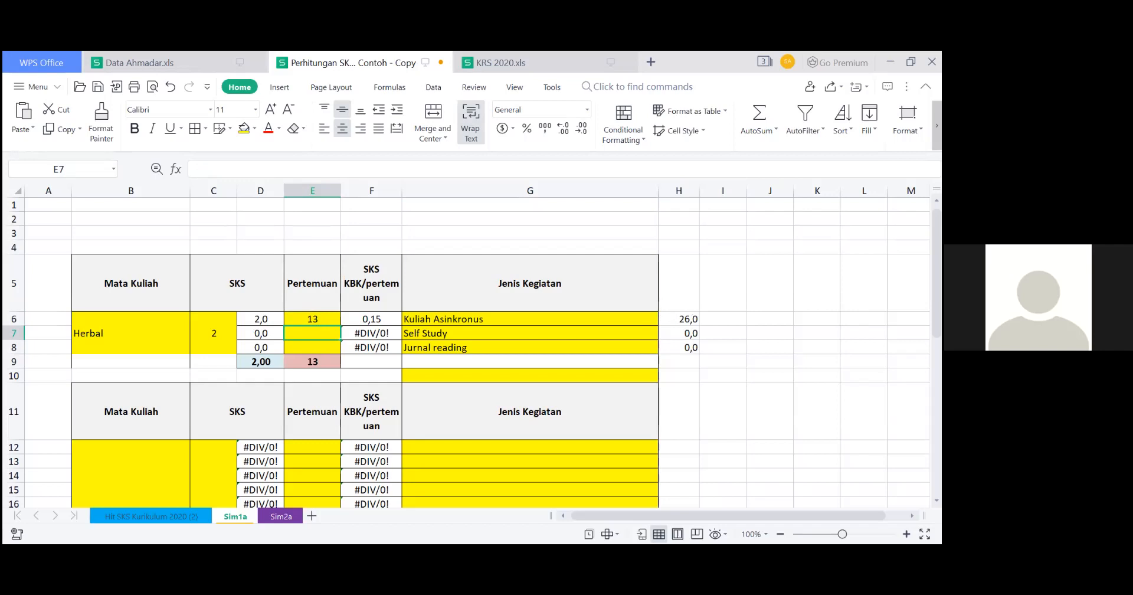
Set the Pertemuan counts to 6 for Kuliah Asinkronus, 3 for Self Study and 4 for Jurnal reading in cells E6 to E8.
left_click(319, 322)
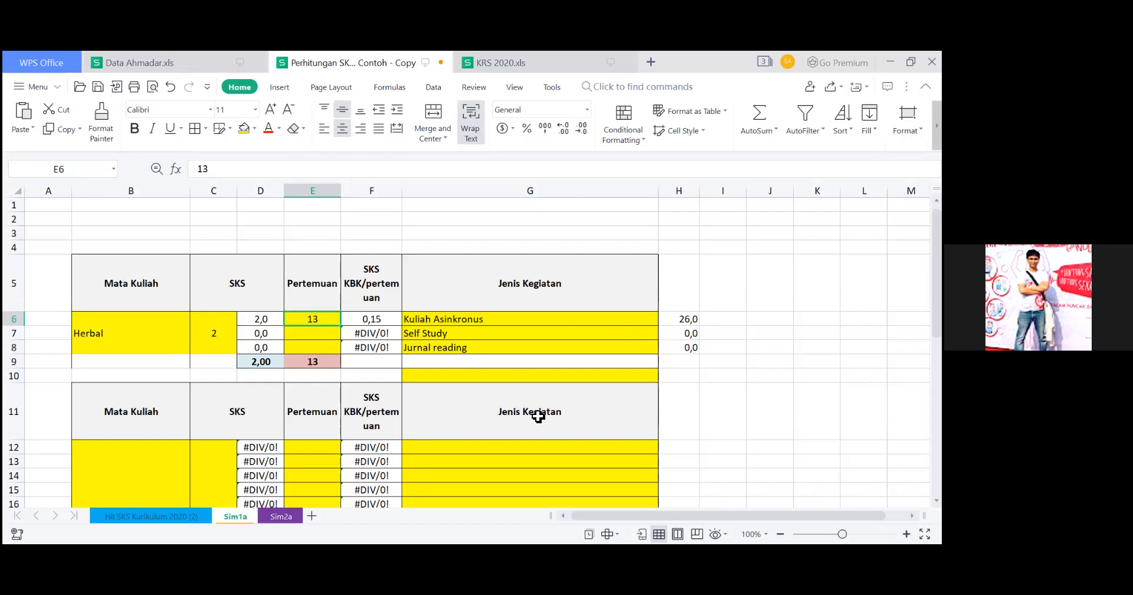
type("6")
key("Return")
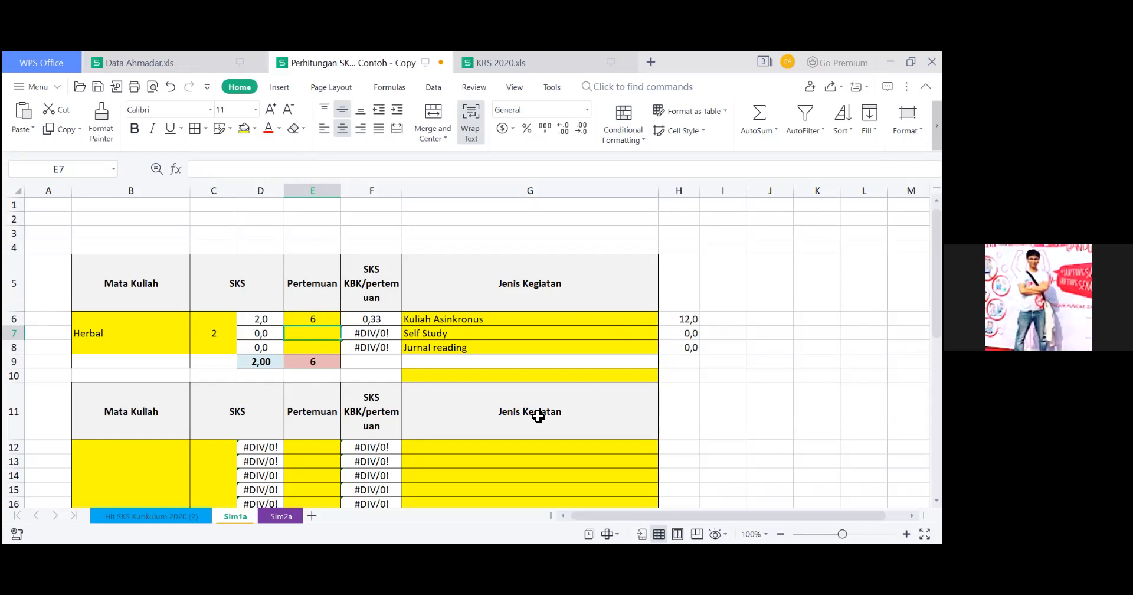
type("3")
key("Return")
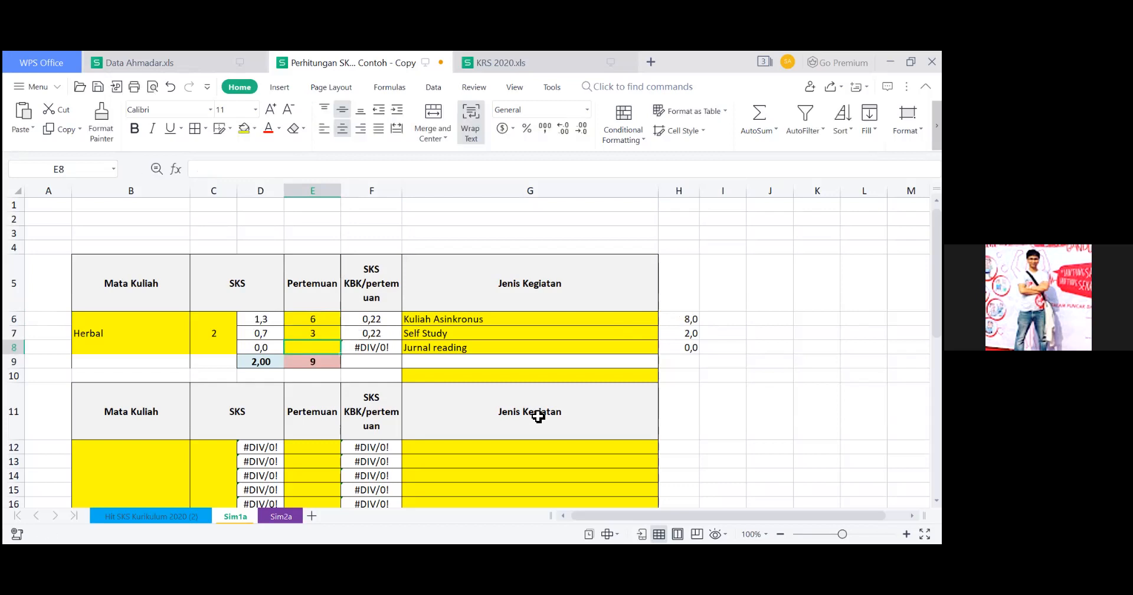
type("4")
key("Return")
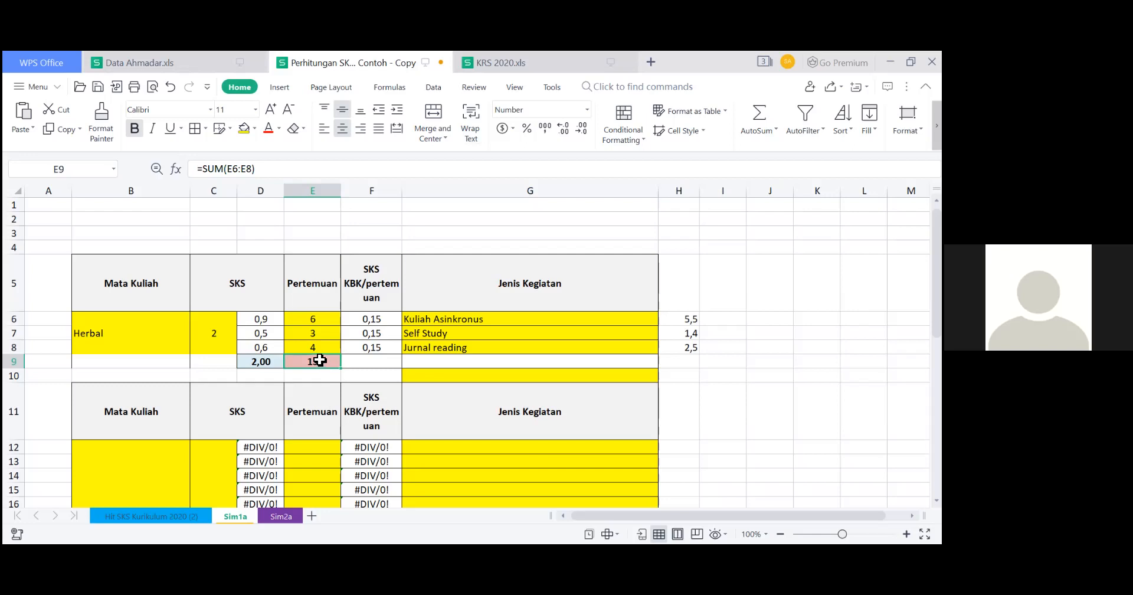
Examine the Pertemuan counts, SKS shares and Jenis Kegiatan entries of the three Herbal rows.
left_click(309, 319)
left_click(313, 332)
left_click(313, 347)
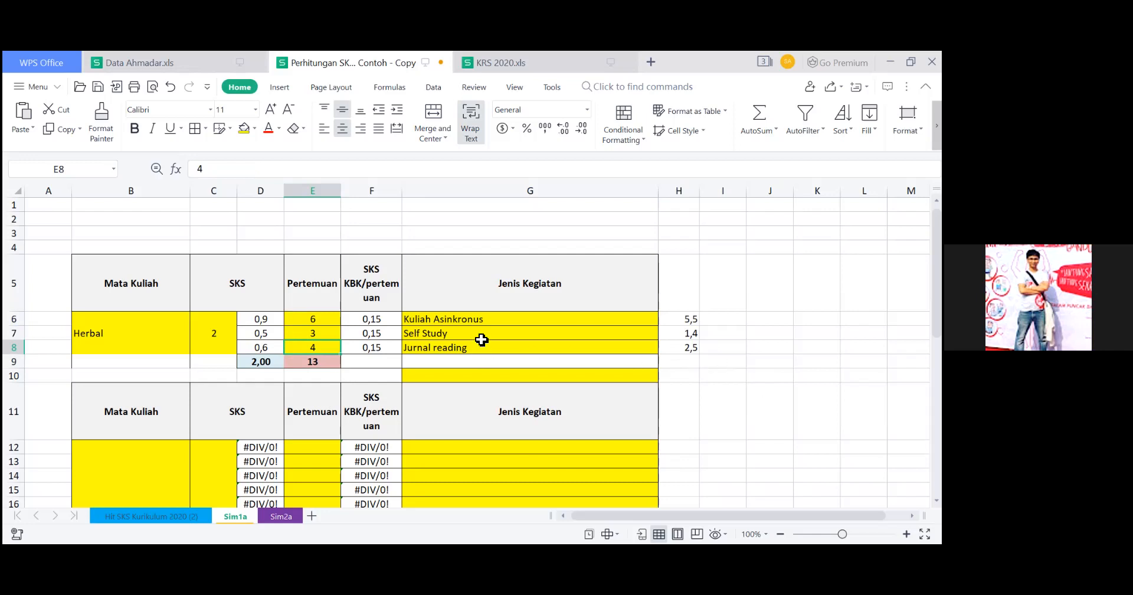
left_click(482, 336)
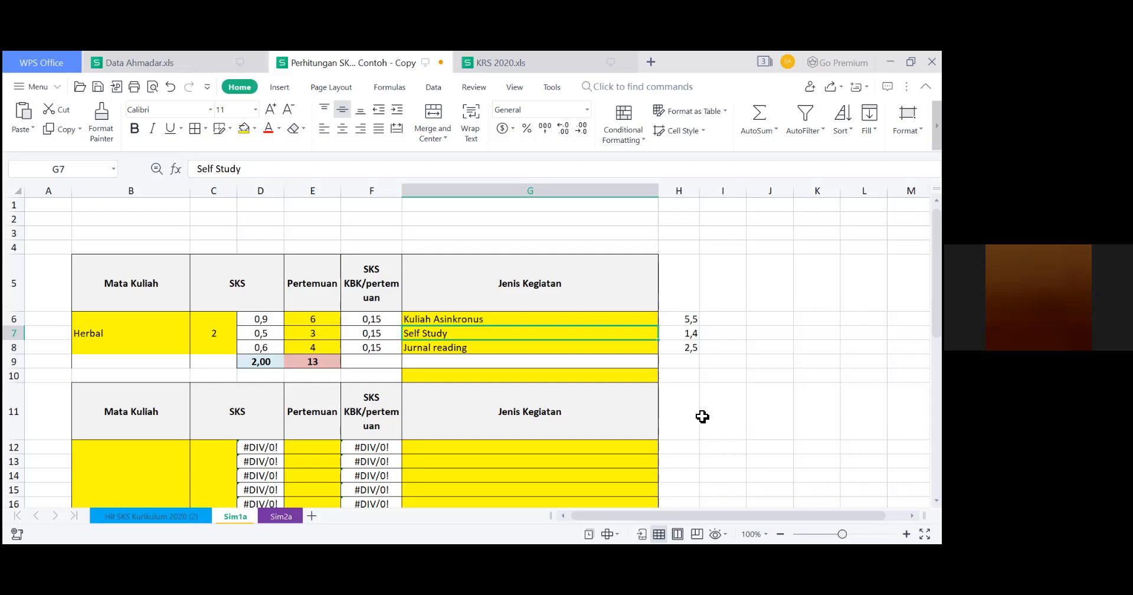
left_click(517, 352)
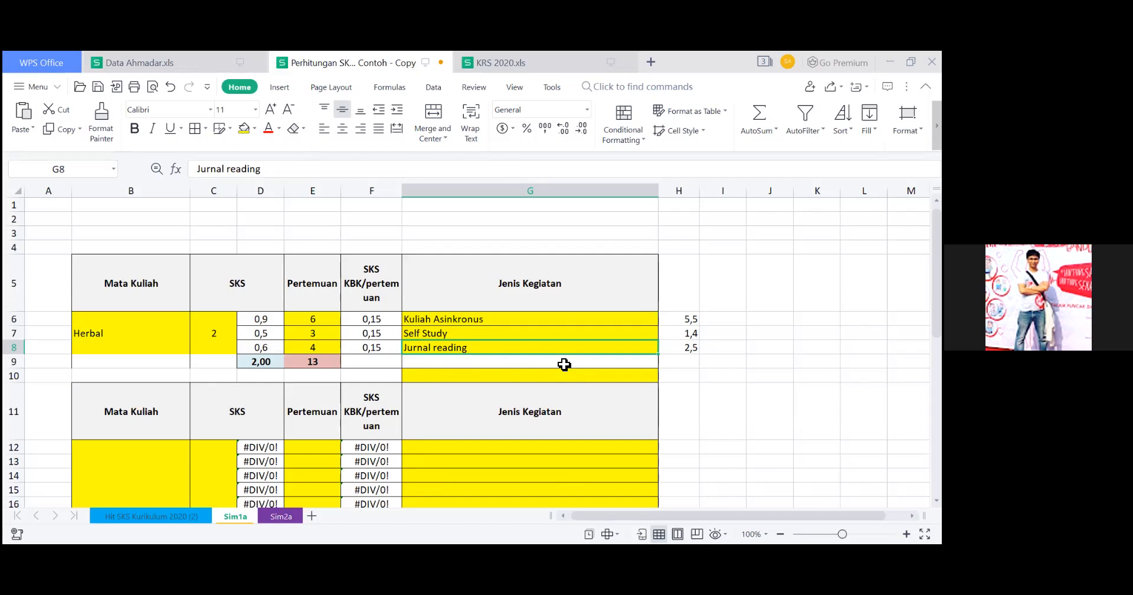
key("Return")
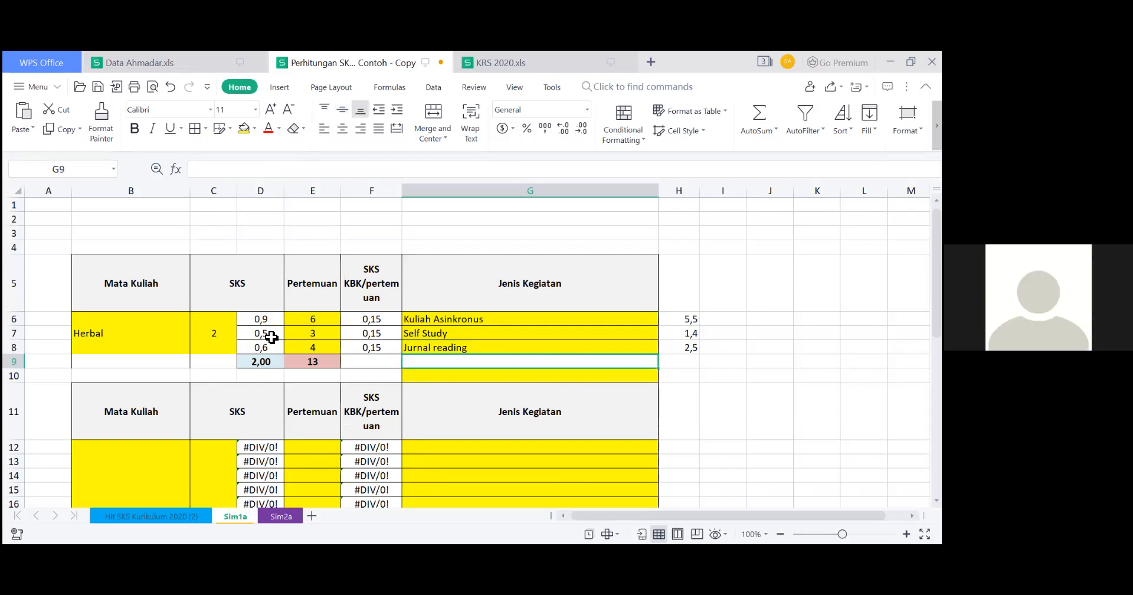
left_click(272, 337)
left_click(444, 339)
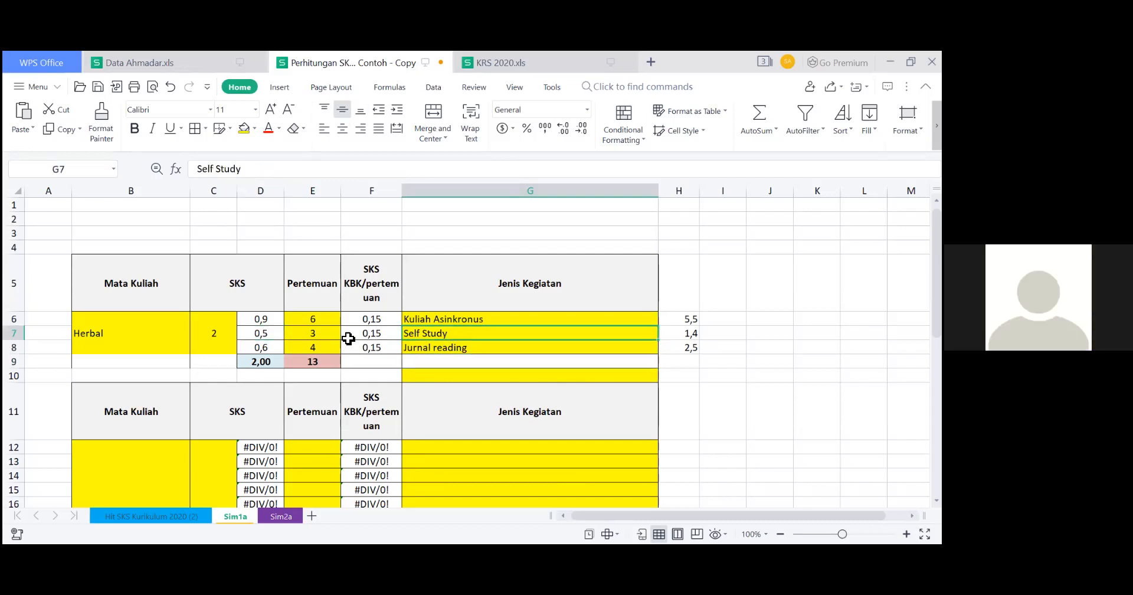
left_click(304, 351)
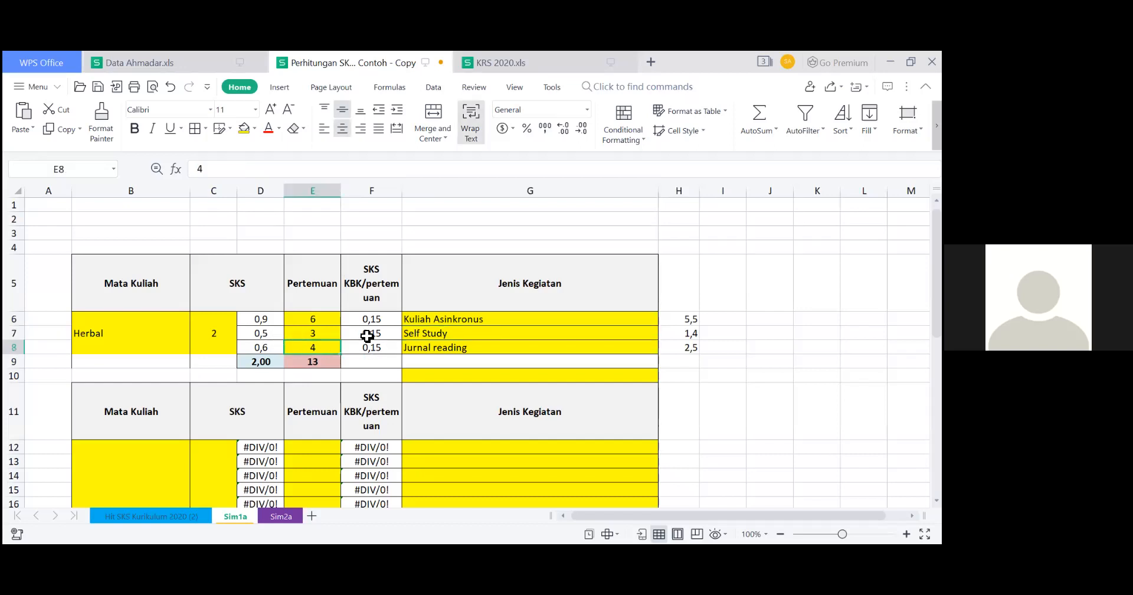
left_click(367, 336)
left_click(423, 333)
Set the Jurnal reading Pertemuan count to 7 and clear the Self Study activity name and its Pertemuan count from row 7.
left_click(316, 347)
type("7")
key("Up")
key("Delete")
key("Right")
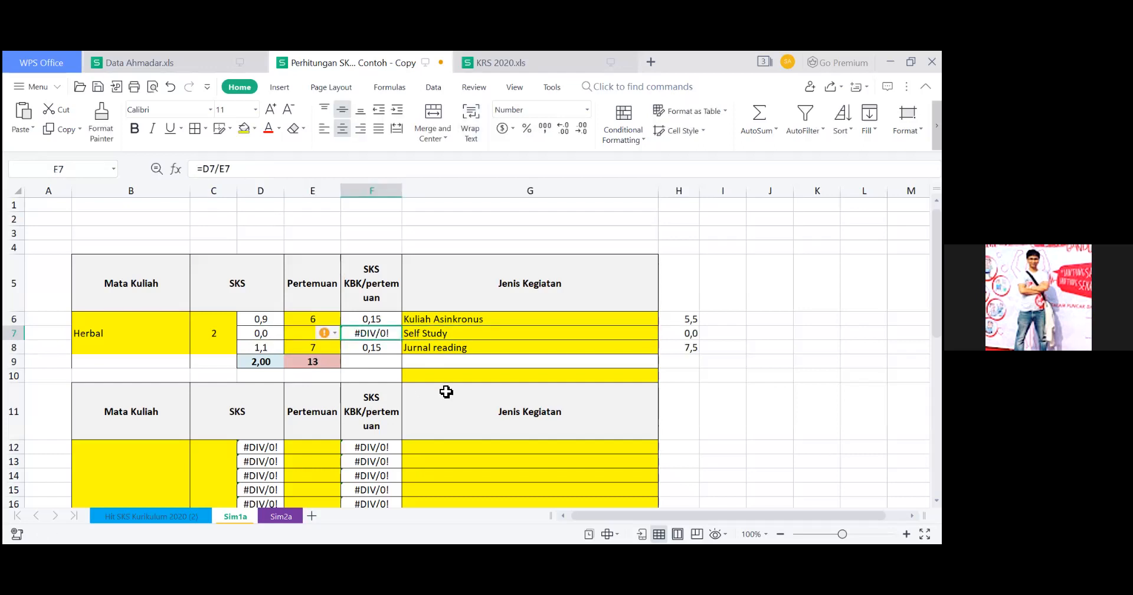
key("Right")
key("Delete")
key("Left")
key("Left")
key("Left")
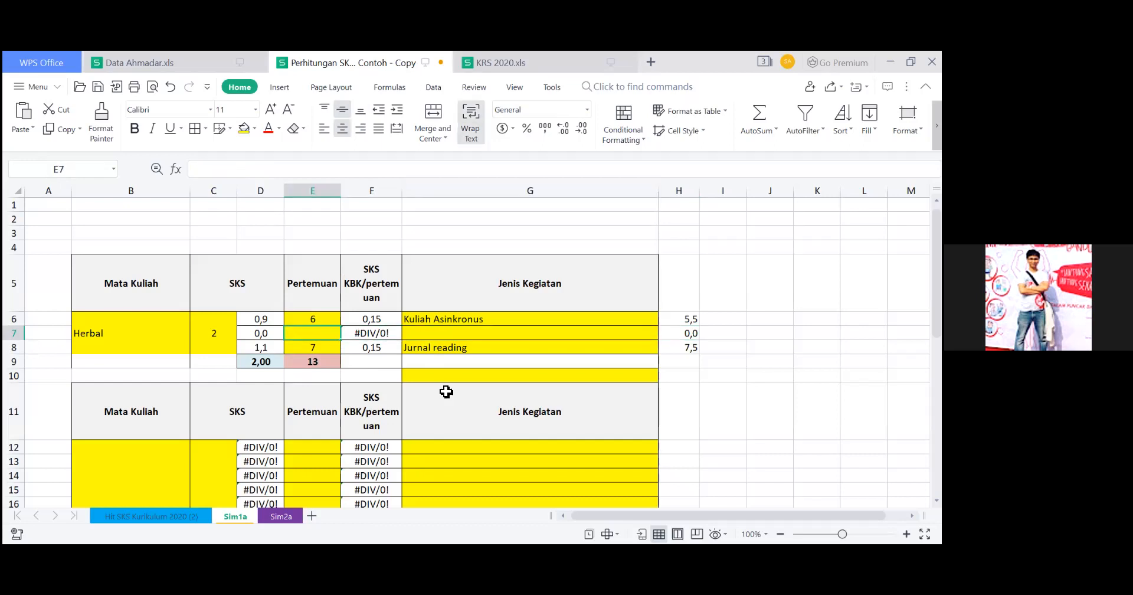
key("Right")
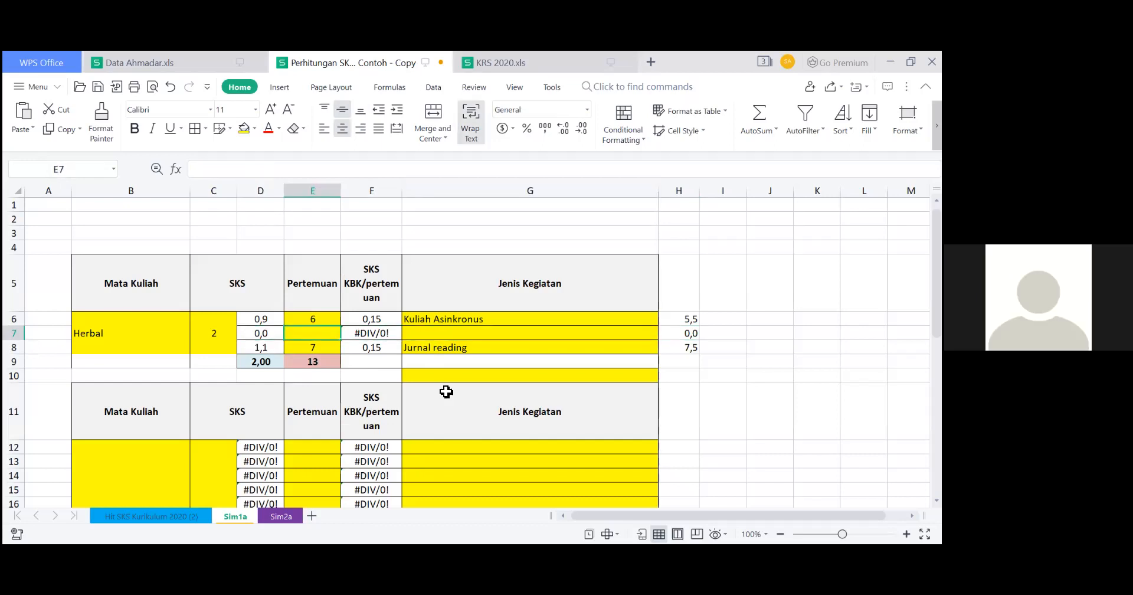
Review the Herbal course's total SKS, remaining activities, Pertemuan counts, and the formulas for SKS per activity and per meeting.
left_click(111, 334)
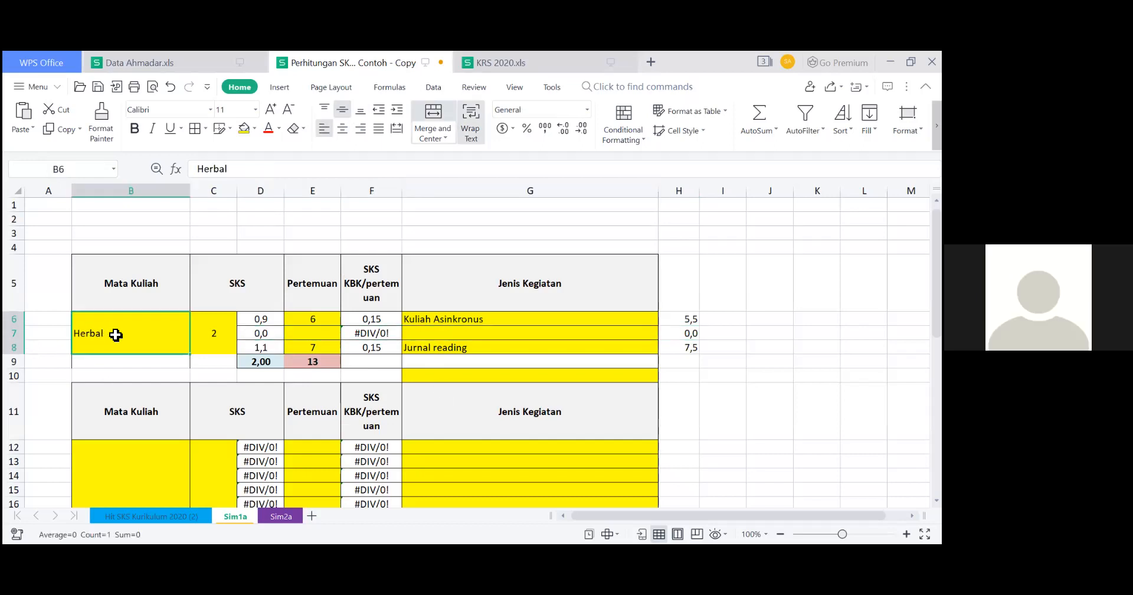
left_click(220, 331)
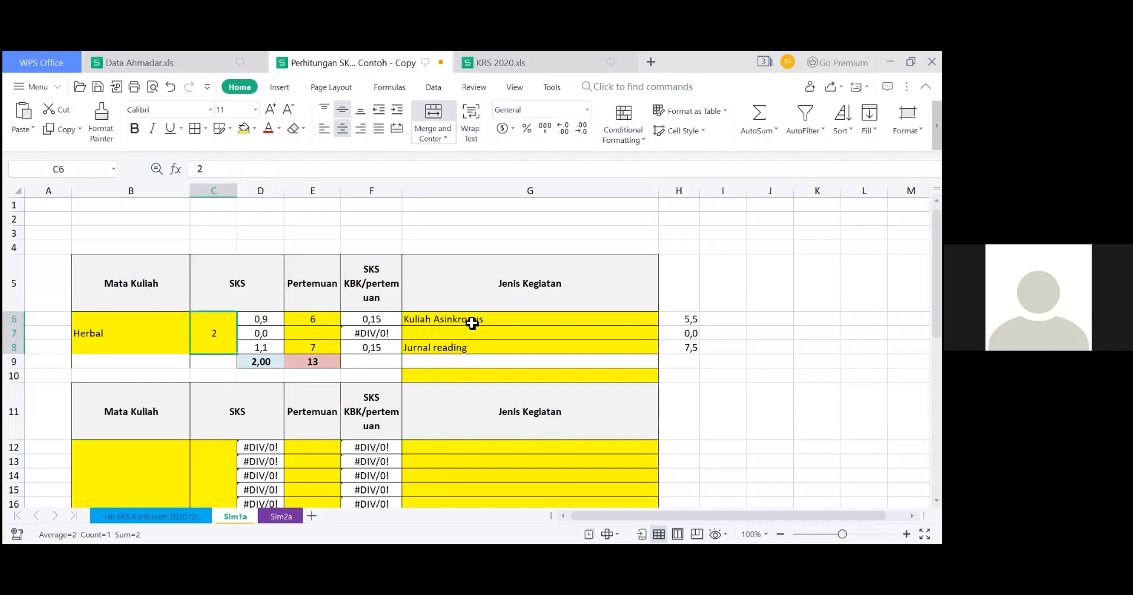
left_click(472, 323)
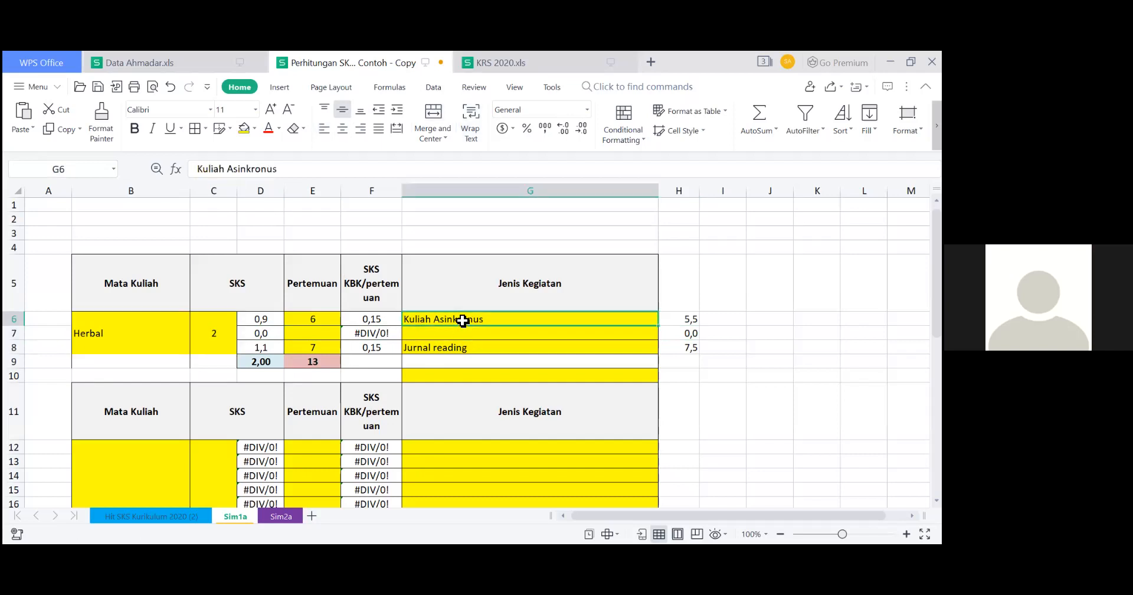
left_click(459, 347)
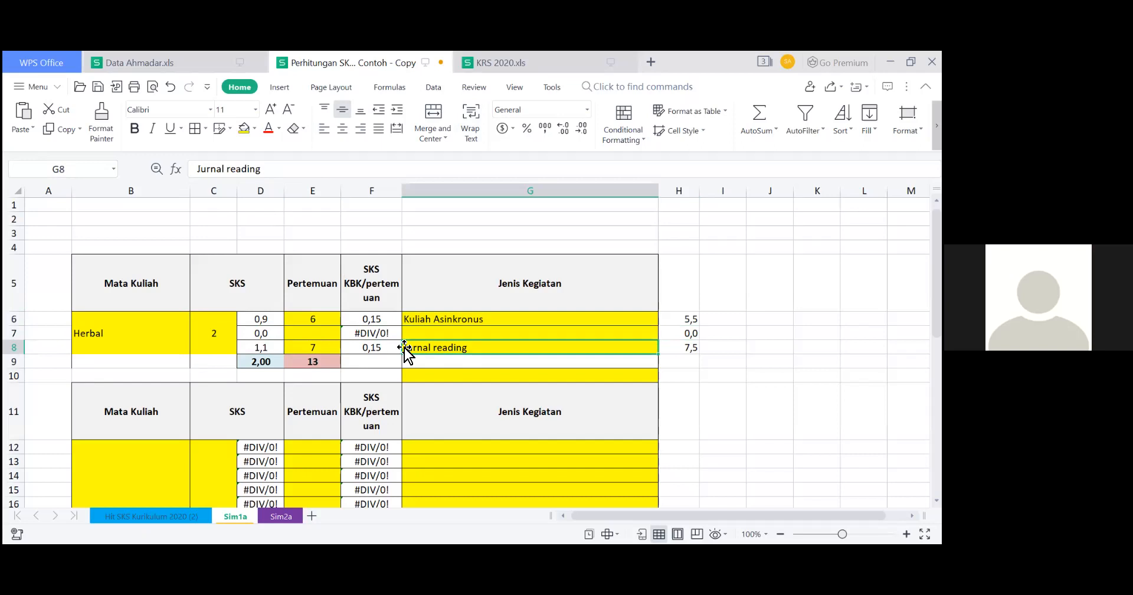
left_click(313, 321)
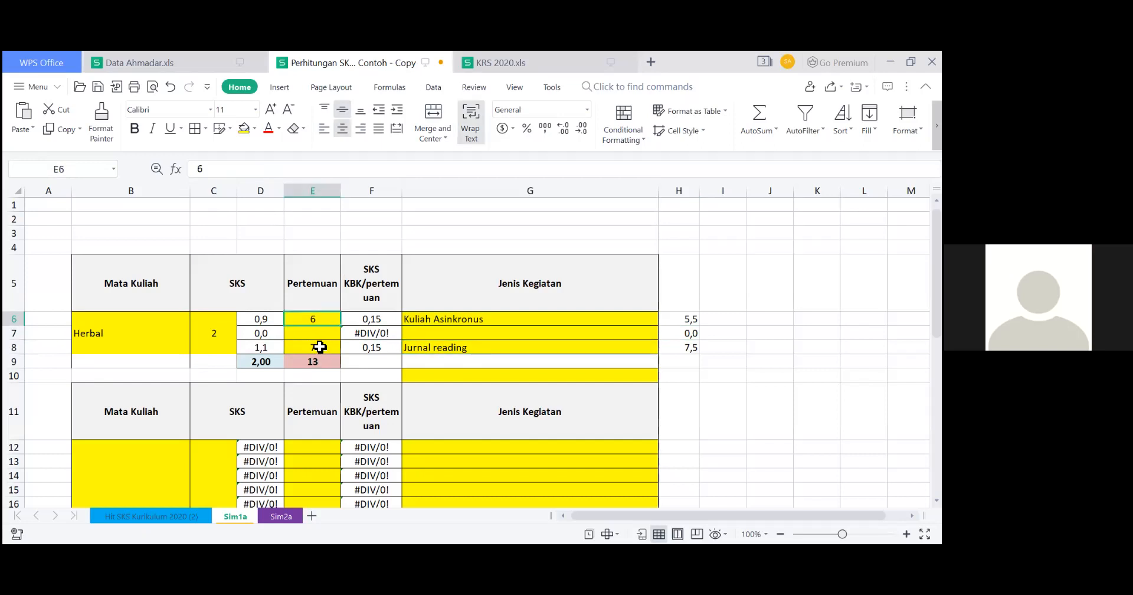
key("Down")
key("Down")
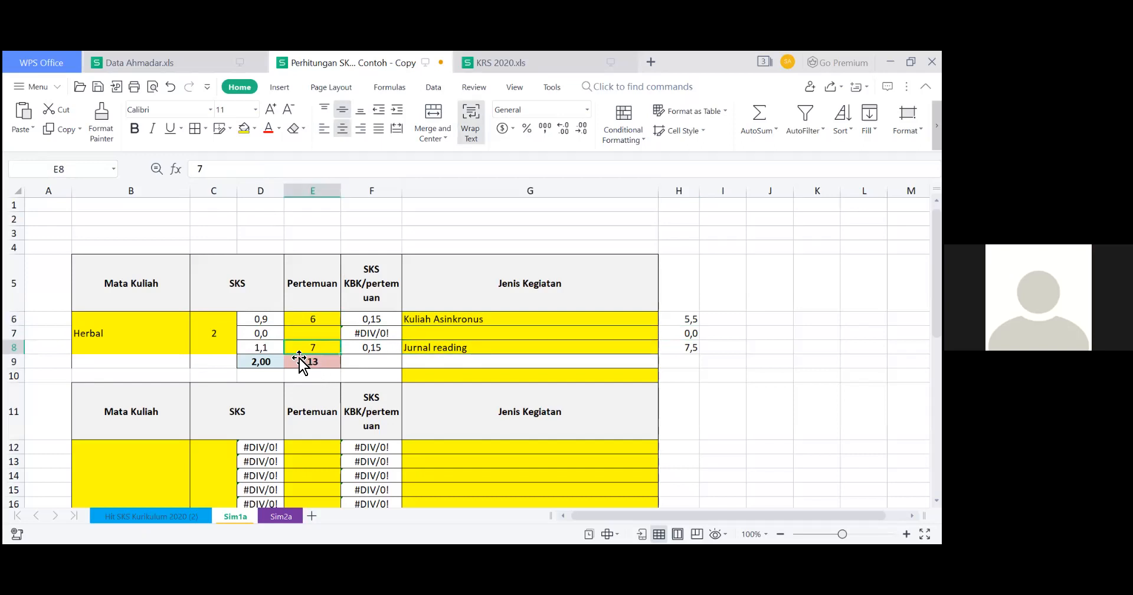
left_click(384, 323)
left_click(385, 351)
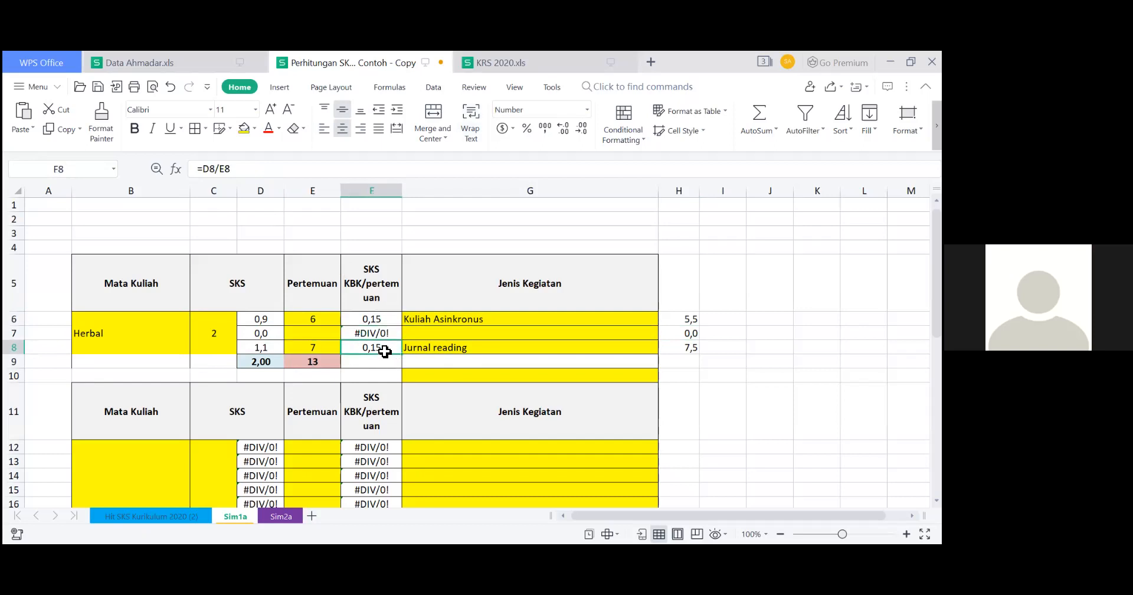
left_click(377, 322)
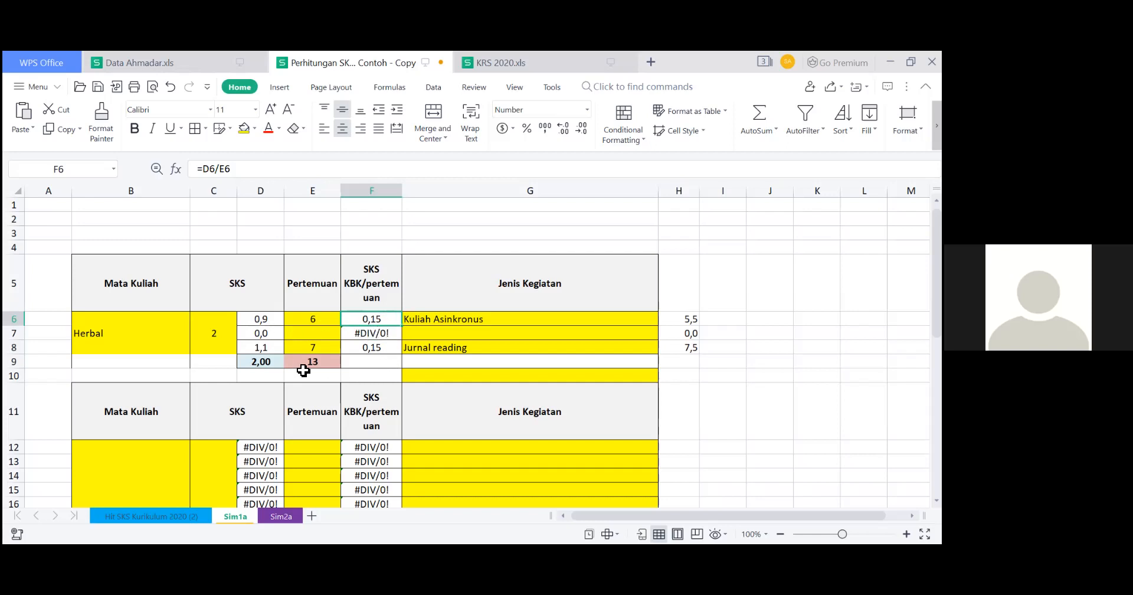
left_click(262, 321)
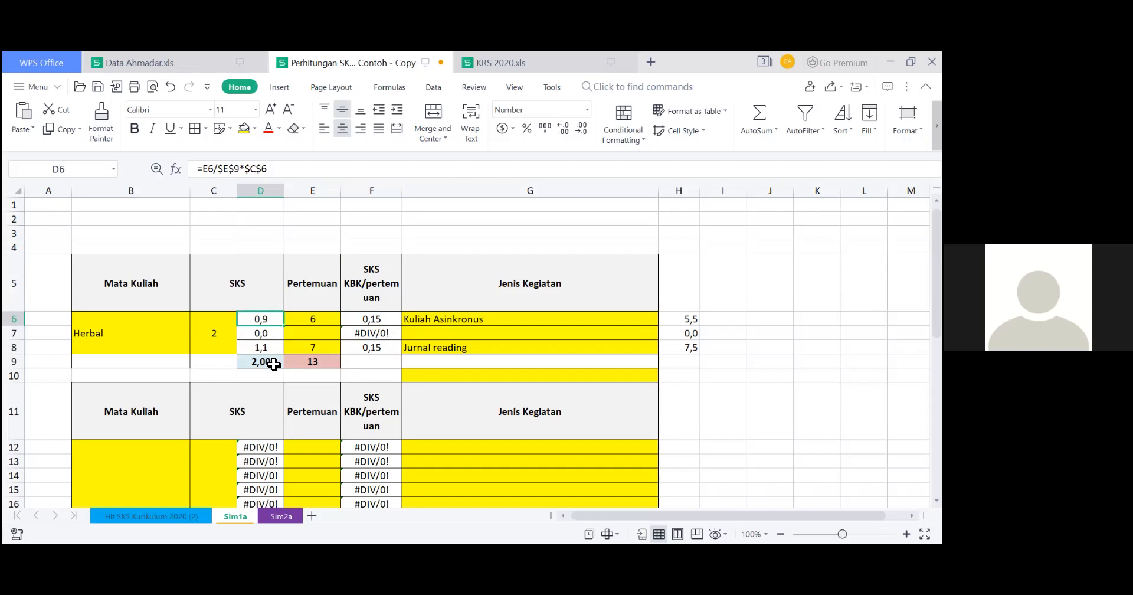
left_click(267, 350)
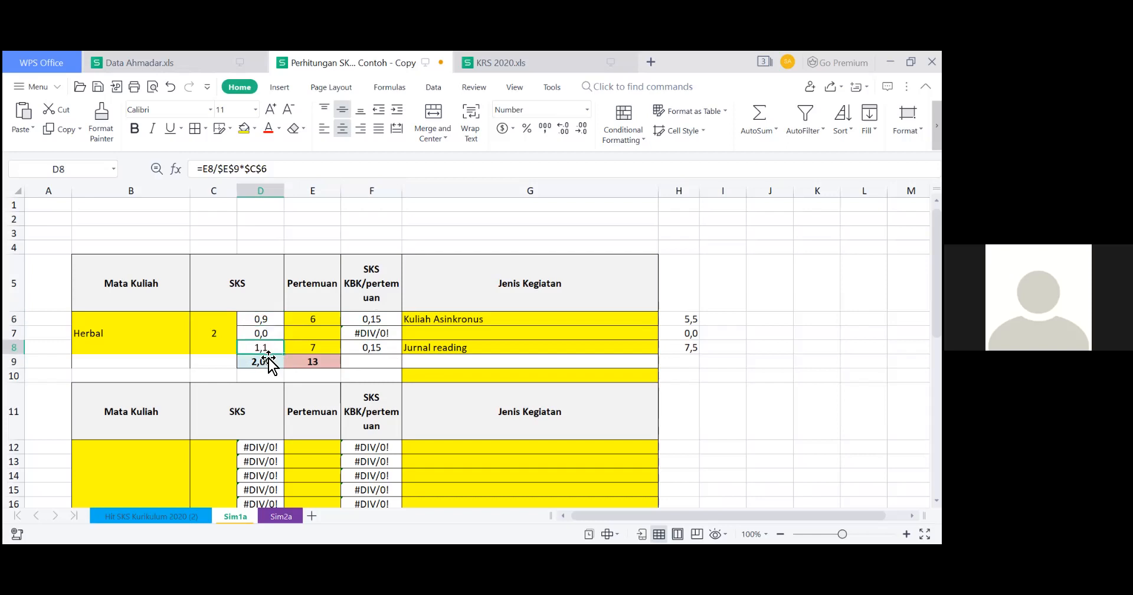
left_click(264, 321)
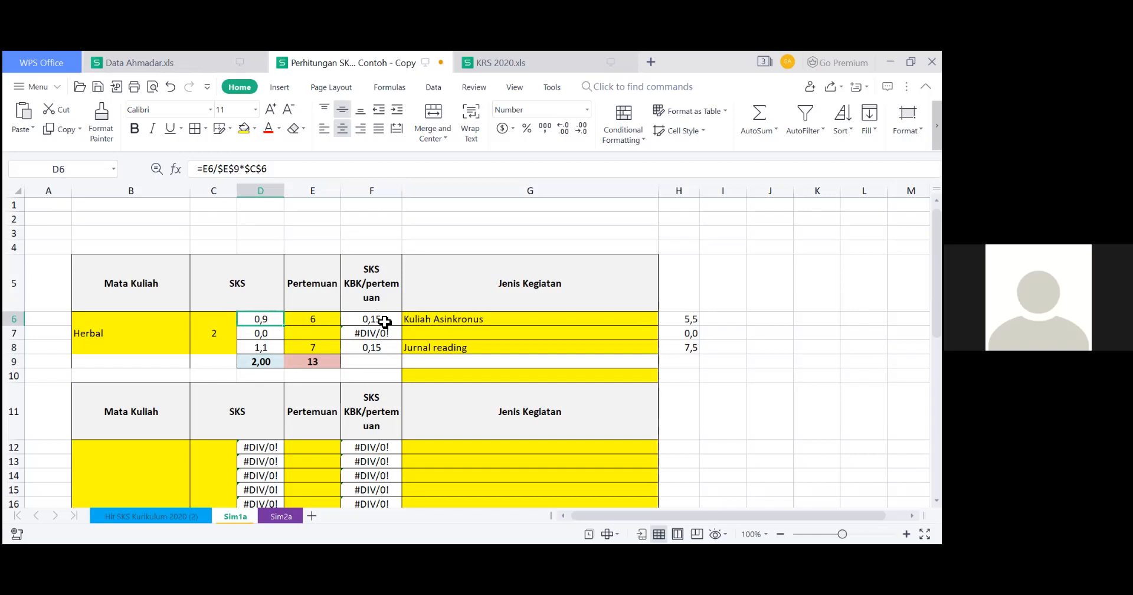
left_click(325, 321)
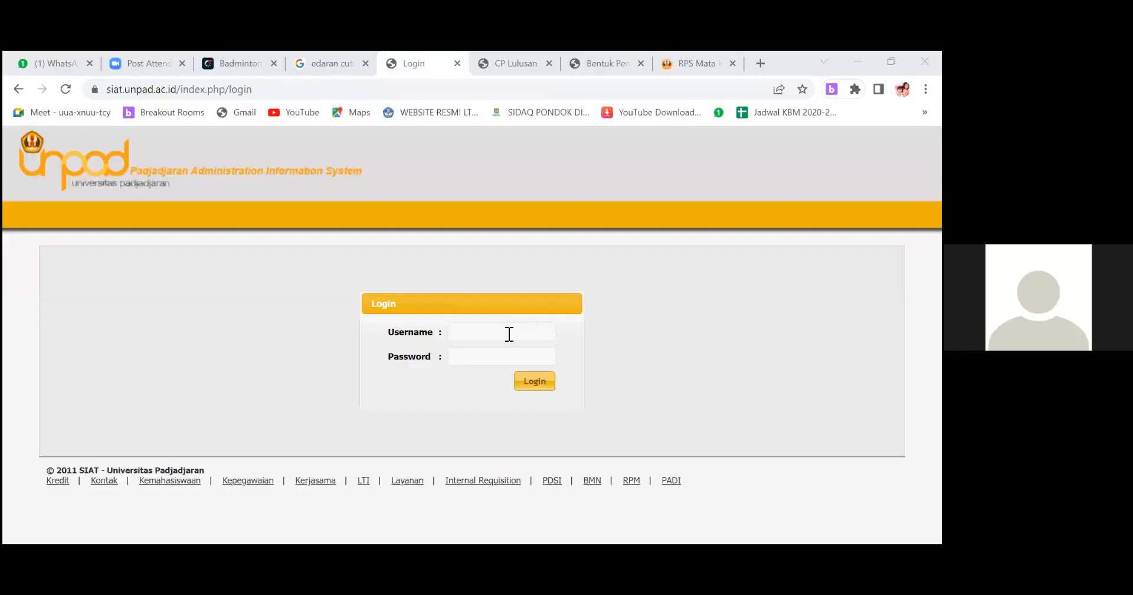
Log in to SIAT Unpad with the account username and password, choosing the Akademik Fakultas role.
left_click(509, 331)
type("iqxsen")
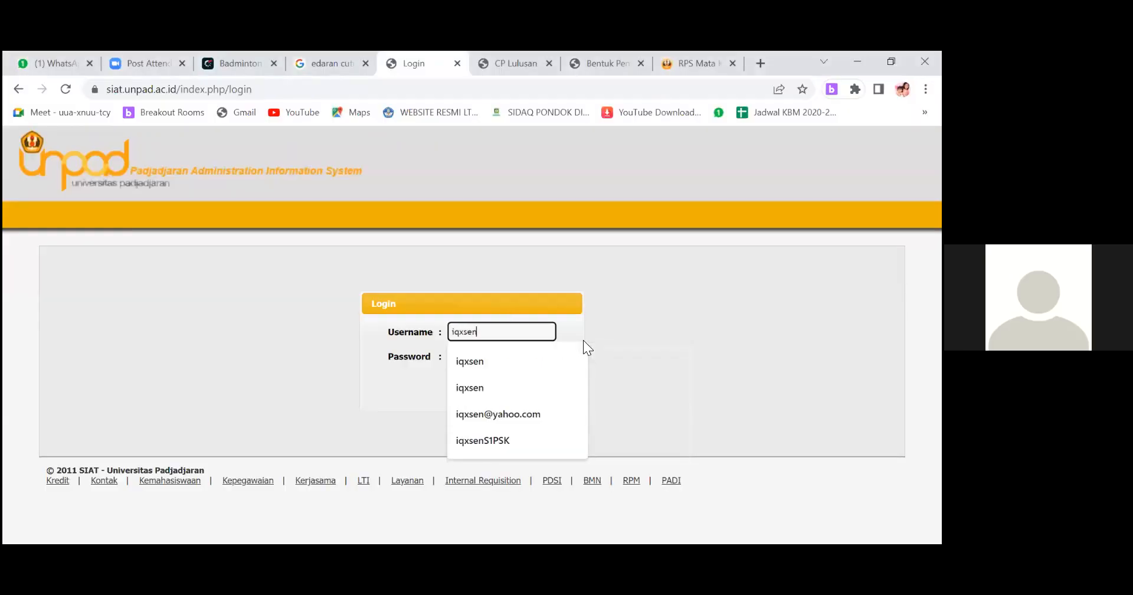
left_click(588, 348)
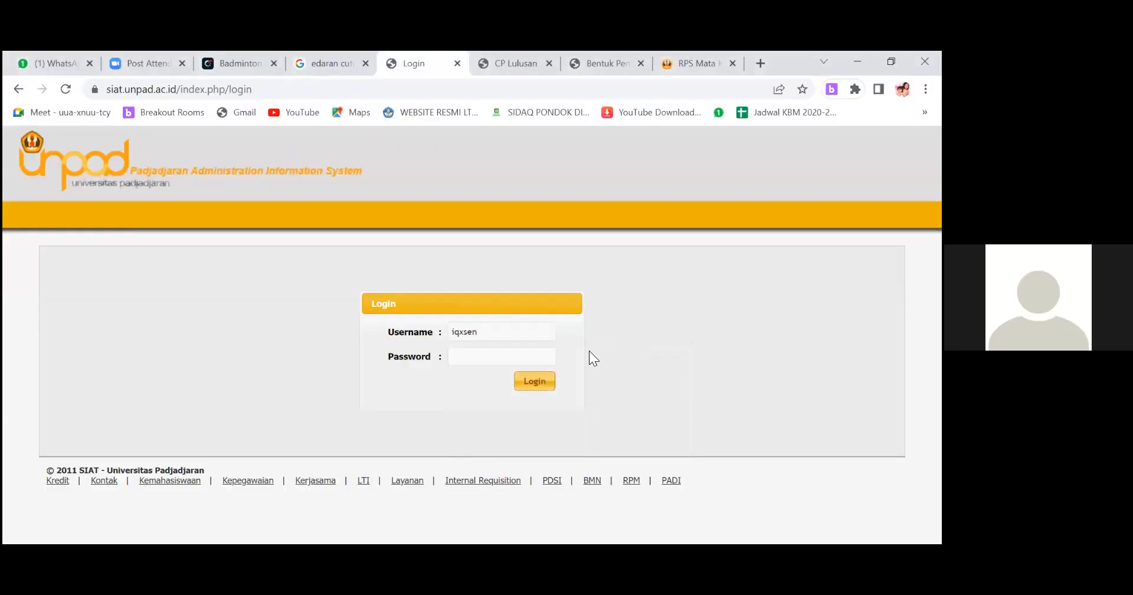
left_click(501, 357)
type("••")
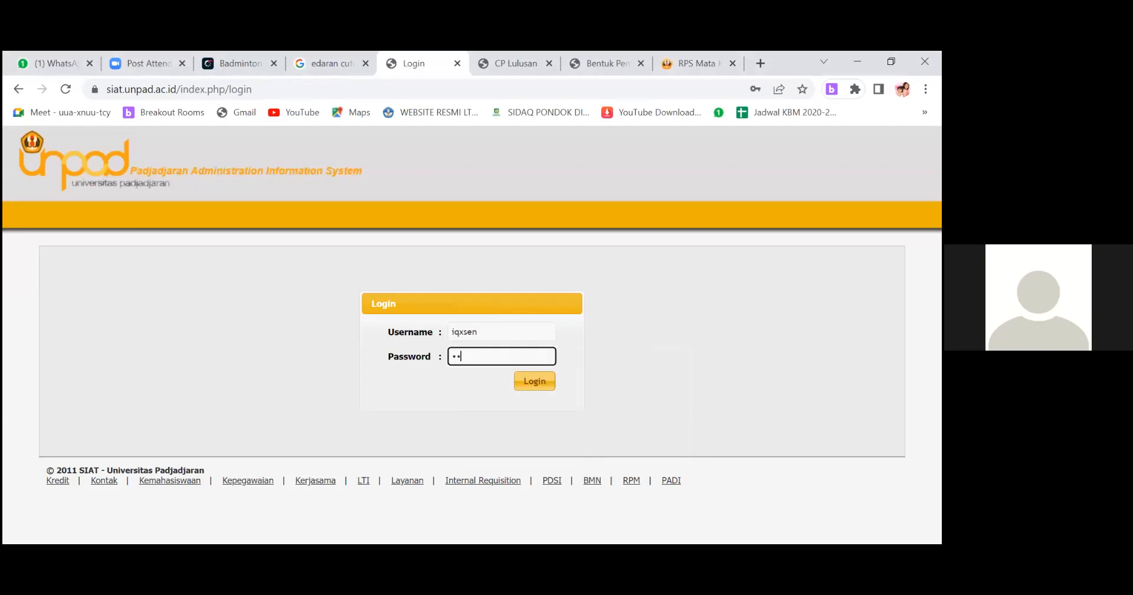
type("•••••")
key("Return")
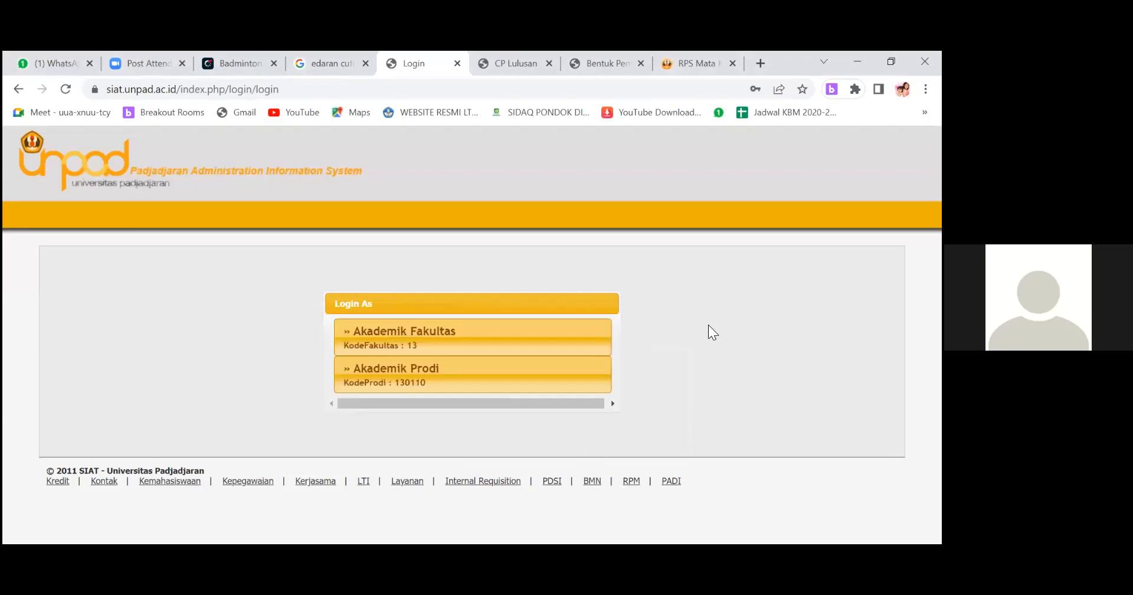
left_click(479, 340)
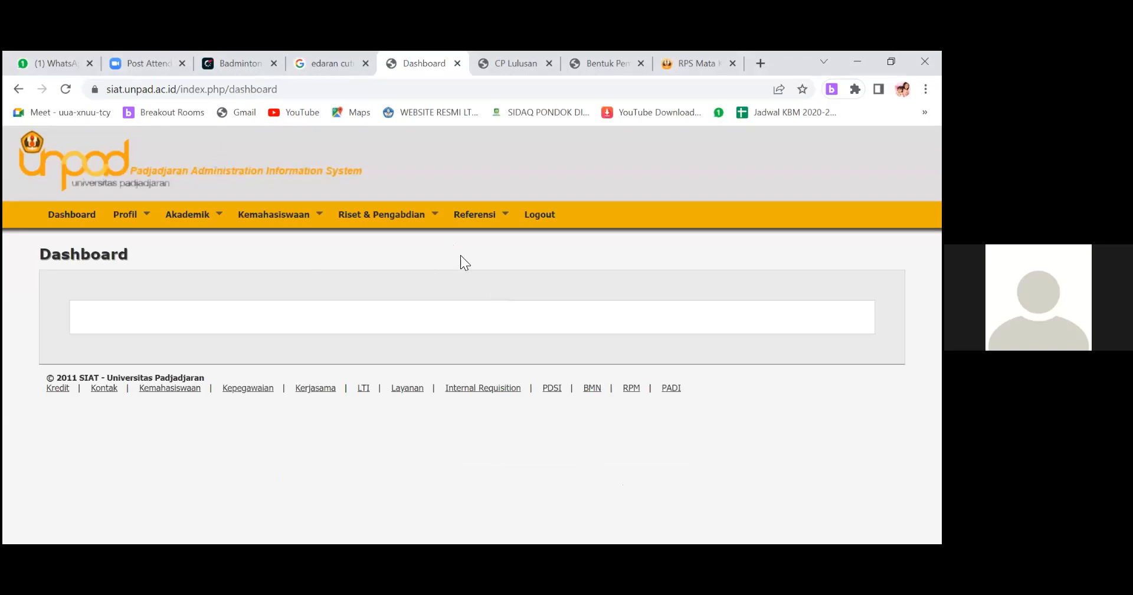
Open the form for adding course offerings and lecture schedules from Penawaran & Jadwal Kuliah.
mouse_move(184, 224)
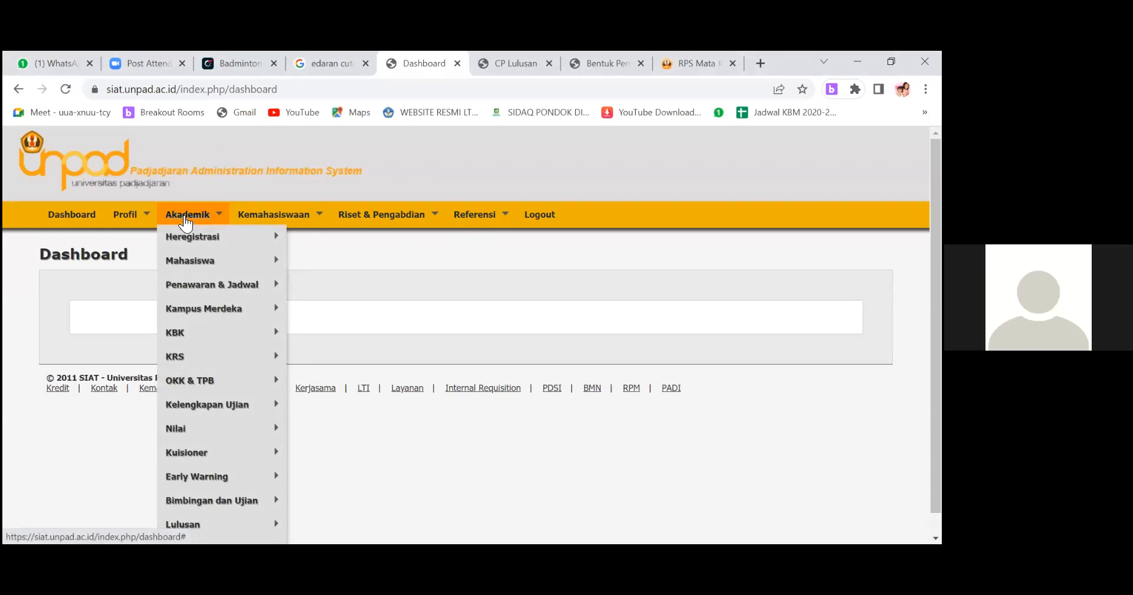
left_click(187, 286)
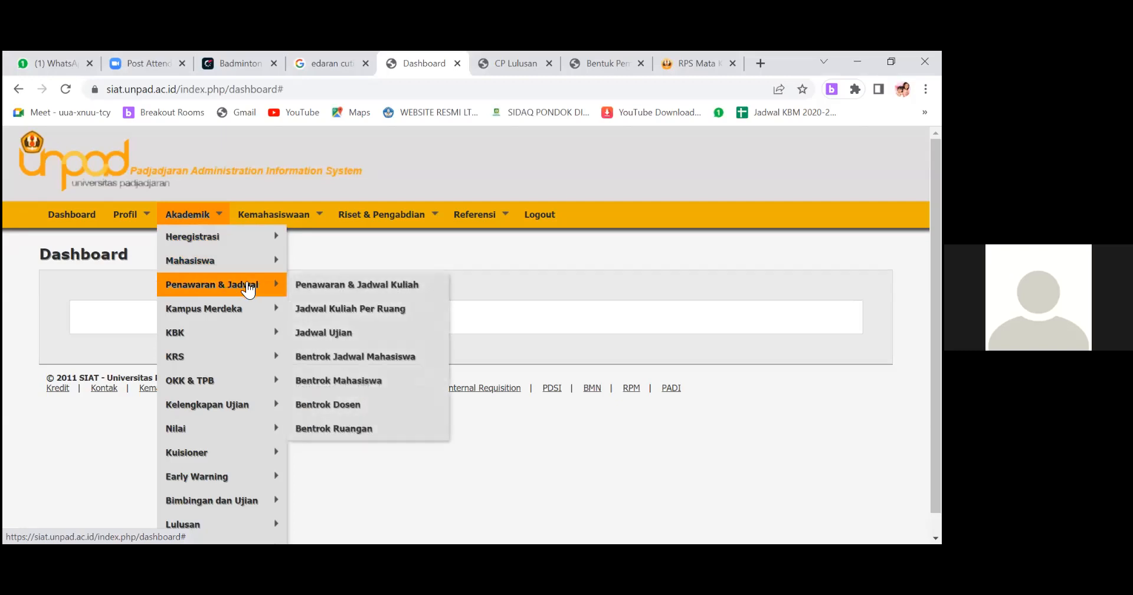
left_click(337, 288)
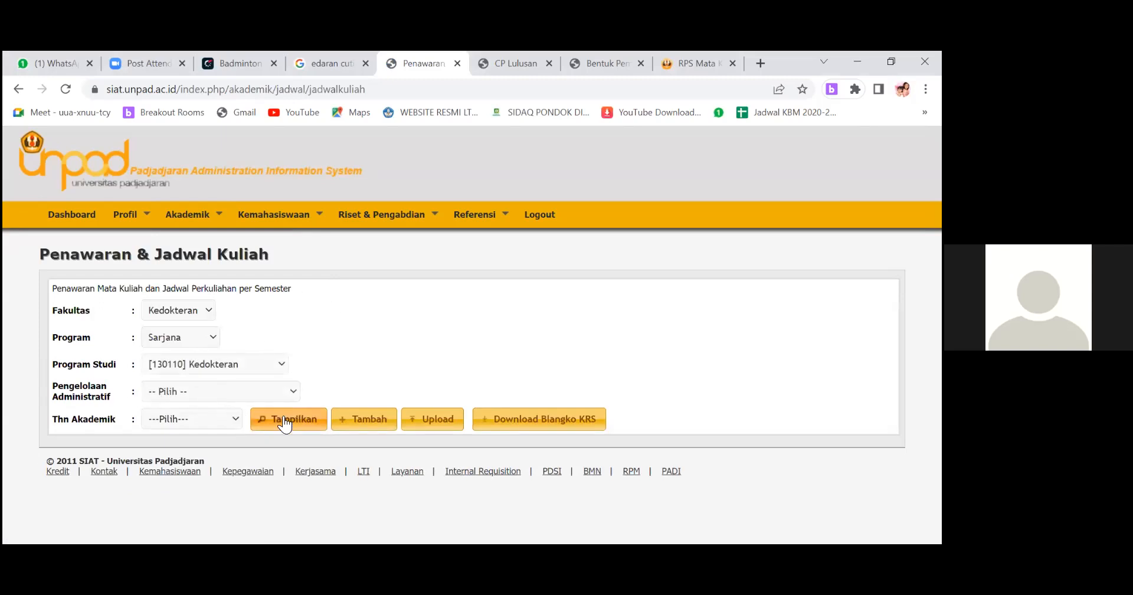
left_click(258, 408)
scroll(238, 354, "down", 2)
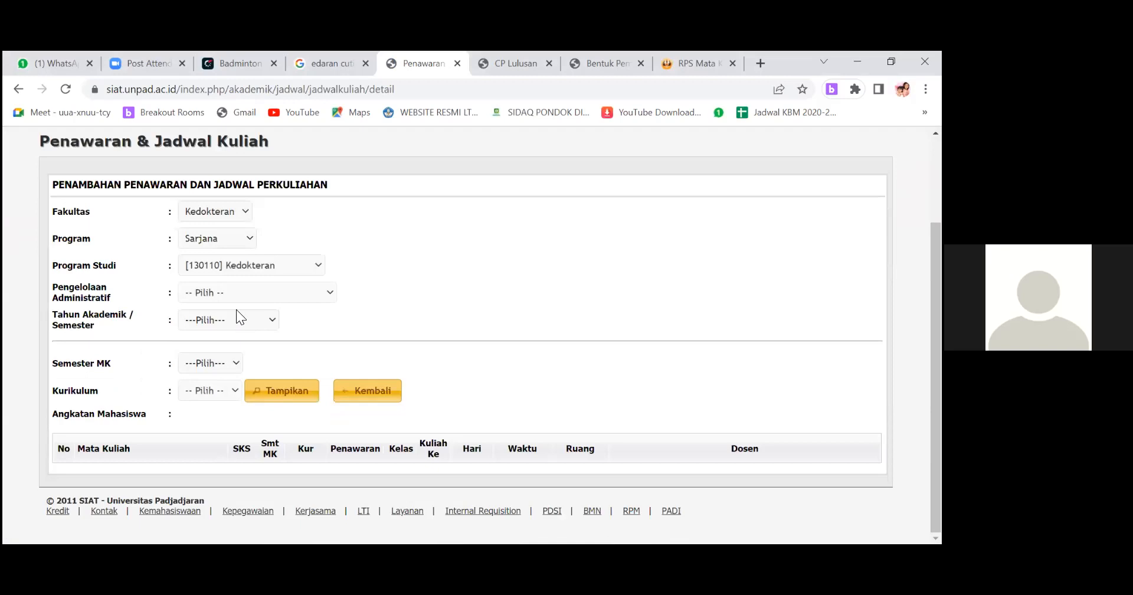
Set Pengelolaan Administratif to [C10A01] Pendidikan Dokter for the Sarjana Kedokteran program.
left_click(232, 391)
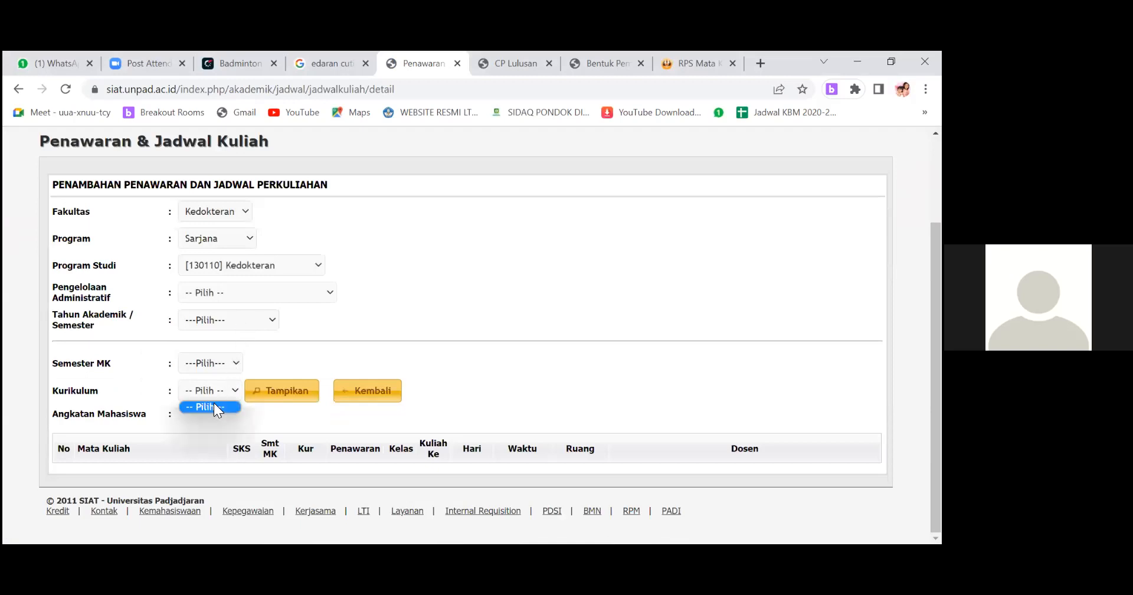
left_click(250, 284)
left_click(247, 318)
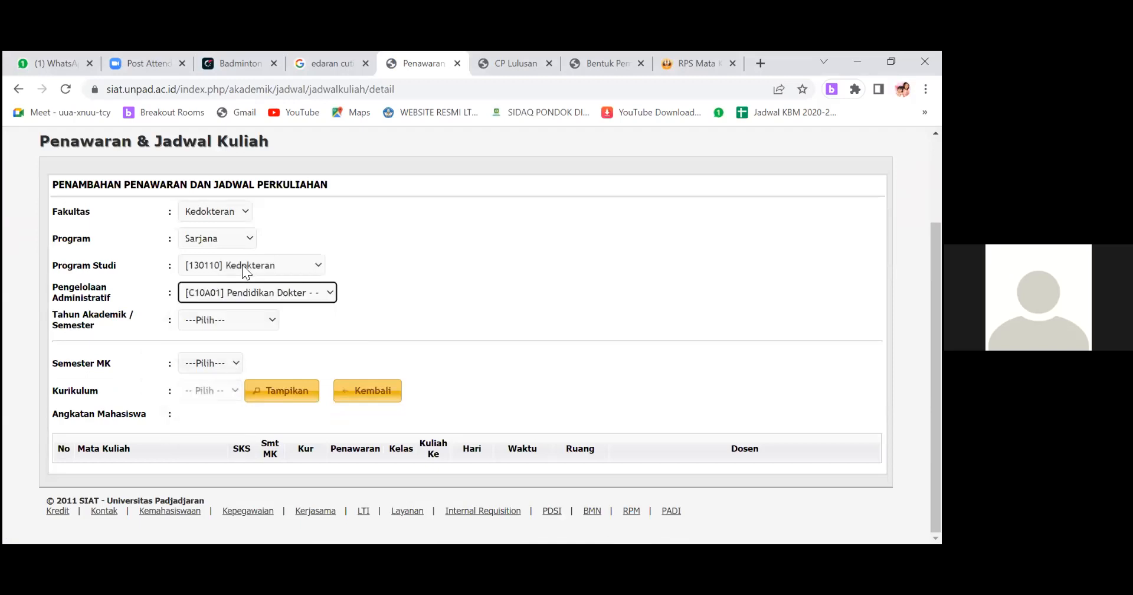
Set Program to Magister and Program Studi to [130120] Ilmu Kedokteran Dasar in the course offering form.
left_click(242, 266)
left_click(224, 238)
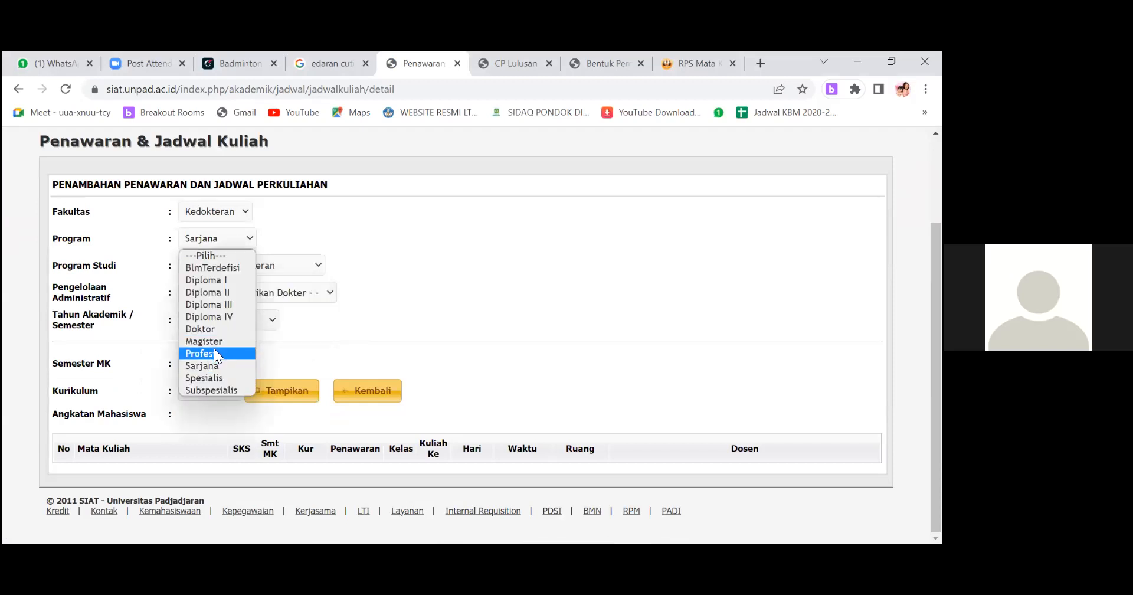
left_click(214, 342)
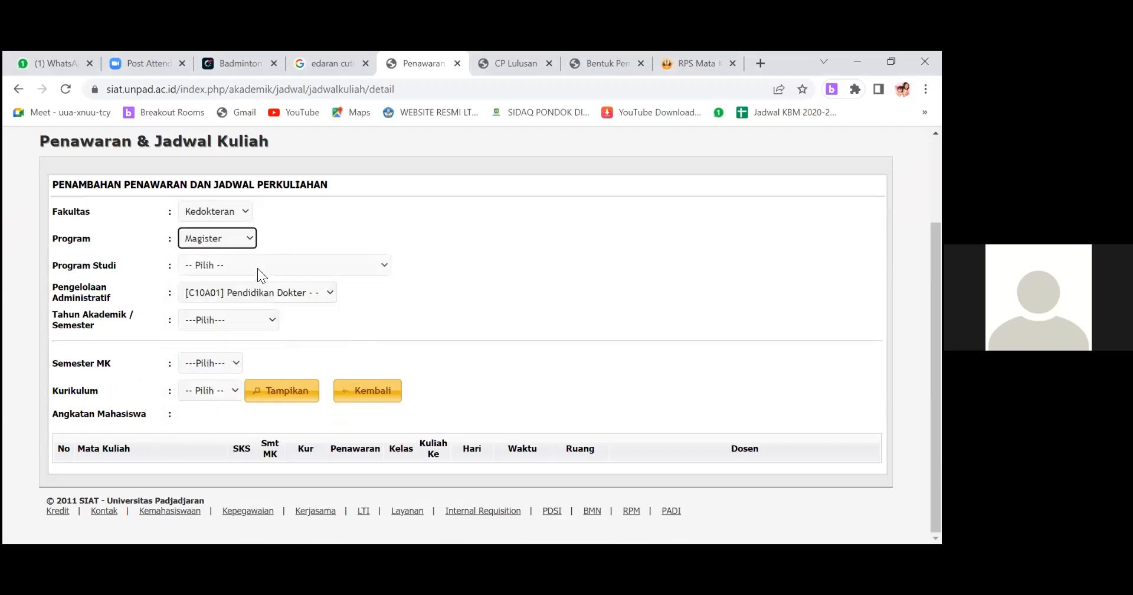
left_click(259, 267)
left_click(253, 295)
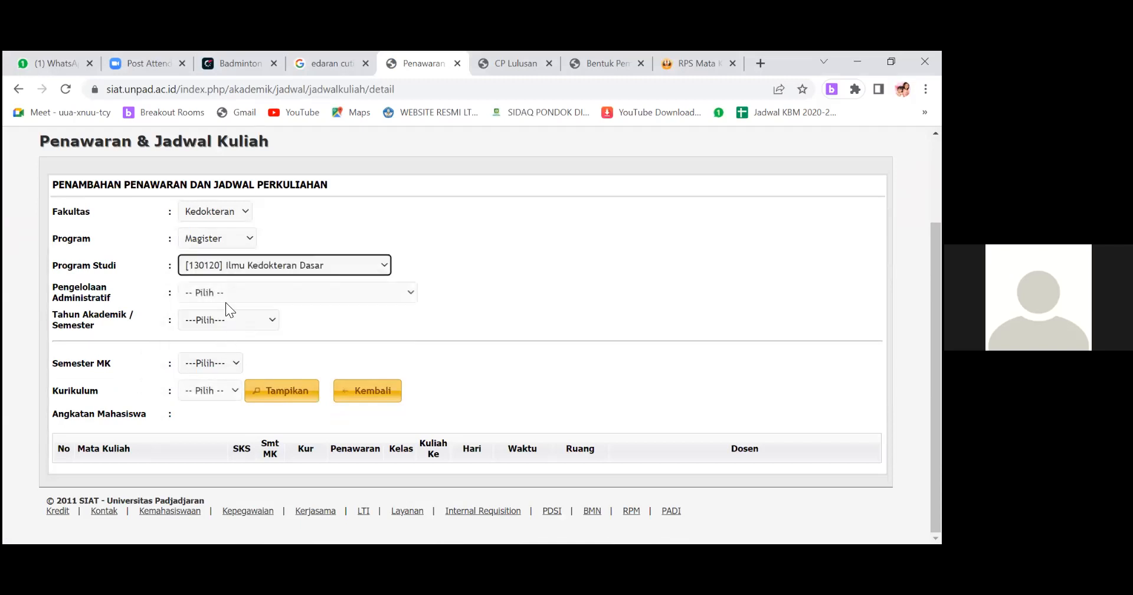
Set Tahun Akademik / Semester to 2021/2022 Genap and display the Magister courses.
left_click(234, 393)
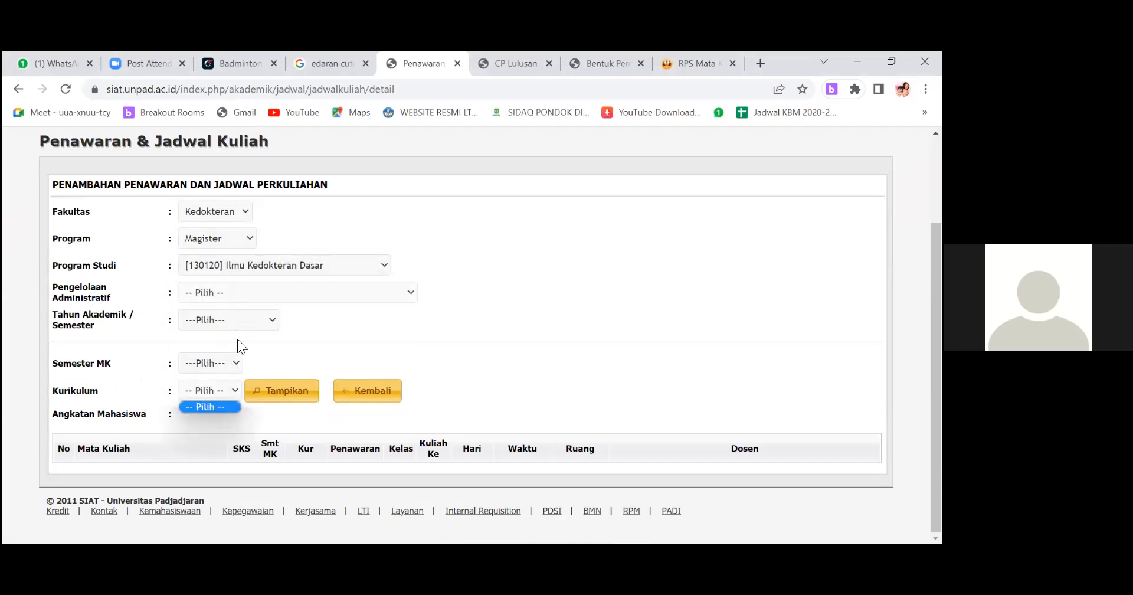
left_click(235, 299)
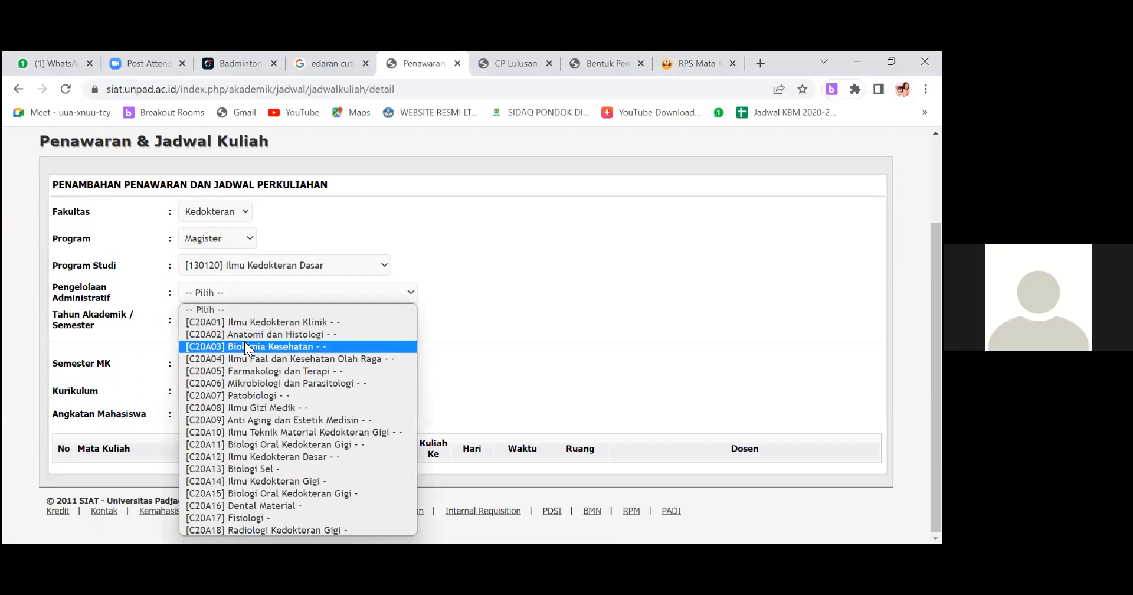
left_click(564, 332)
left_click(304, 393)
scroll(326, 366, "down", 2)
scroll(326, 366, "down", 1)
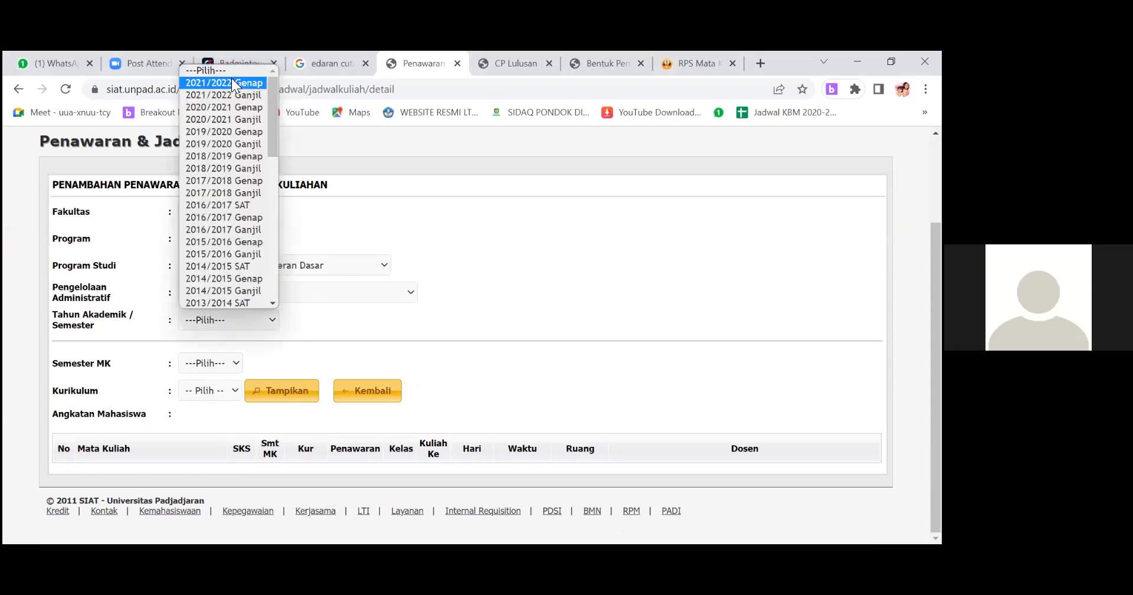
left_click(232, 78)
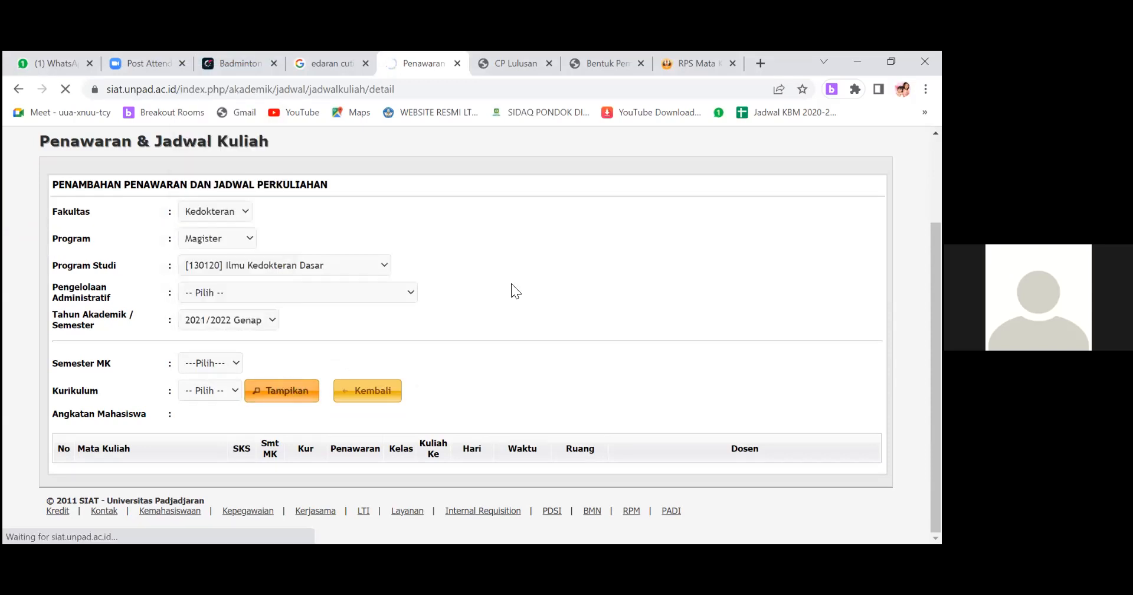
left_click(289, 398)
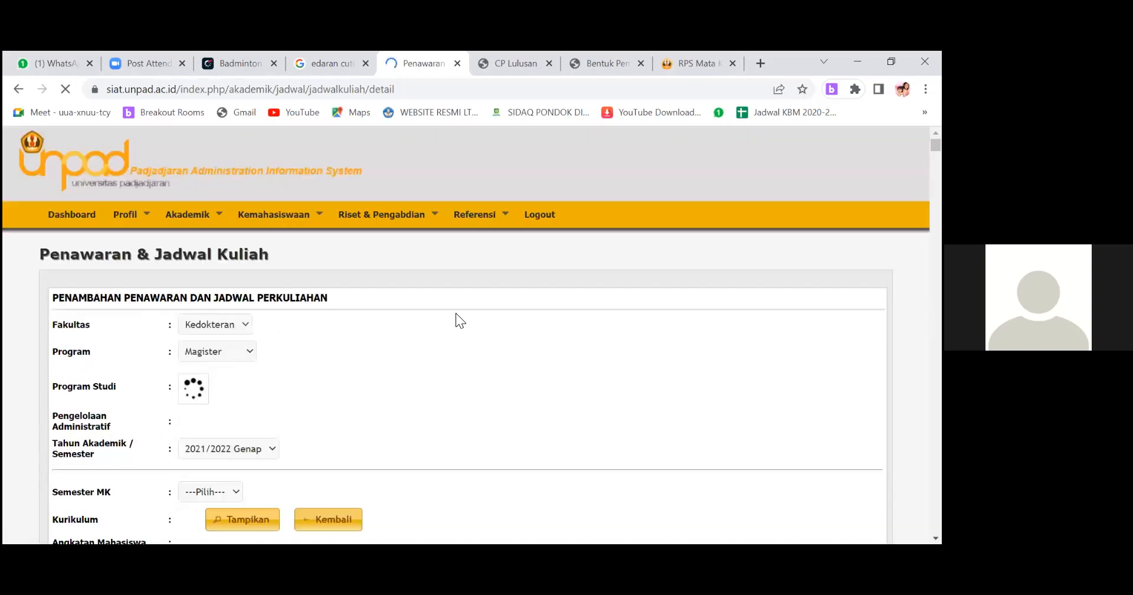
Filter the Magister course list by the 2017 curriculum.
scroll(455, 315, "down", 4)
scroll(454, 316, "up", 4)
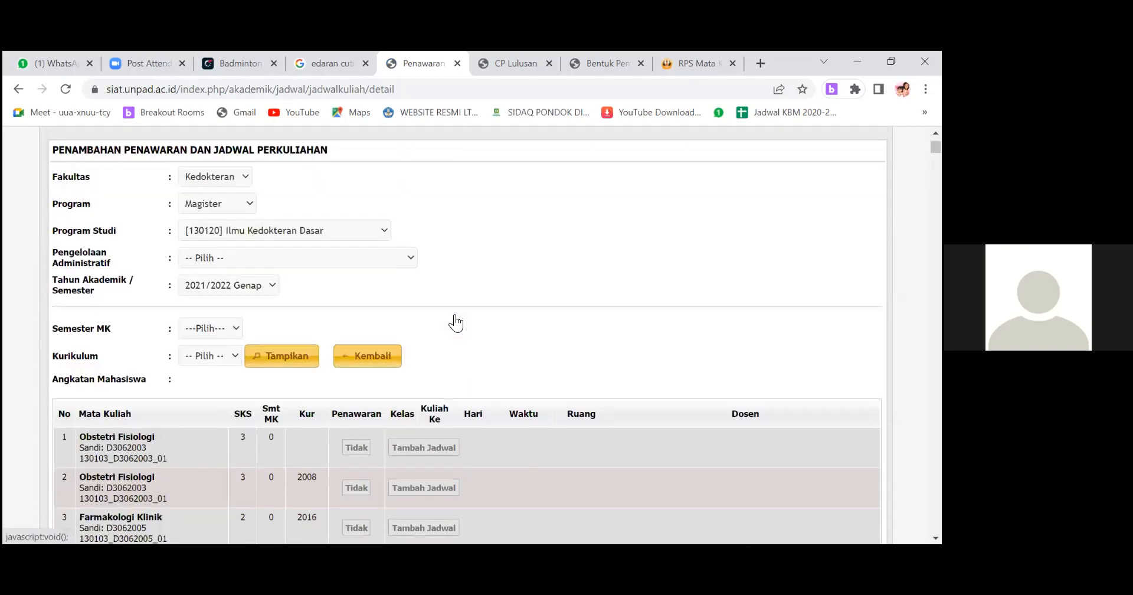
scroll(455, 315, "down", 3)
scroll(454, 315, "up", 2)
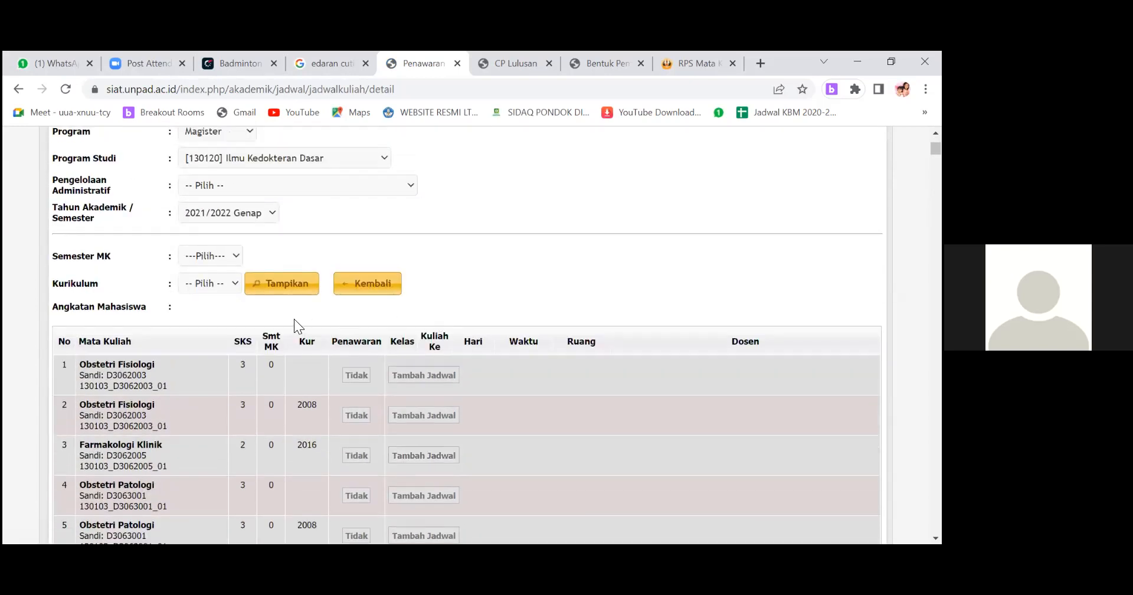
left_click(230, 285)
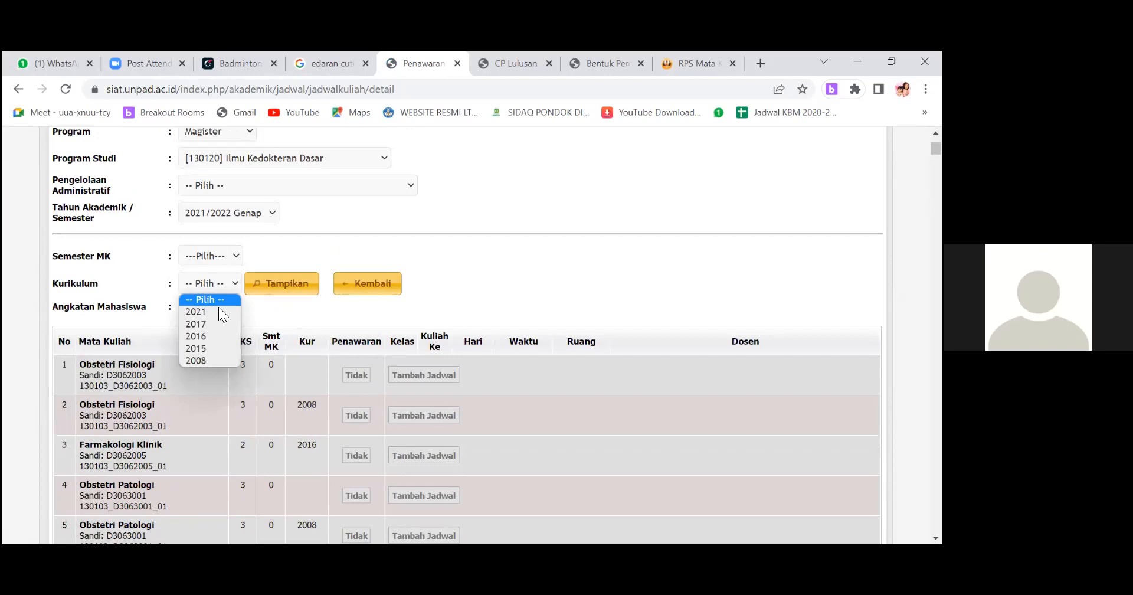
left_click(215, 324)
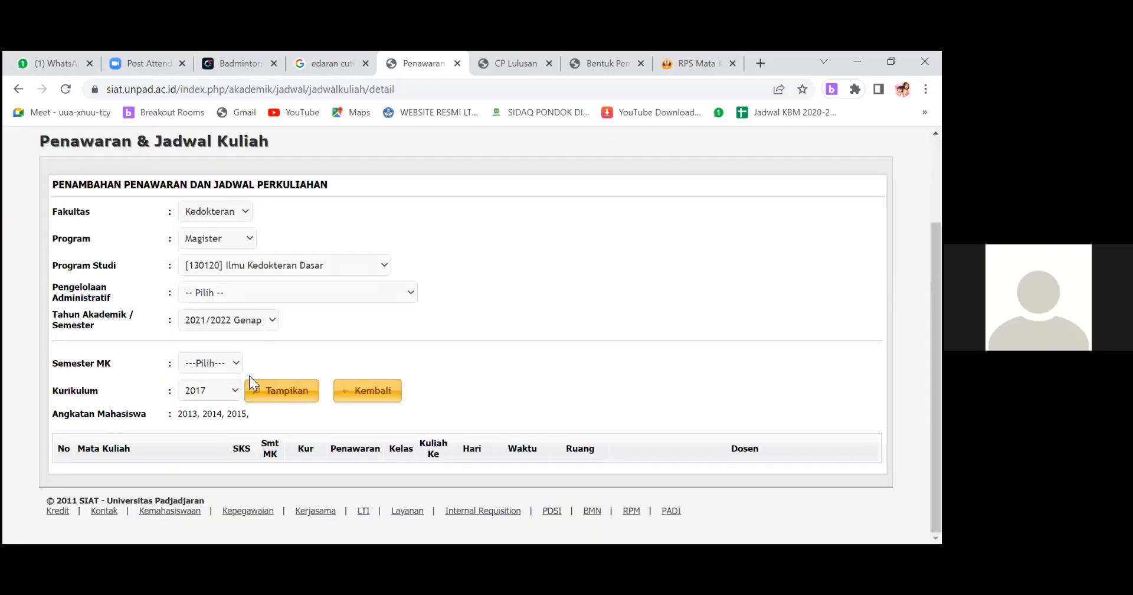
left_click(282, 391)
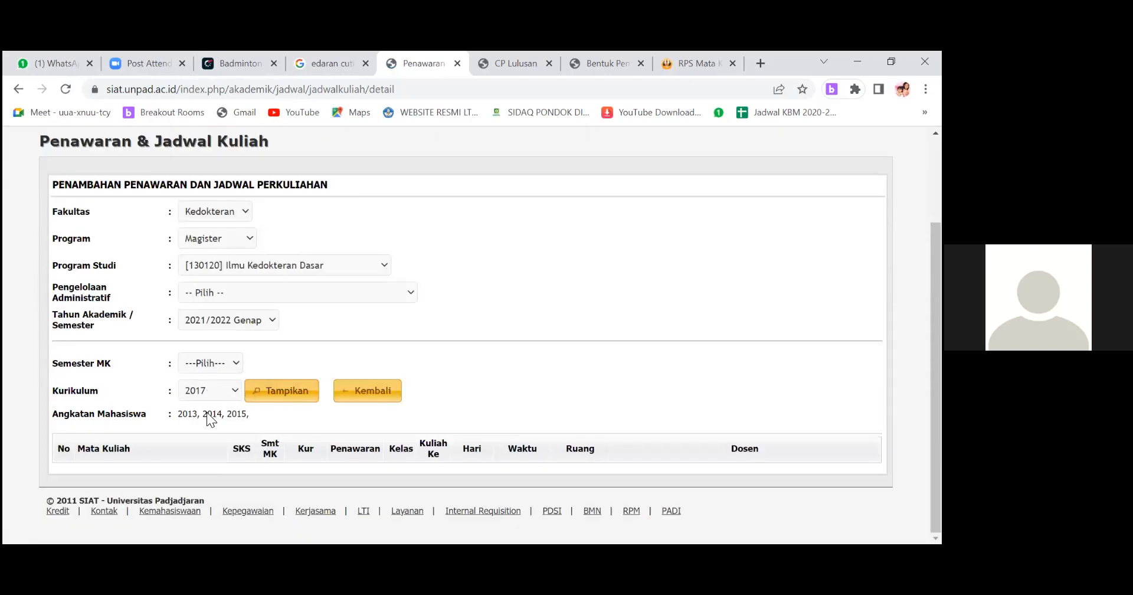
Filter the Magister course list by the 2021 curriculum and review each course's SKS, offering status and schedule.
left_click(209, 391)
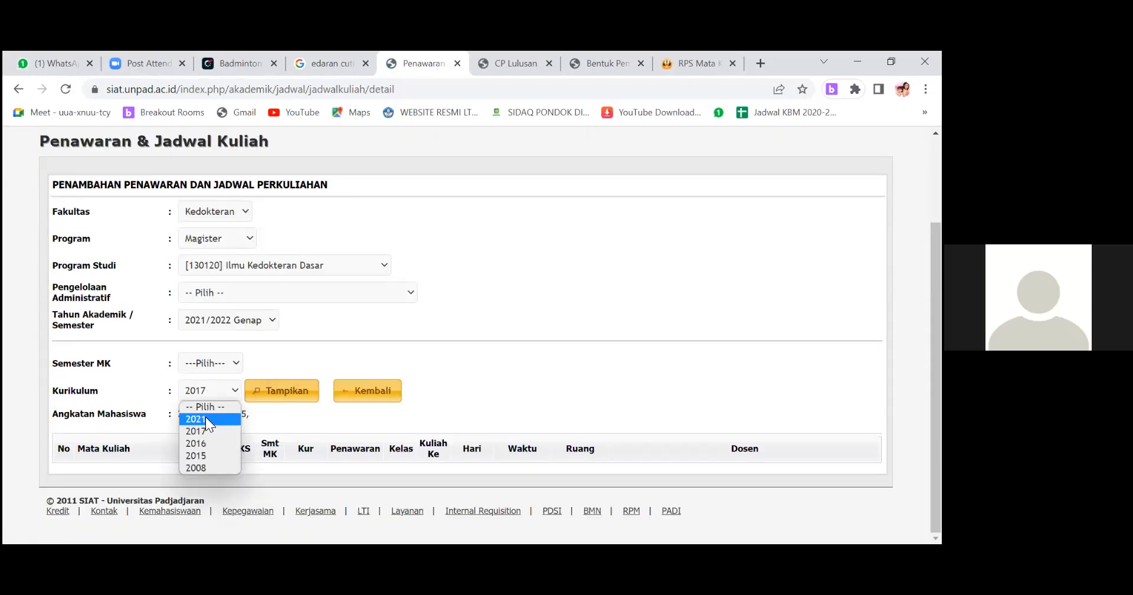
left_click(205, 417)
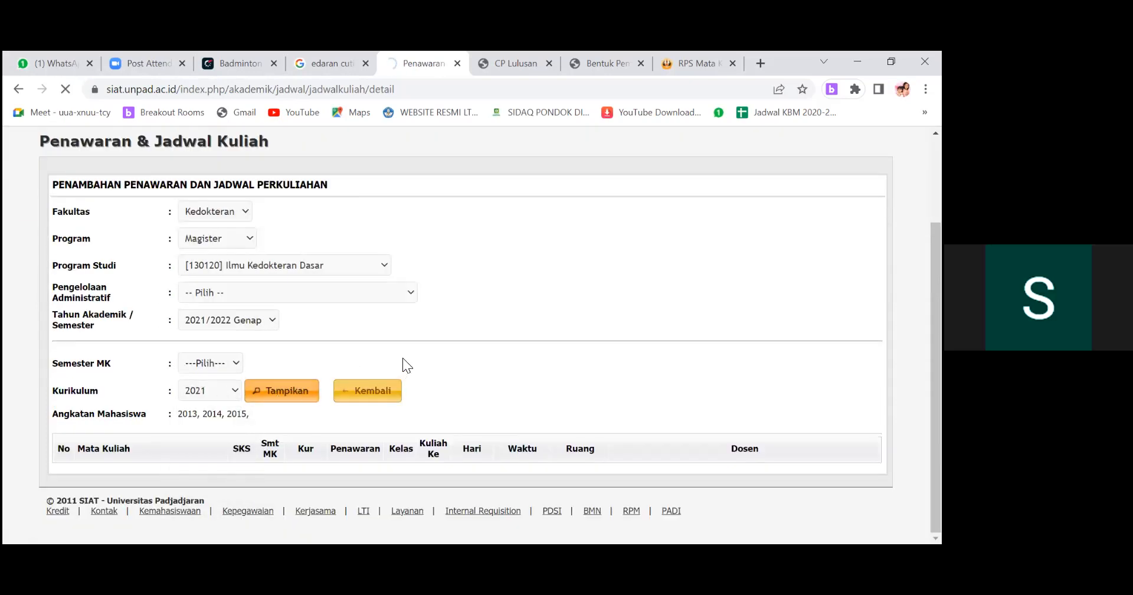
scroll(402, 358, "down", 7)
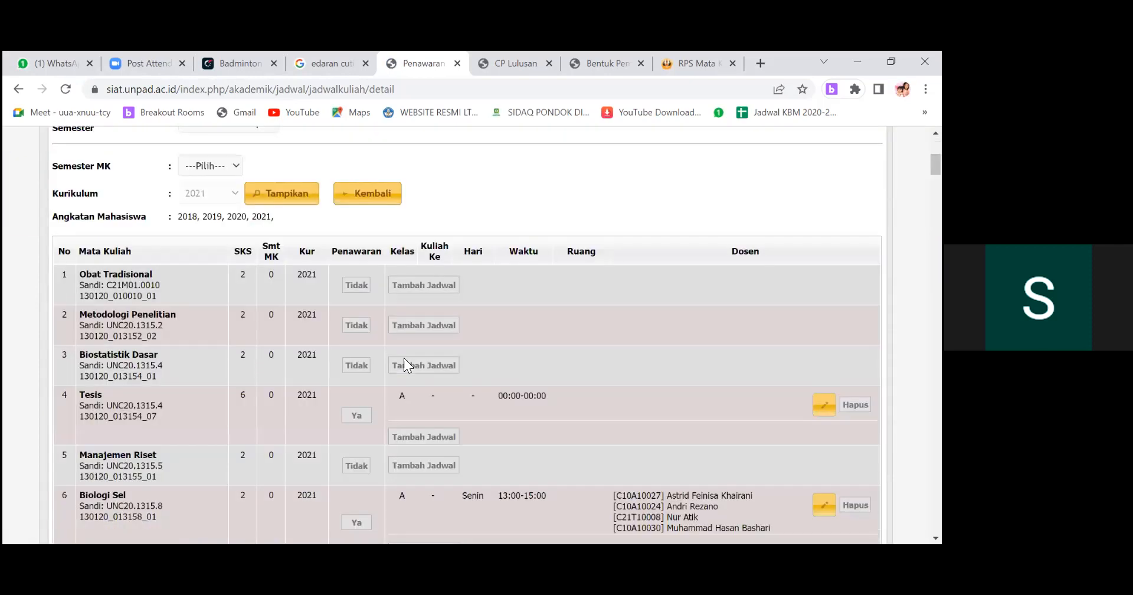
scroll(394, 285, "up", 5)
scroll(378, 305, "down", 1)
scroll(357, 292, "down", 3)
left_click(354, 286)
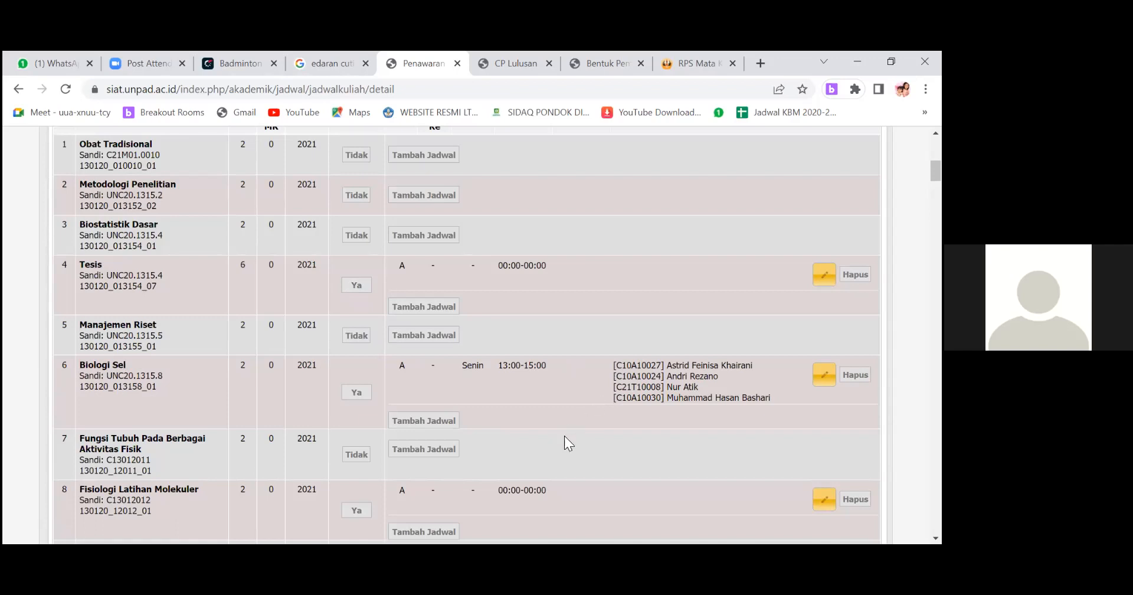
Open the MK & Bentuk Pembelajaran page of the KBK section.
scroll(564, 436, "up", 7)
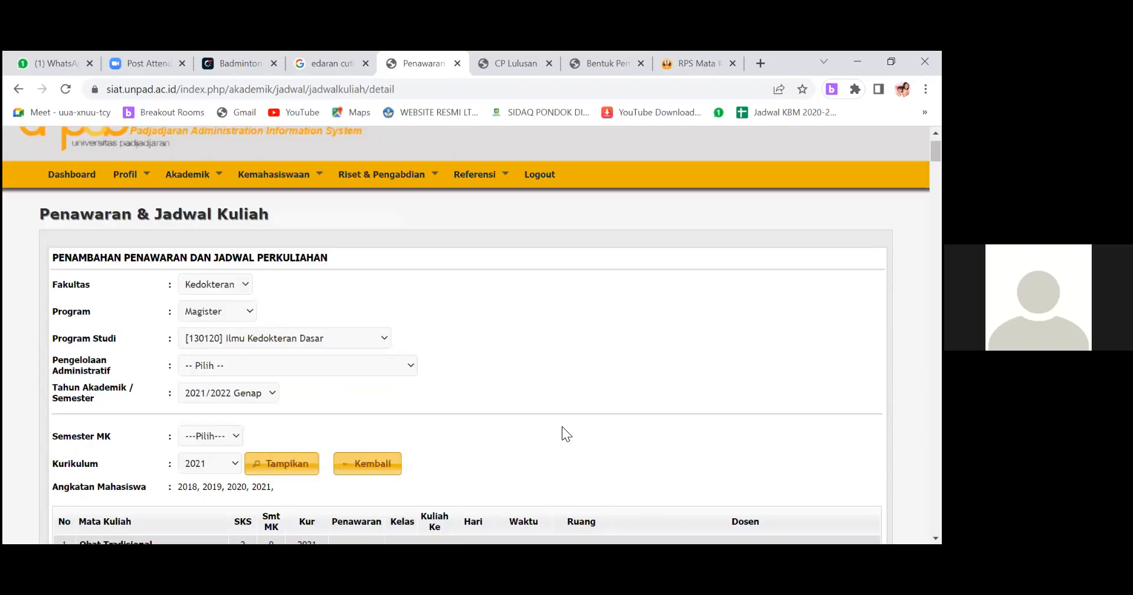
mouse_move(205, 220)
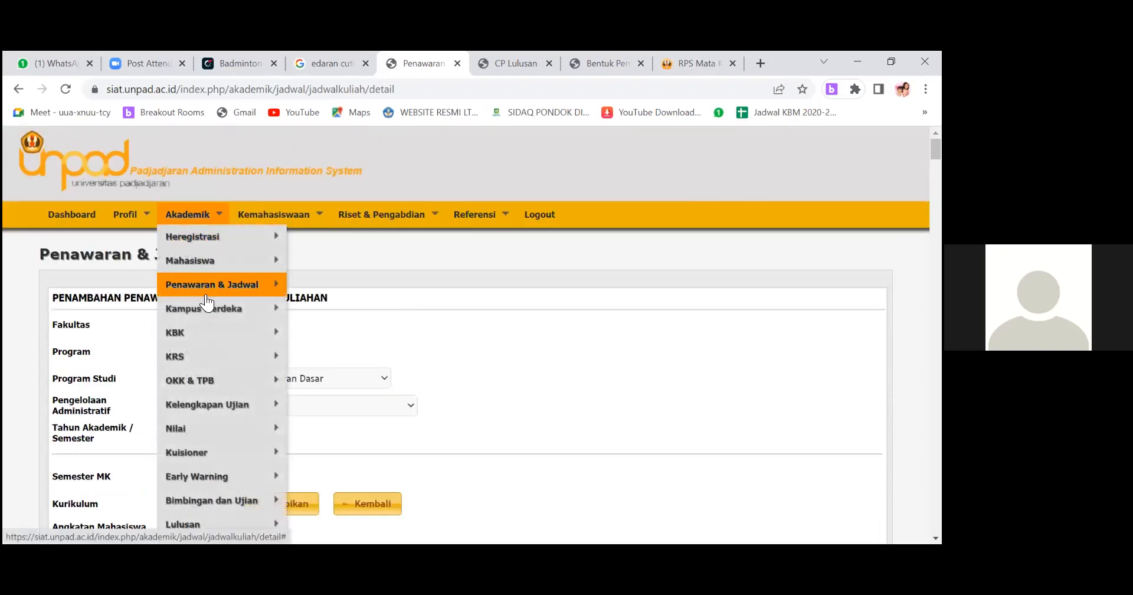
mouse_move(200, 331)
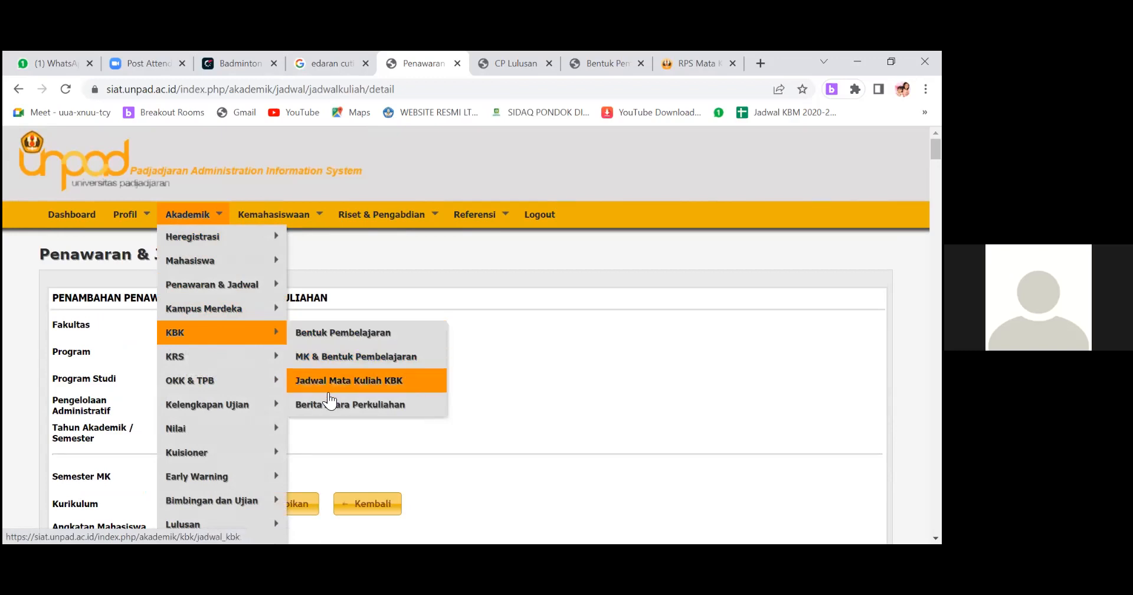
left_click(347, 359)
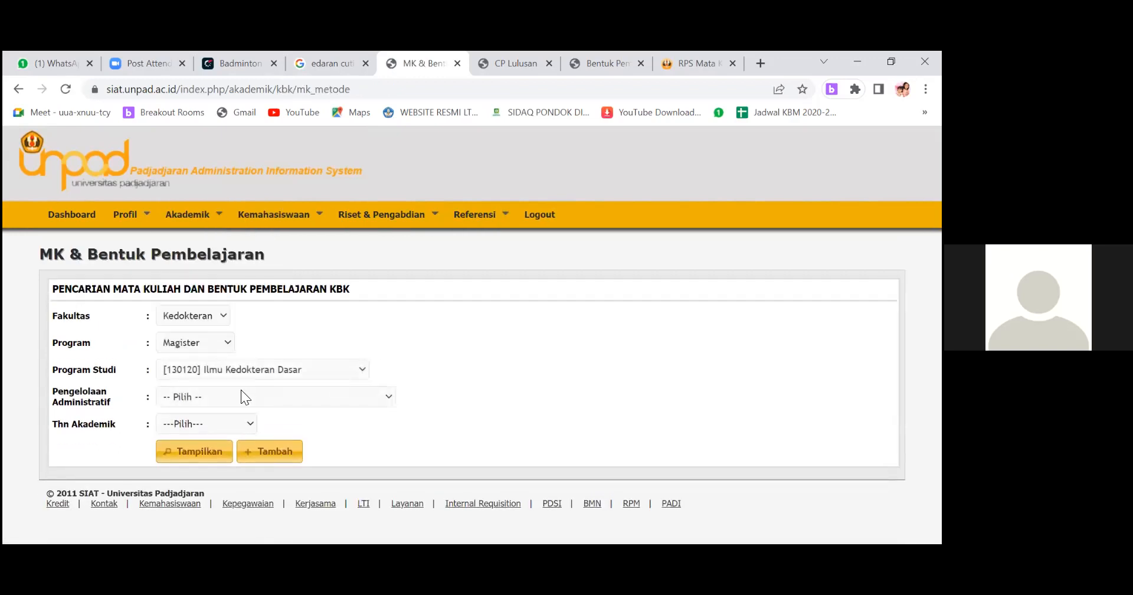
Set Thn Akademik to 2021/2022 Genap and display the KBK courses and learning forms for Ilmu Kedokteran Dasar.
left_click(234, 394)
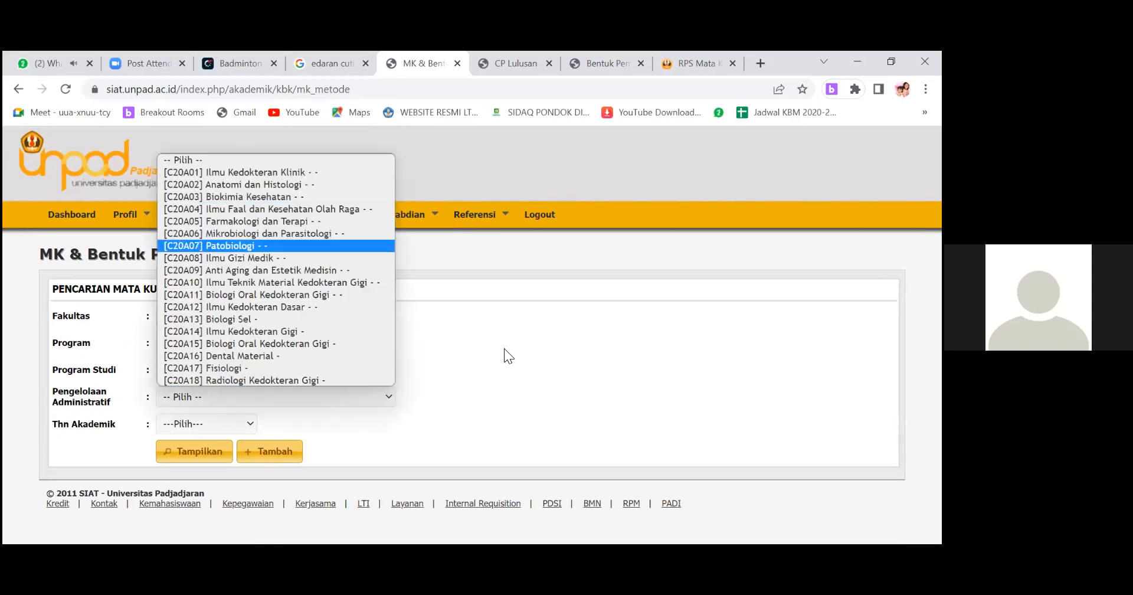
left_click(231, 430)
left_click(230, 430)
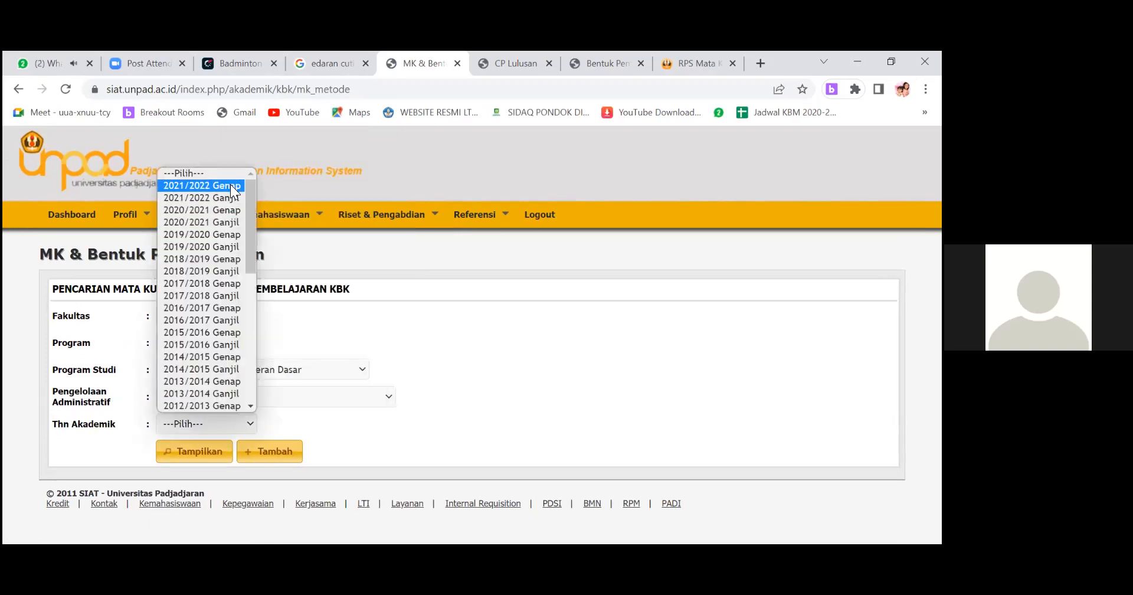
left_click(230, 185)
scroll(483, 417, "down", 1)
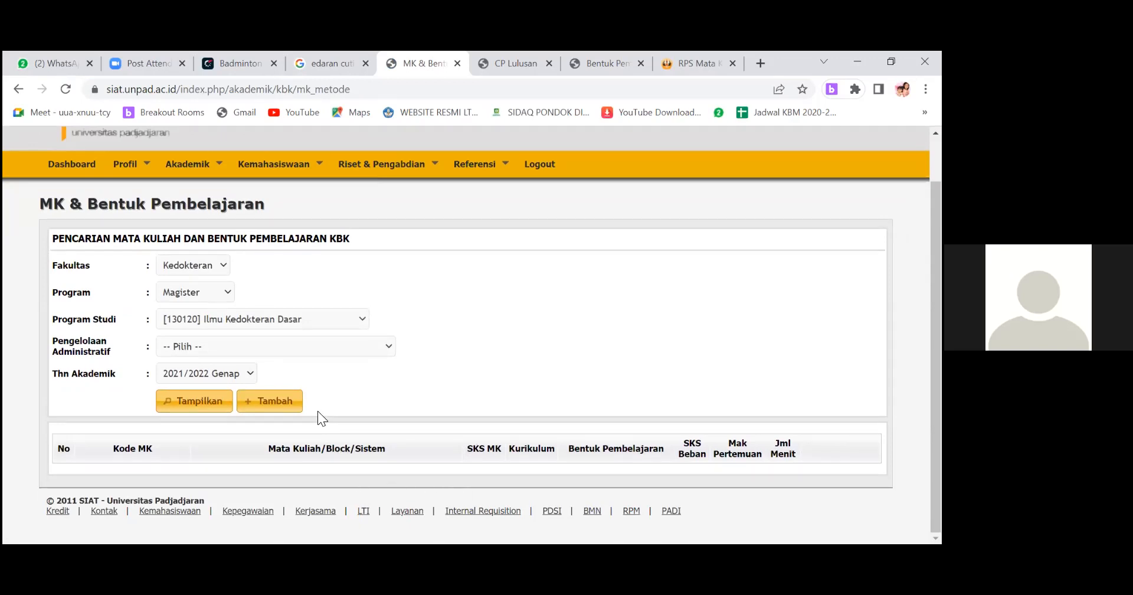
Start a new KBK learning-form entry for Ilmu Kedokteran Dasar with Thn Akademik 2021/2022 Genap and Kurikulum 2021.
left_click(268, 402)
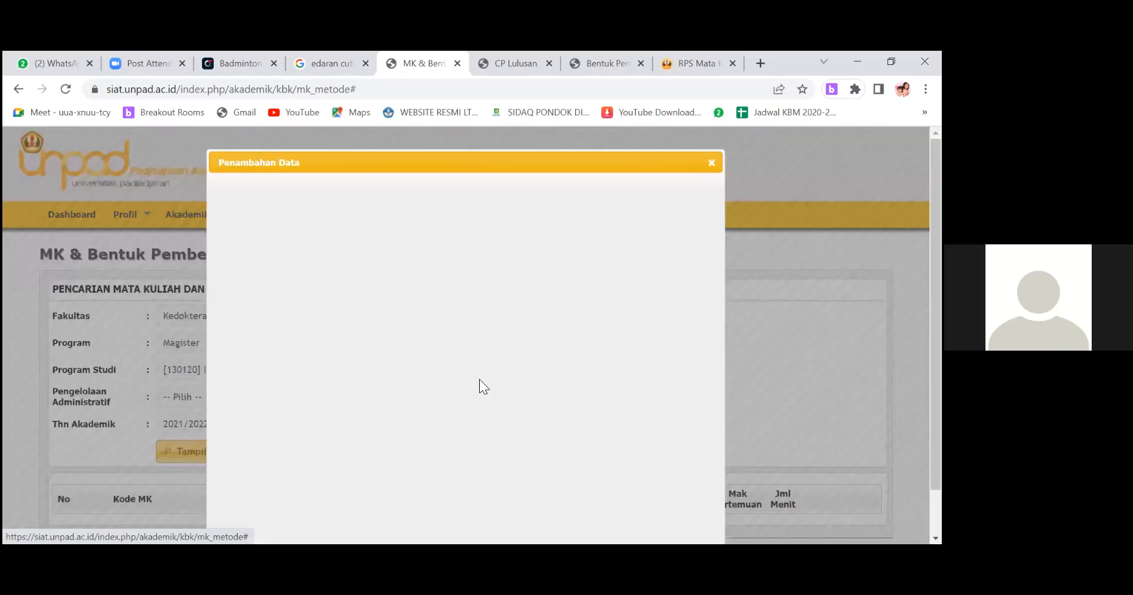
left_click(399, 282)
left_click(586, 327)
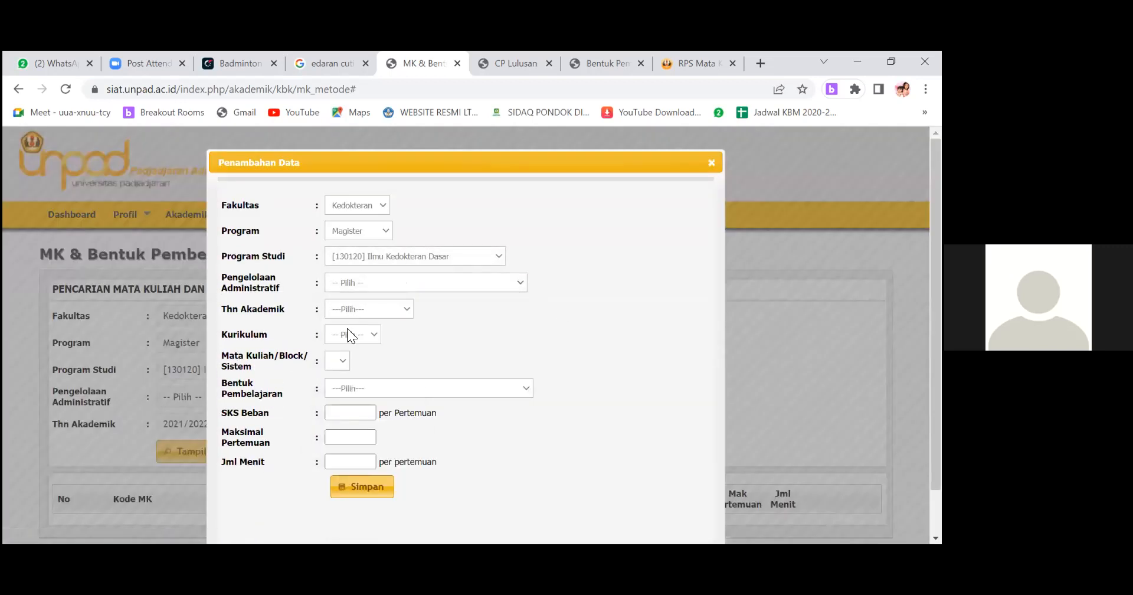
left_click(349, 328)
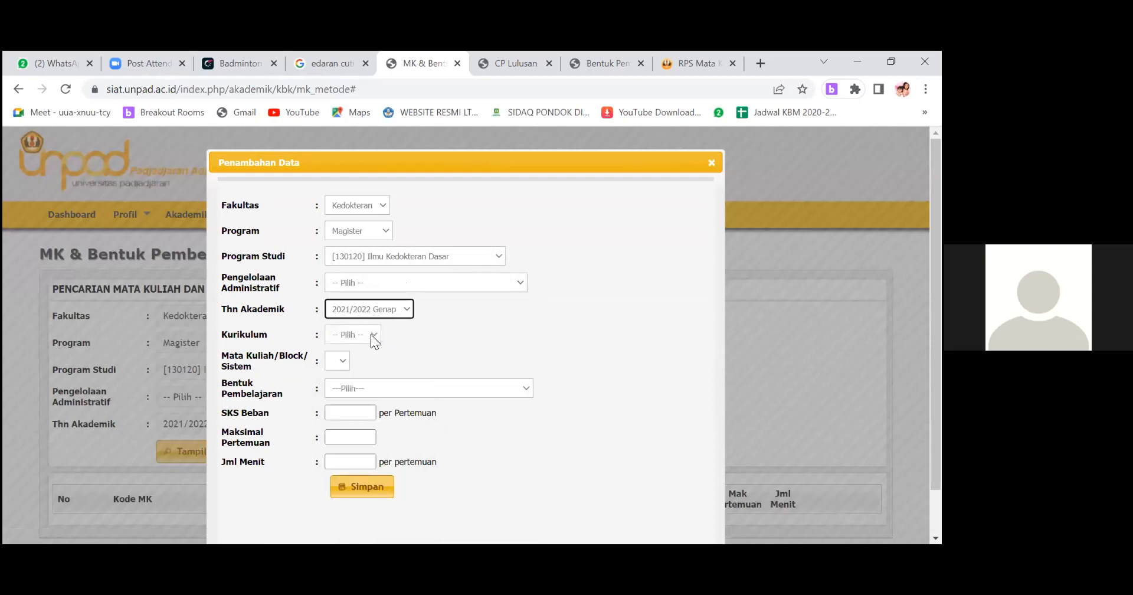
left_click(370, 334)
left_click(354, 356)
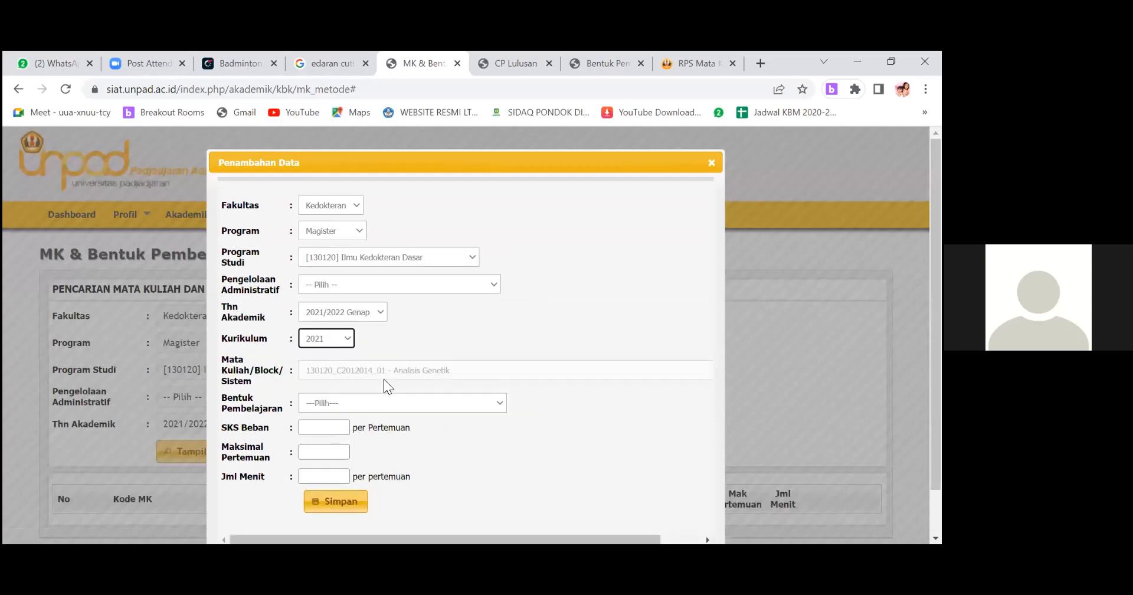
Choose the course 130120_C2012021_01 - Herbal pada penyakit Metabolik for the new entry.
left_click(466, 371)
scroll(457, 281, "down", 5)
scroll(457, 281, "down", 10)
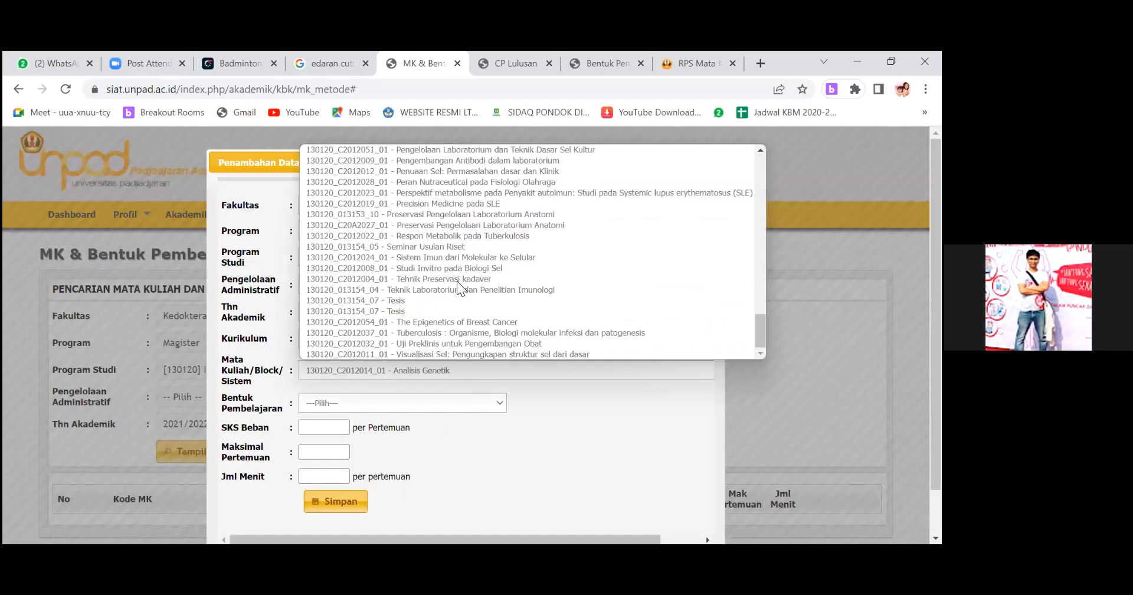
scroll(458, 283, "up", 10)
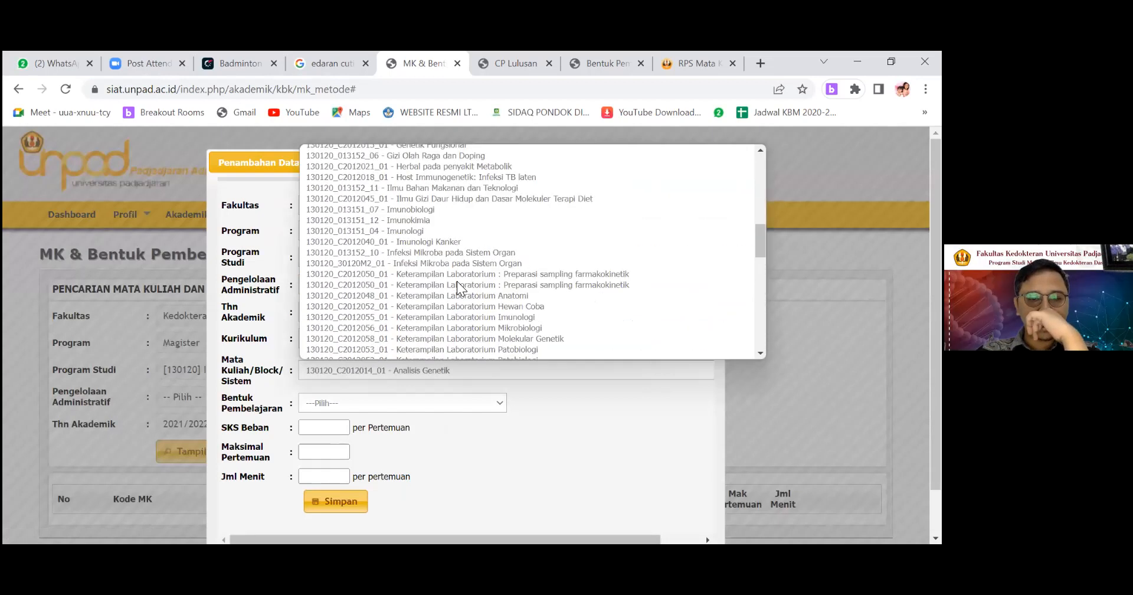
scroll(457, 275, "up", 5)
scroll(457, 275, "up", 5)
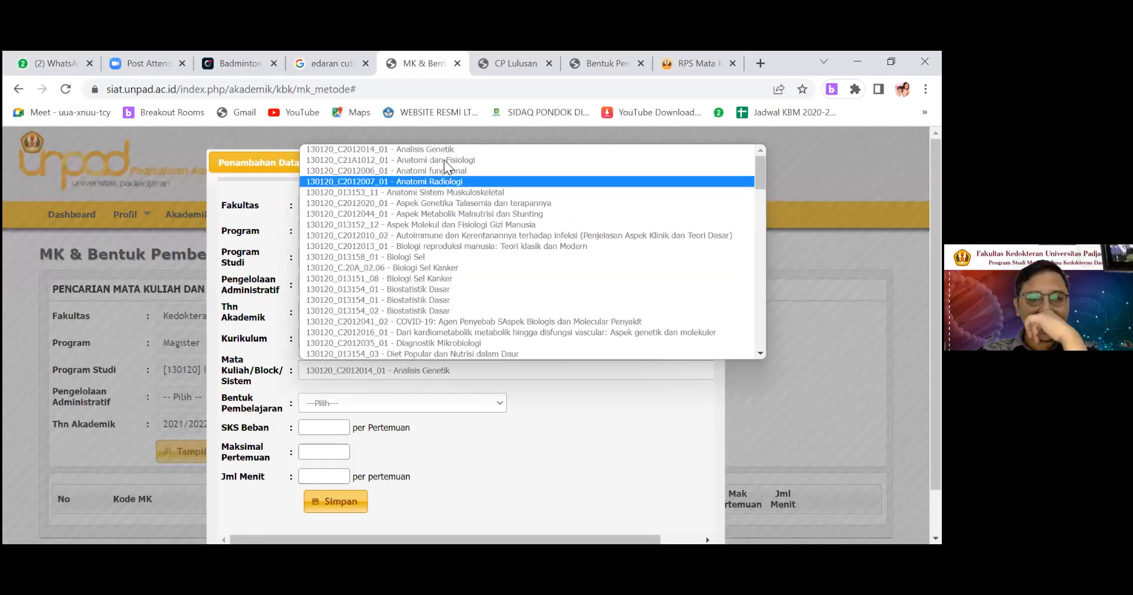
scroll(444, 272, "down", 4)
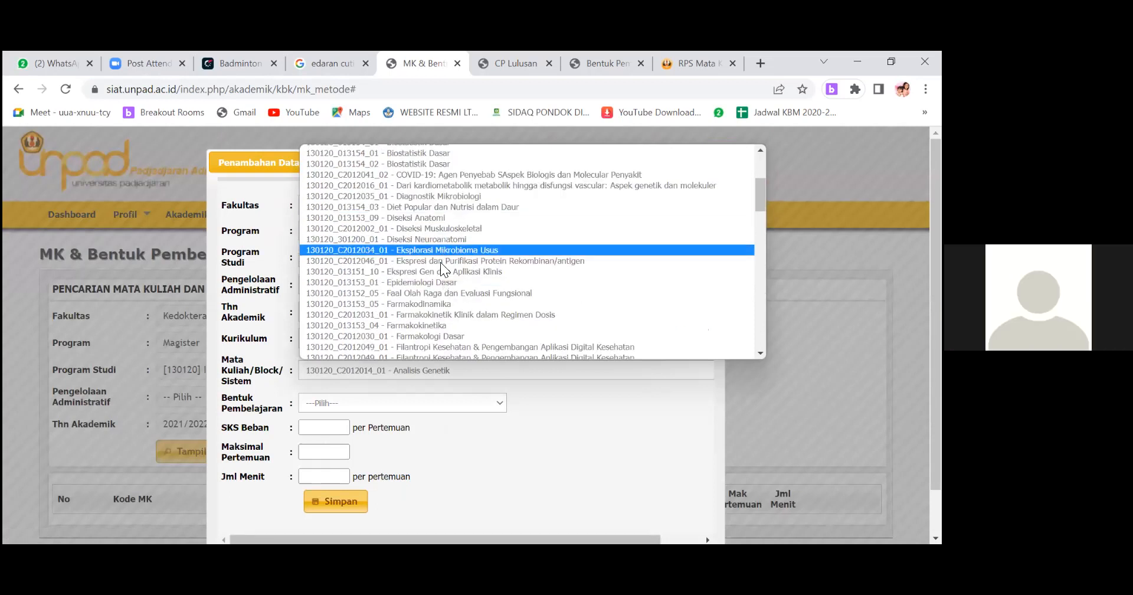
scroll(440, 263, "down", 5)
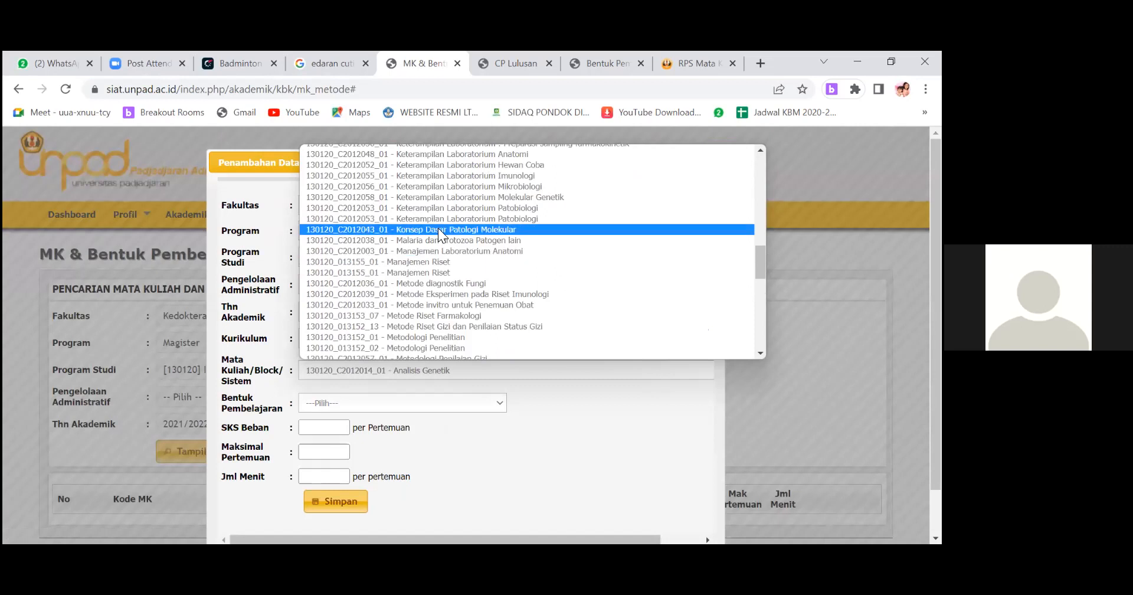
scroll(438, 228, "up", 3)
scroll(433, 215, "up", 3)
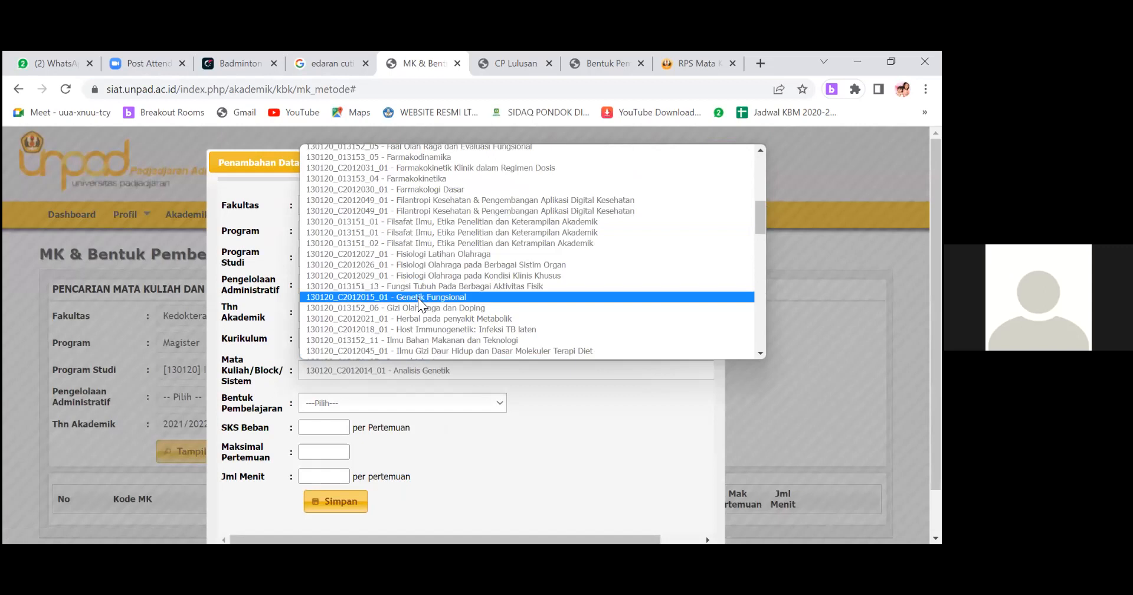
left_click(423, 318)
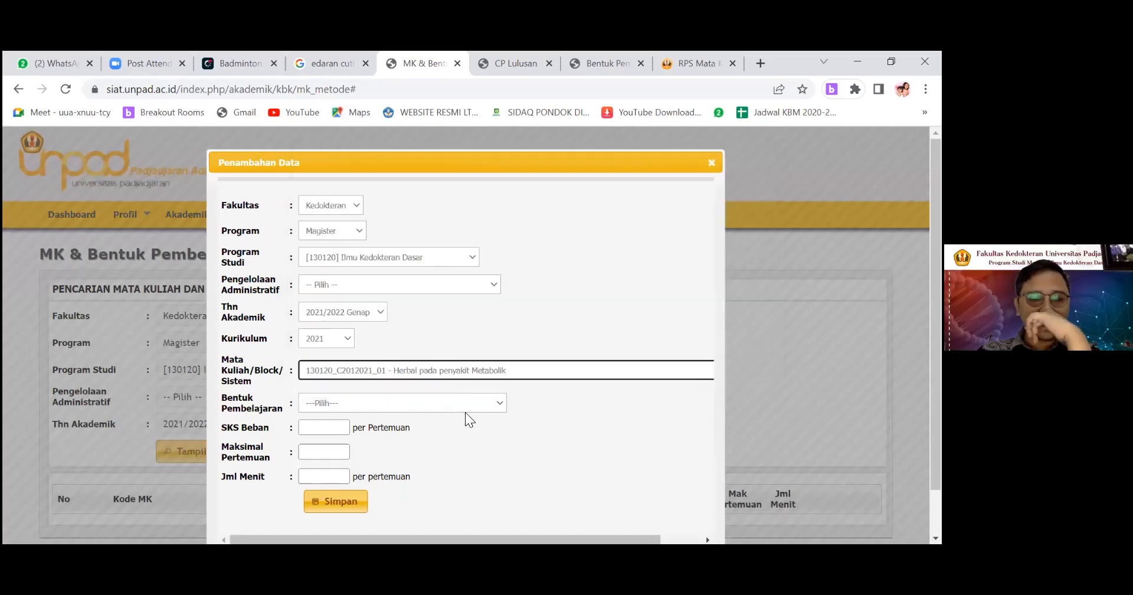
Set the entry's Bentuk Pembelajaran to Kuliah.
left_click(490, 403)
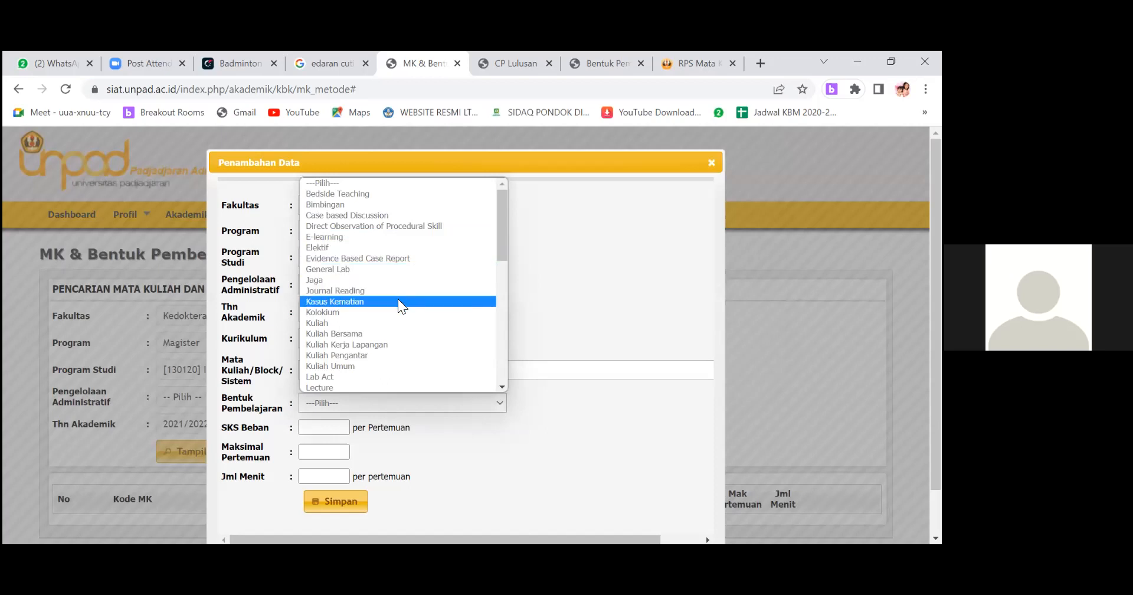
scroll(389, 314, "down", 3)
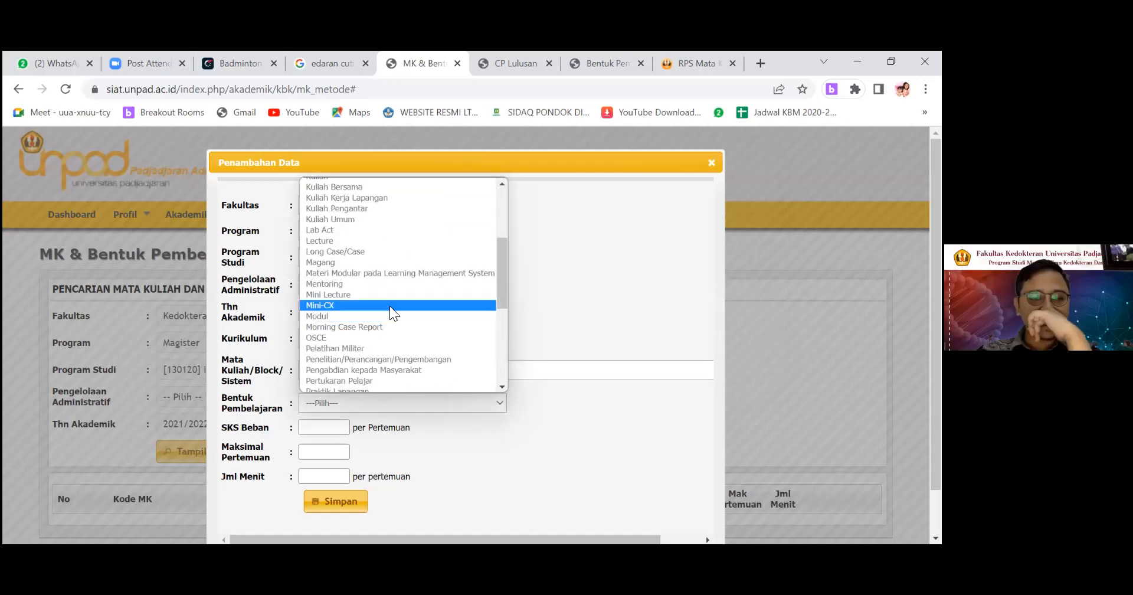
scroll(388, 305, "up", 3)
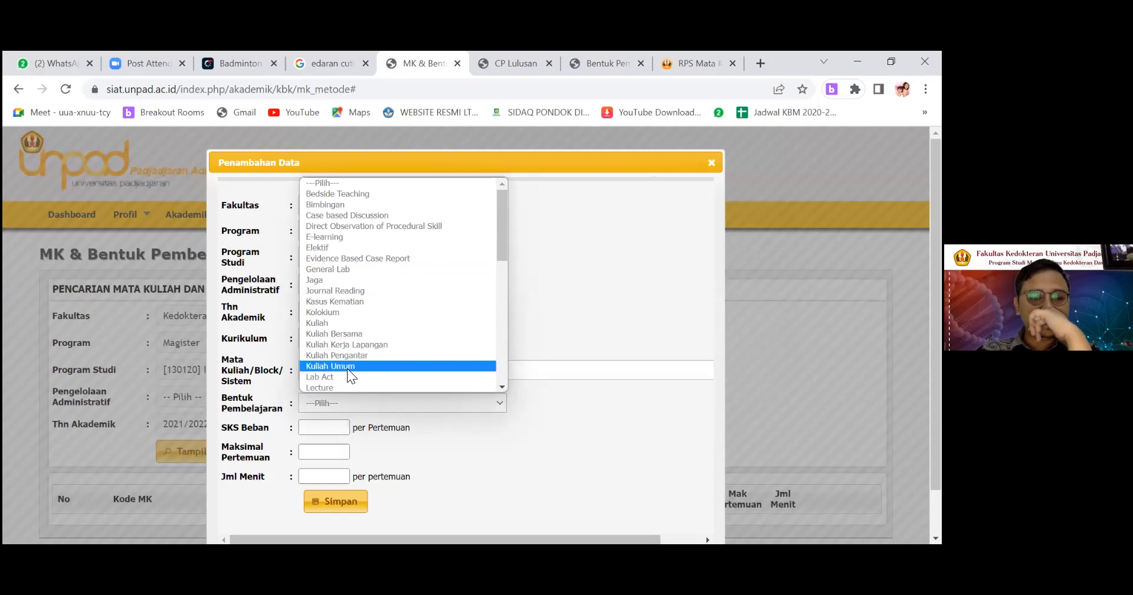
left_click(316, 324)
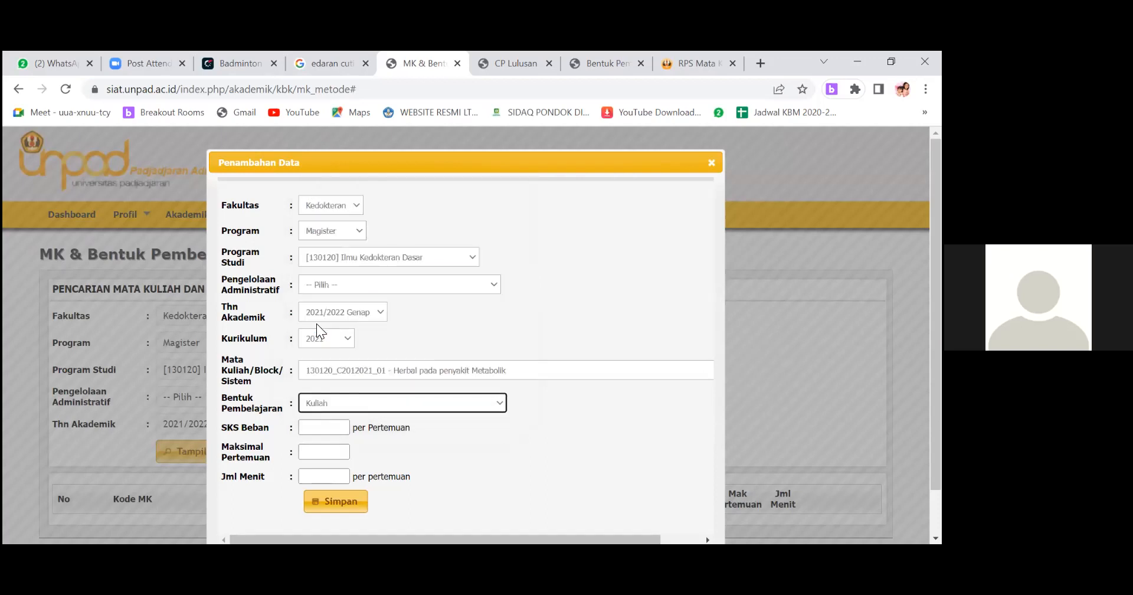
Set SKS Beban to 0.15, Maksimal Pertemuan to 6 and Jml Menit to 30, and save the Kuliah entry.
left_click(334, 428)
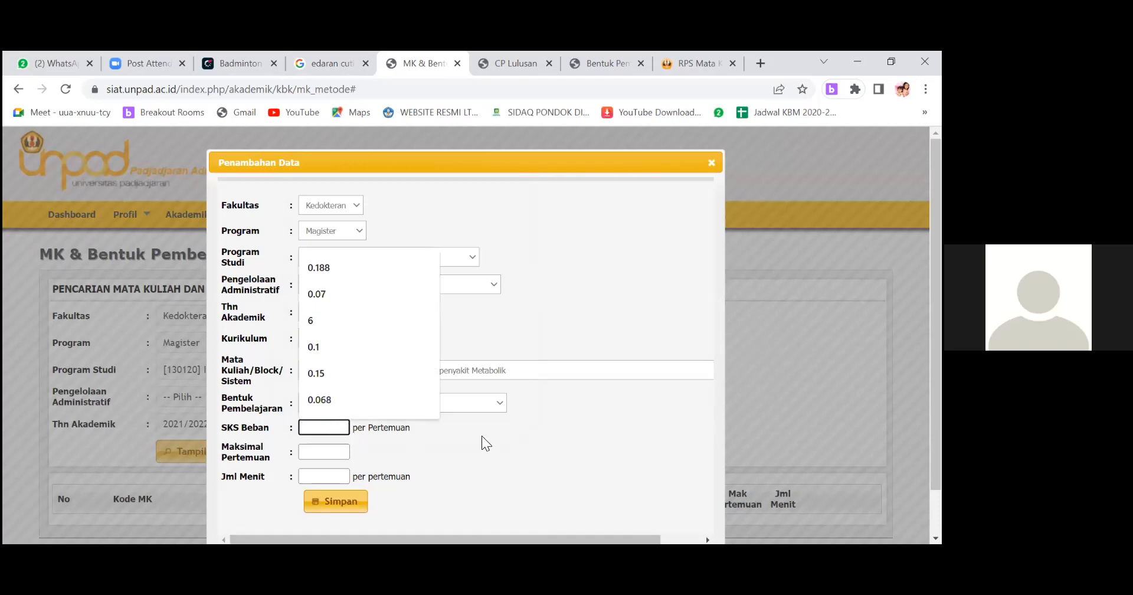
type("0.15")
left_click(340, 452)
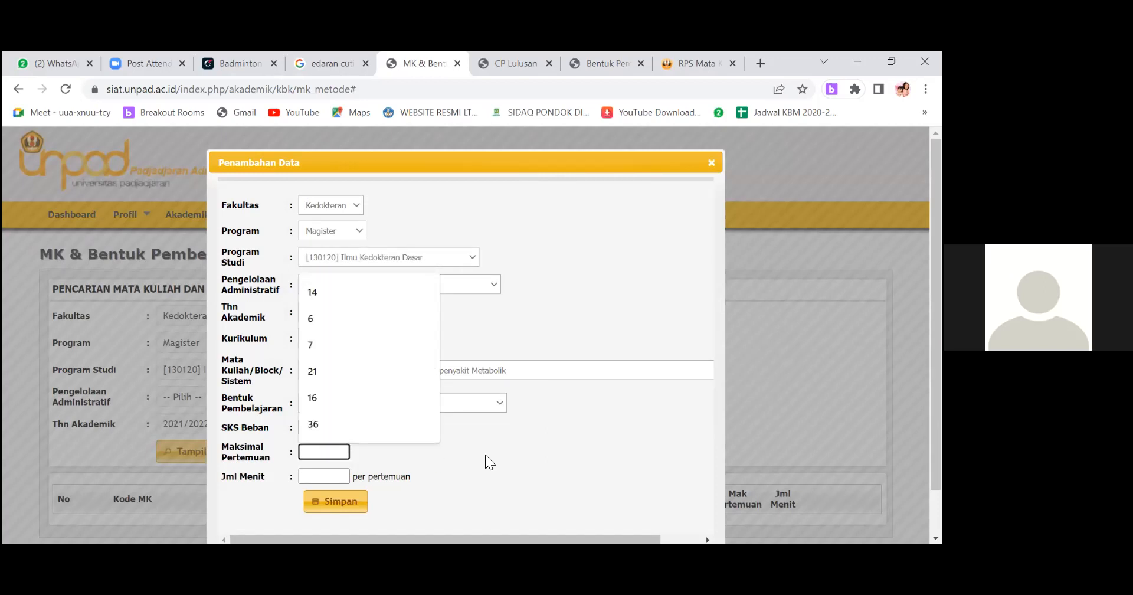
type("6")
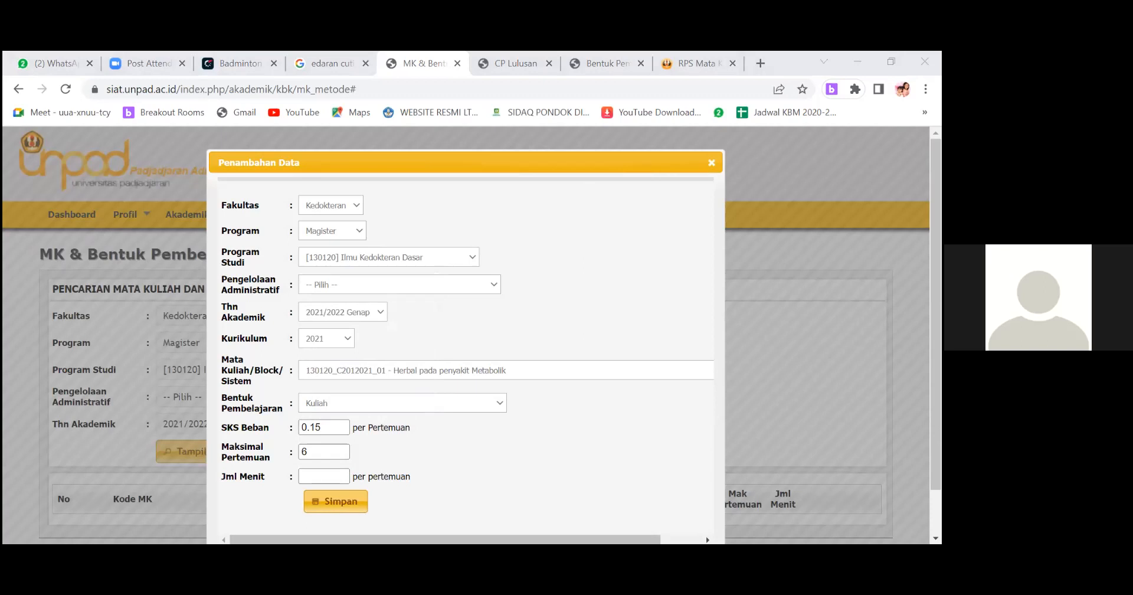
left_click(604, 388)
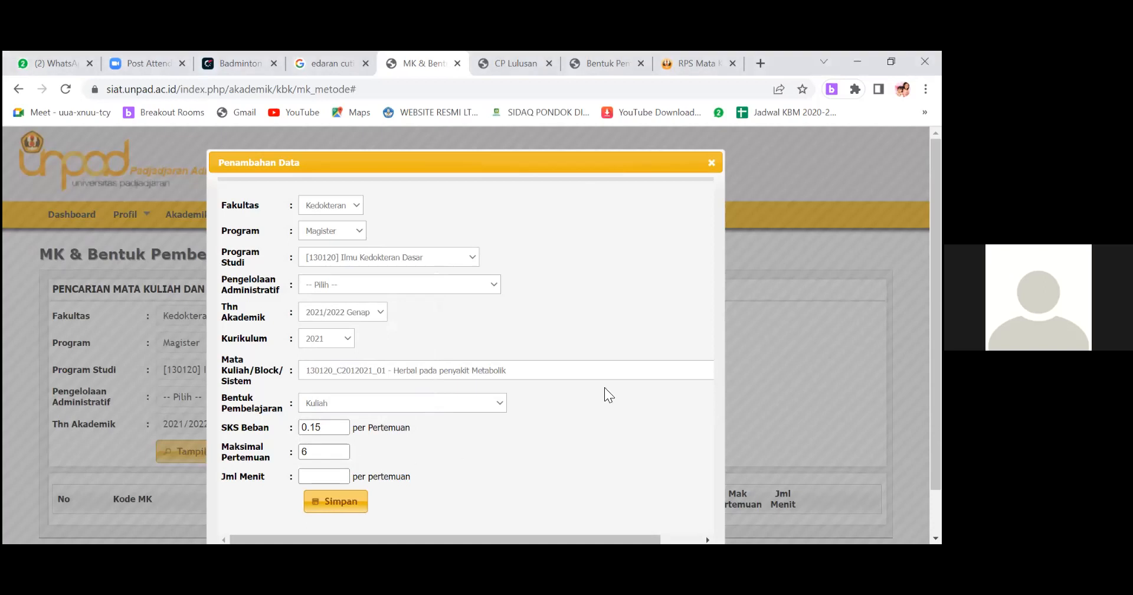
left_click(324, 479)
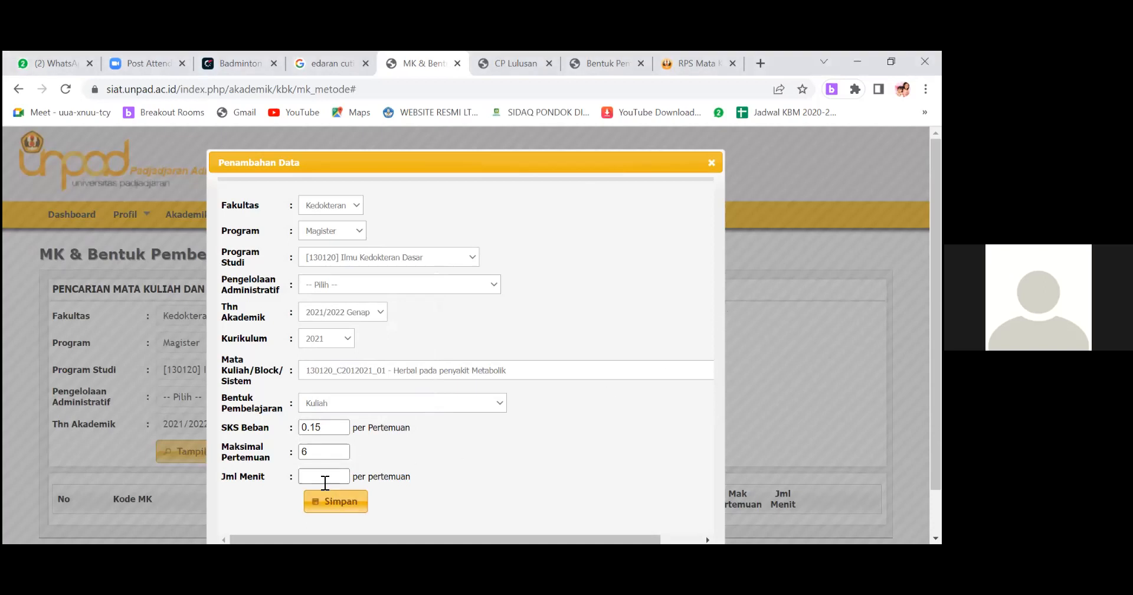
left_click(561, 452)
left_click(319, 476)
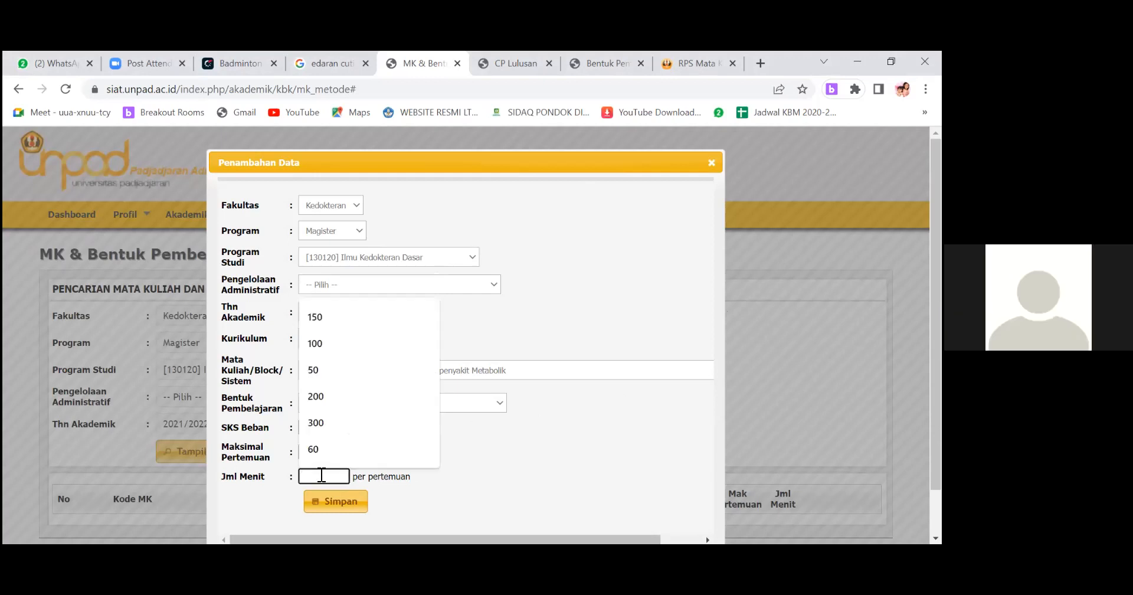
type("30")
left_click(343, 503)
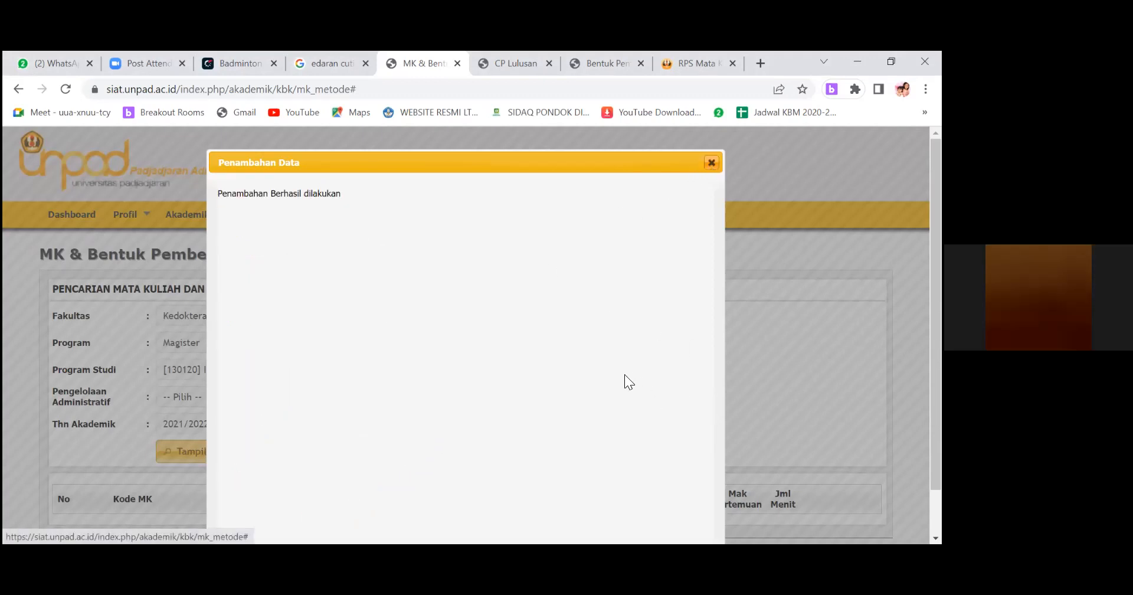
scroll(625, 375, "down", 2)
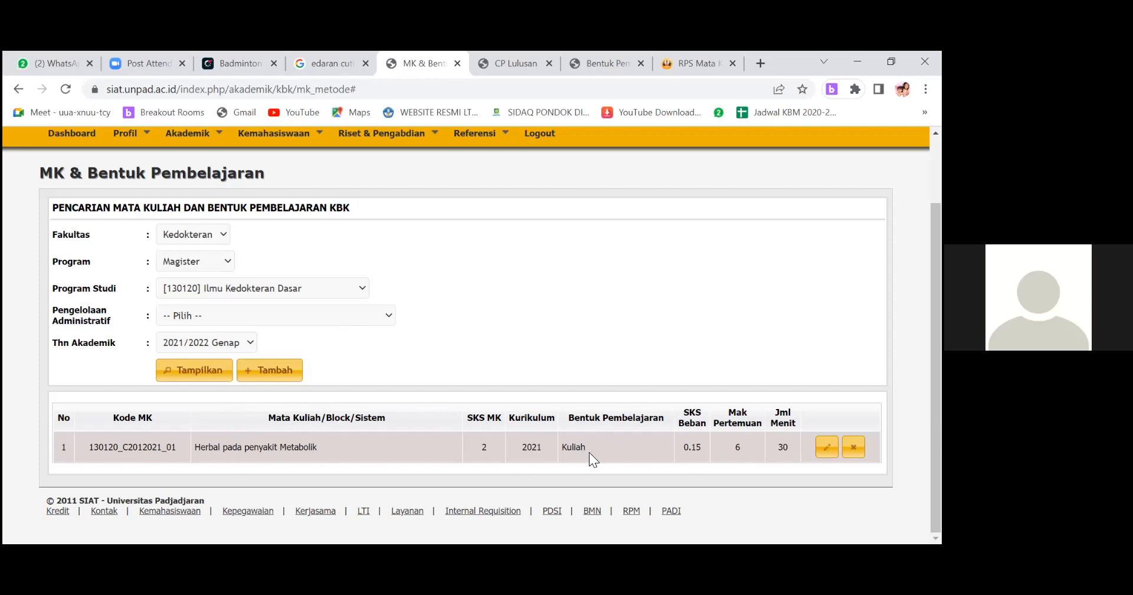
Start another learning-form entry with Thn Akademik 2021/2022 Genap and Kurikulum 2021.
left_click(272, 372)
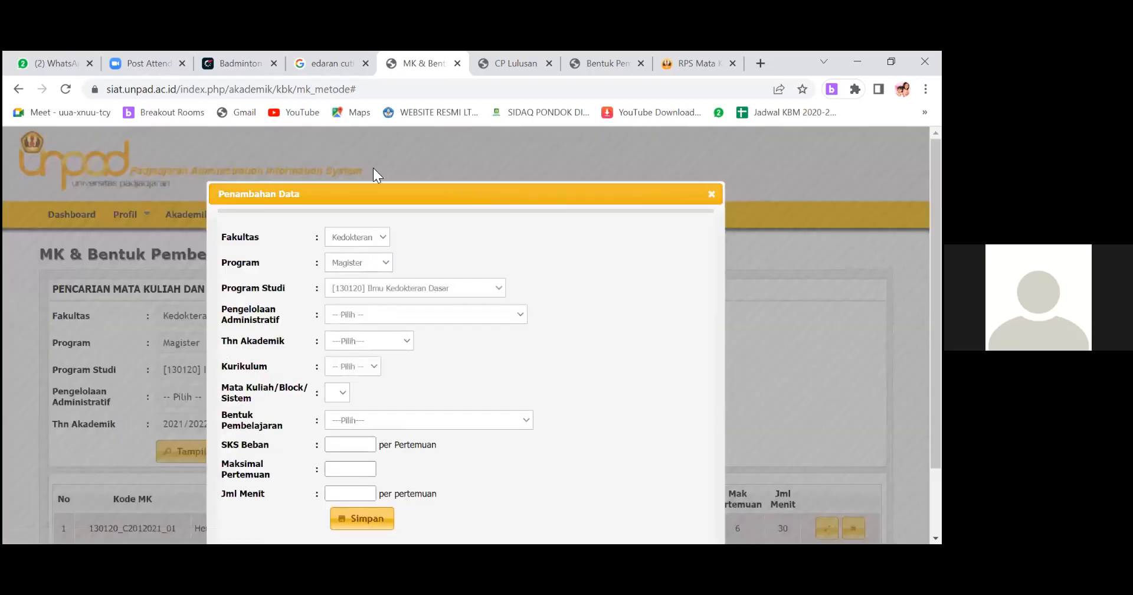
left_click(368, 341)
left_click(371, 129)
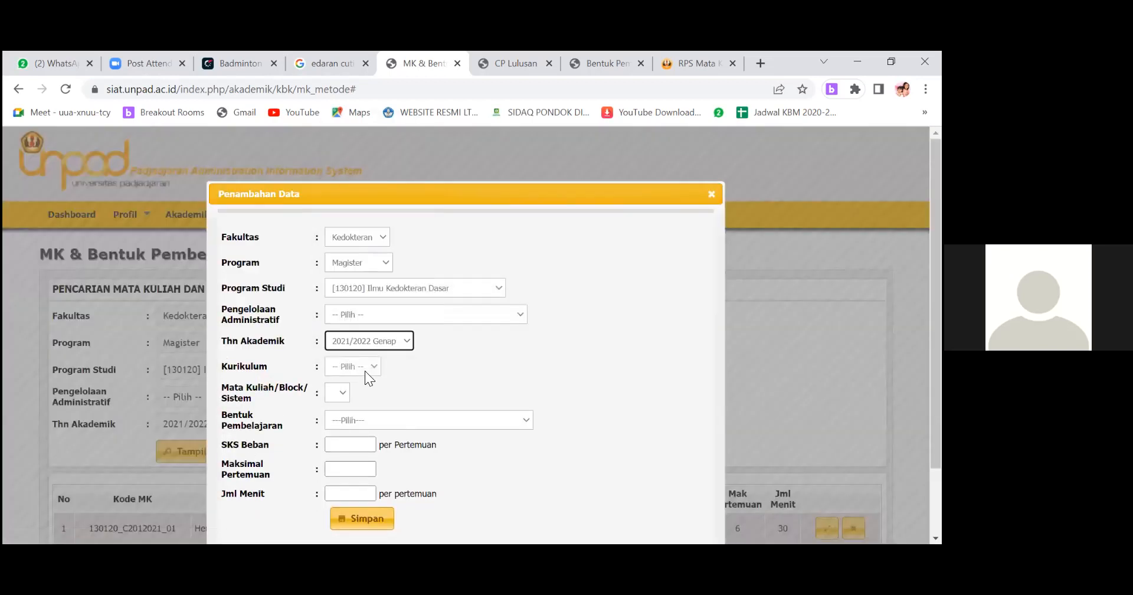
left_click(363, 368)
left_click(356, 394)
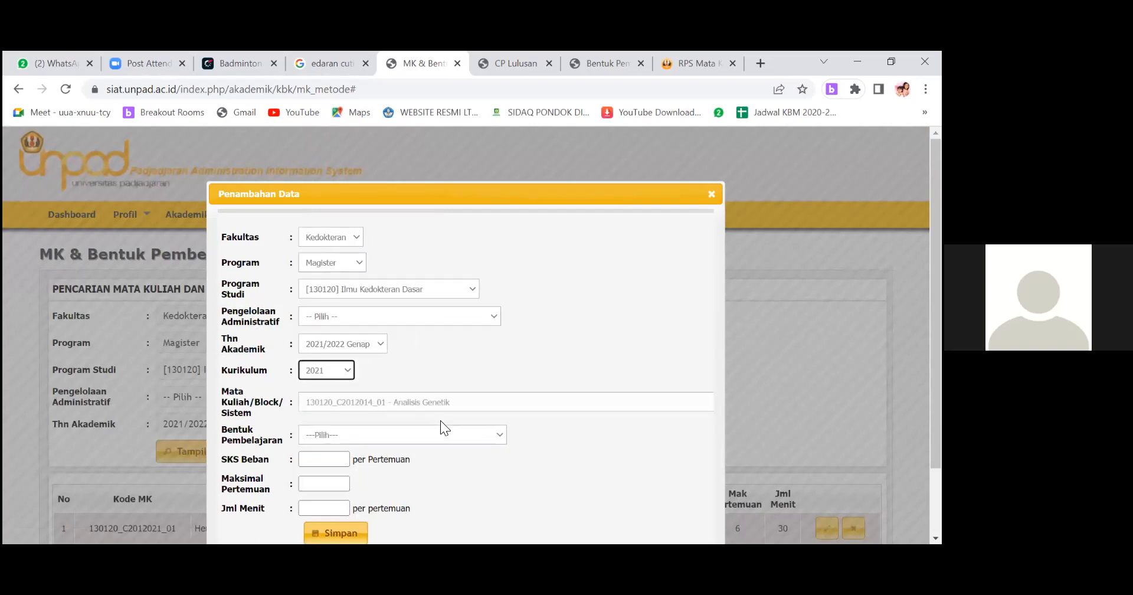
Choose the course Herbal pada penyakit Metabolik and the learning form Journal Reading for the second entry.
left_click(414, 402)
scroll(414, 328, "down", 6)
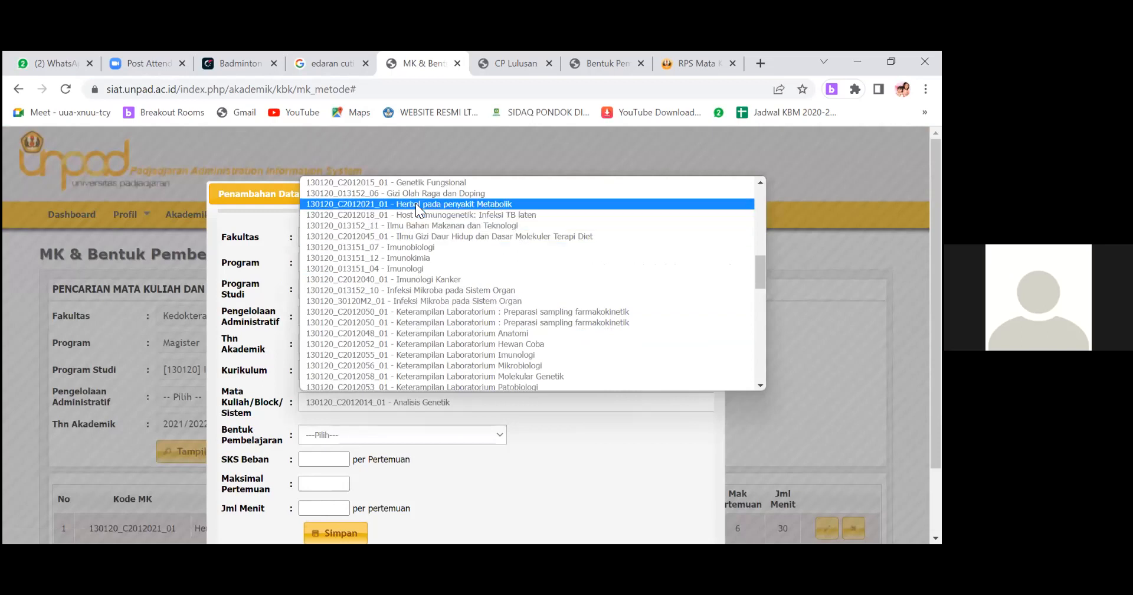
left_click(427, 426)
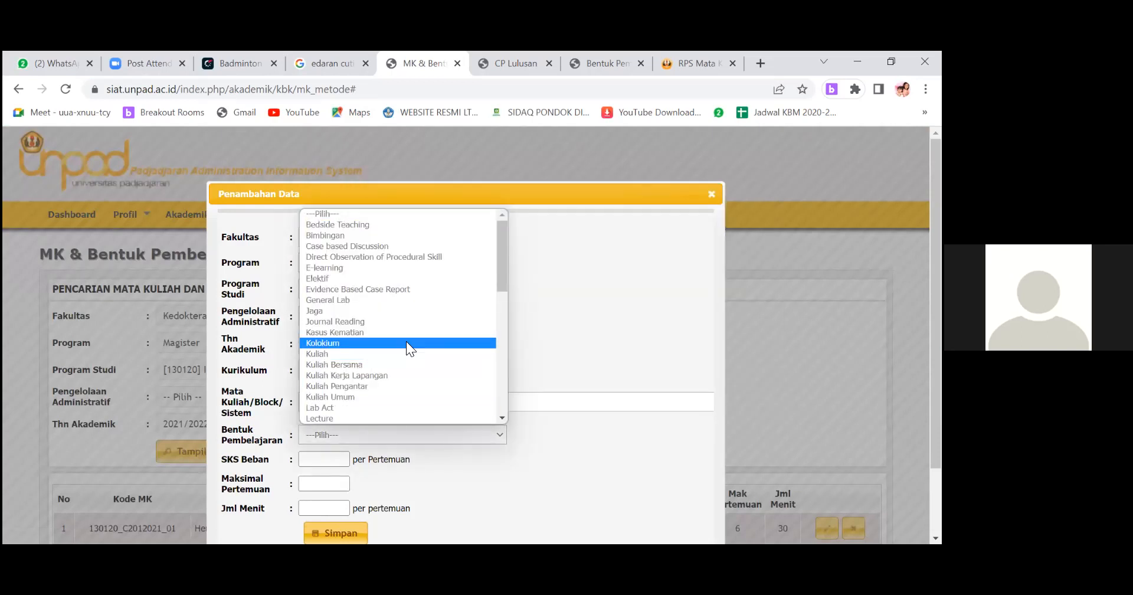
scroll(431, 458, "down", 2)
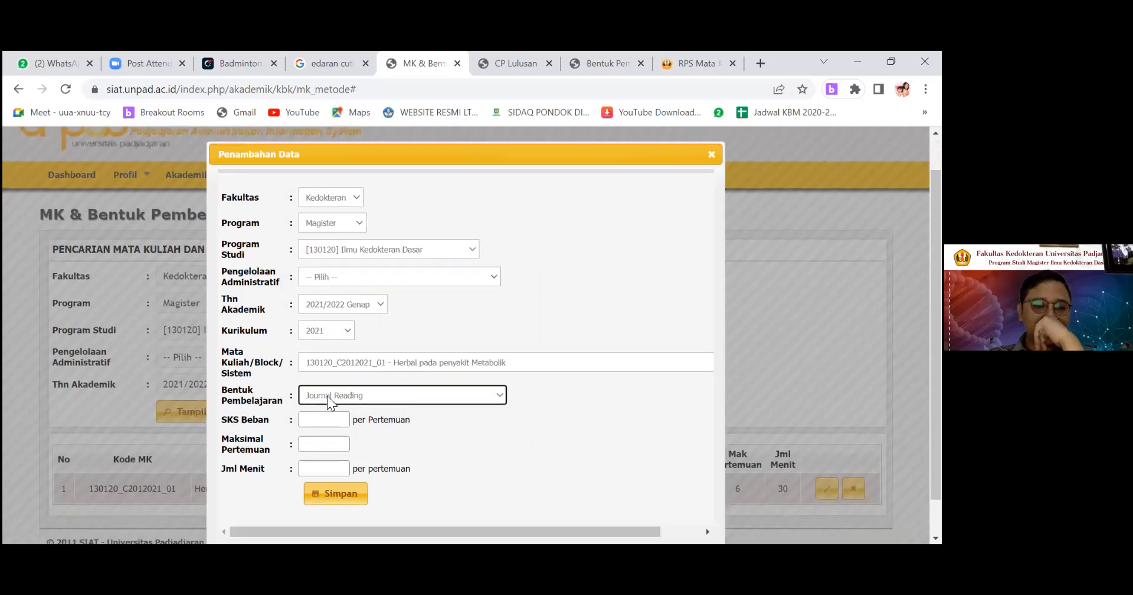
Set SKS Beban to 0.15, Maksimal Pertemuan to 7 and Jml Menit to 100, save the Journal Reading entry and close the form.
left_click(324, 385)
type("0.15")
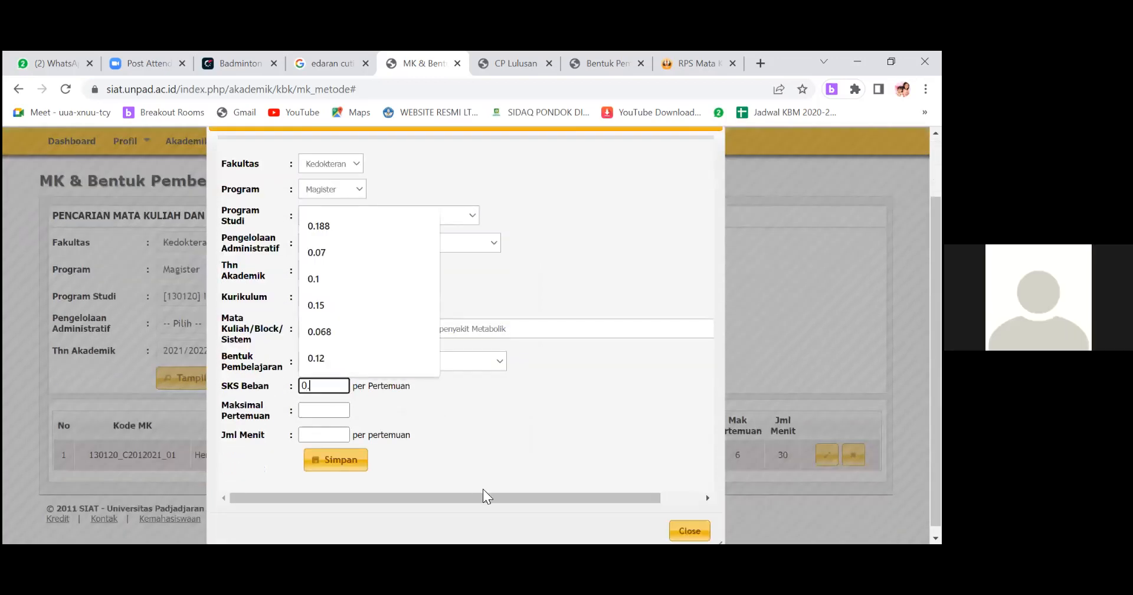
left_click(517, 454)
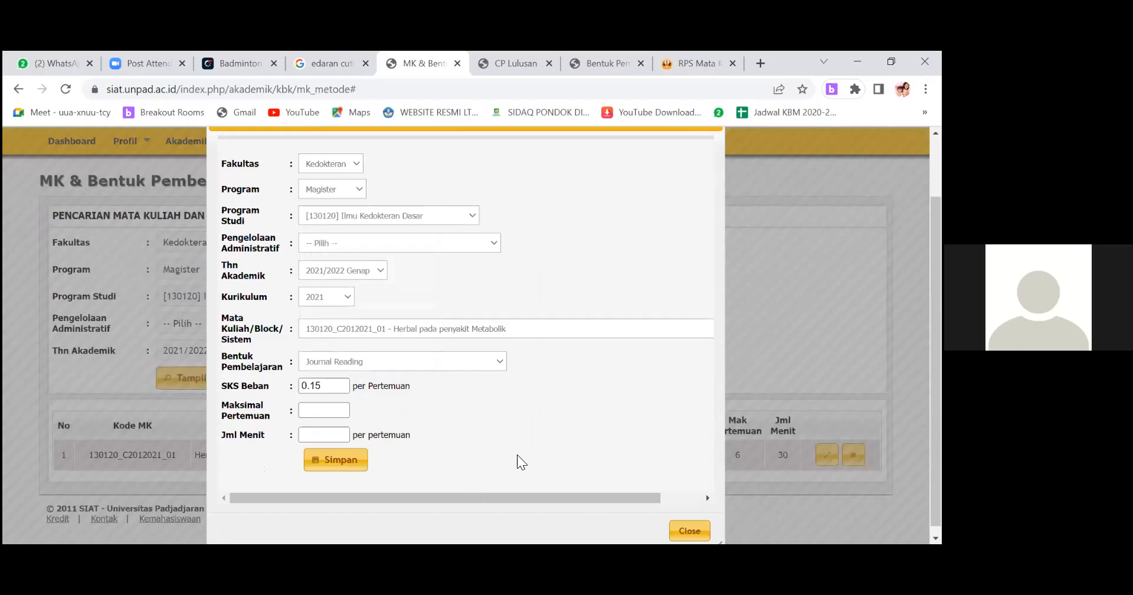
left_click(328, 413)
type("7")
left_click(328, 437)
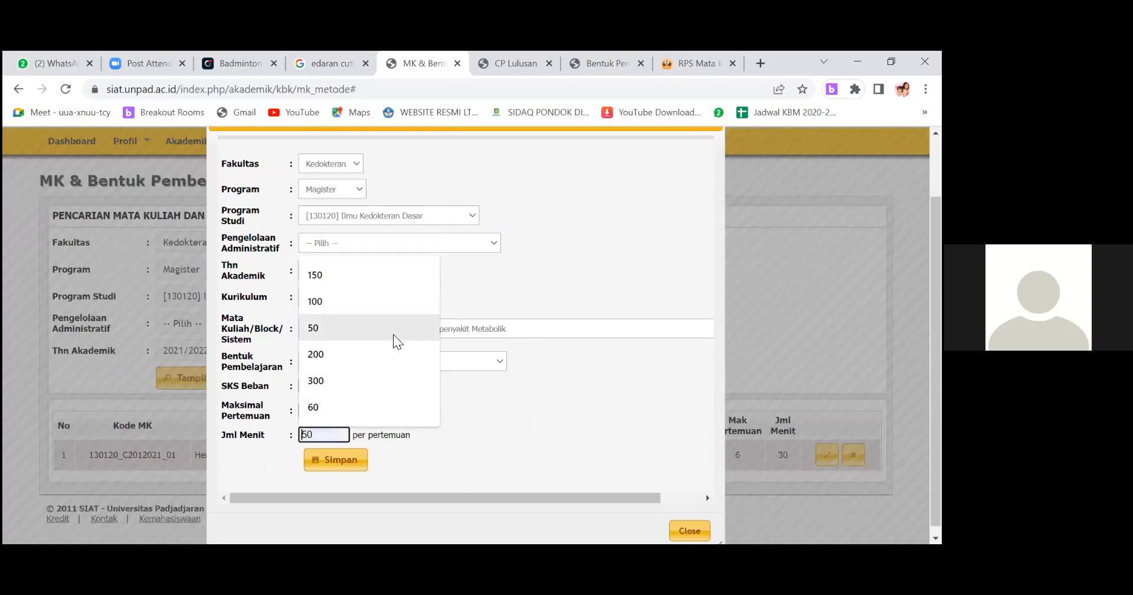
left_click(385, 302)
left_click(336, 460)
left_click(686, 529)
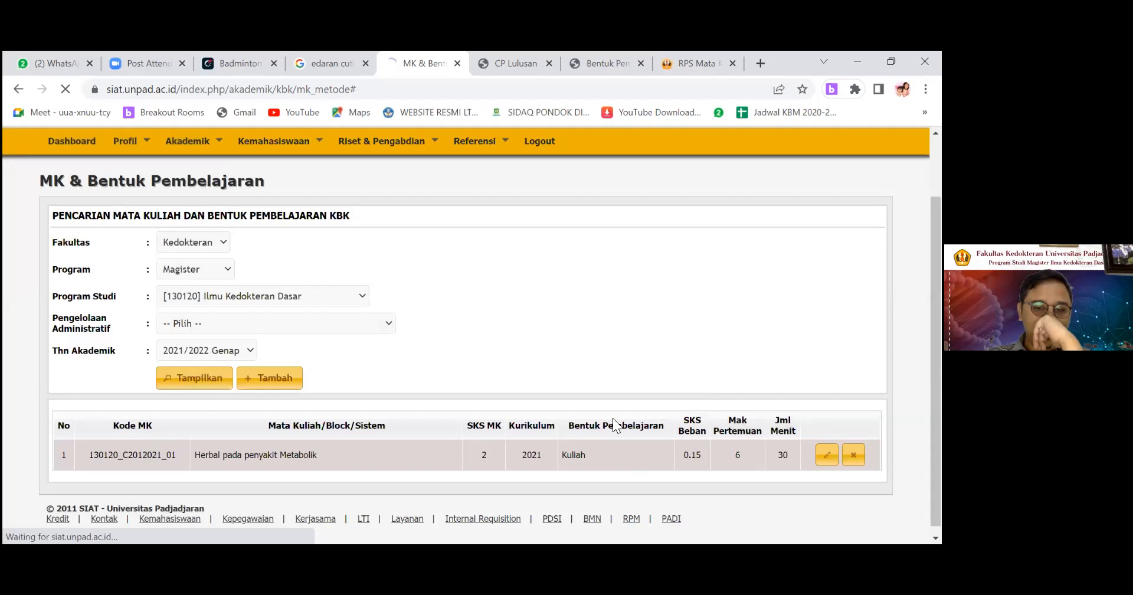
scroll(391, 458, "down", 1)
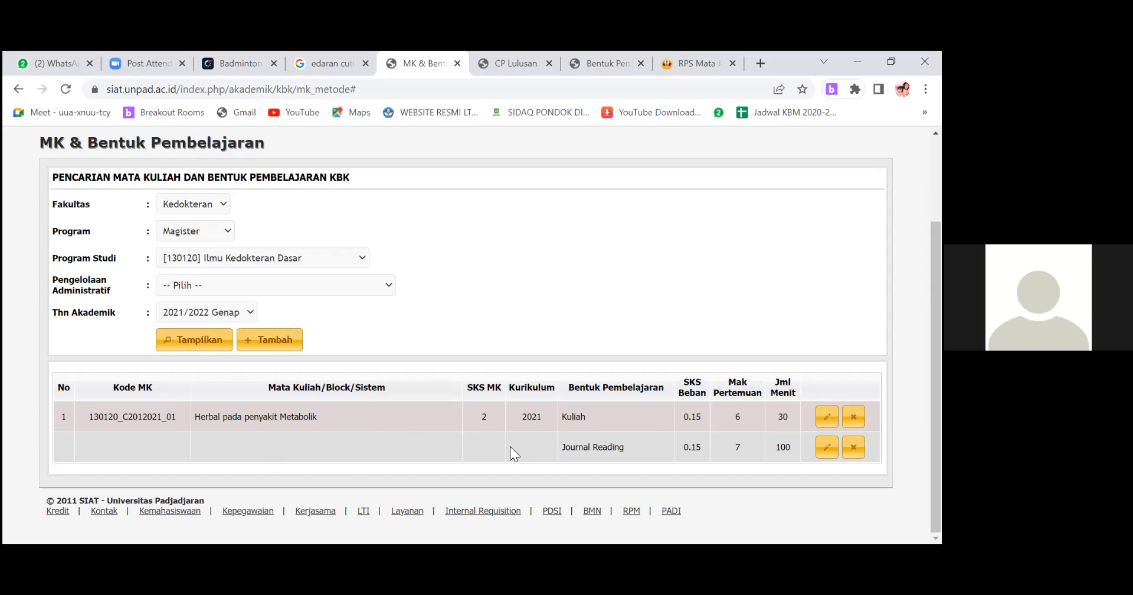
Open the Jadwal Mata Kuliah KBK page and list the schedule for Thn Akademik 2021/2022 Genap.
scroll(510, 446, "up", 2)
left_click(209, 218)
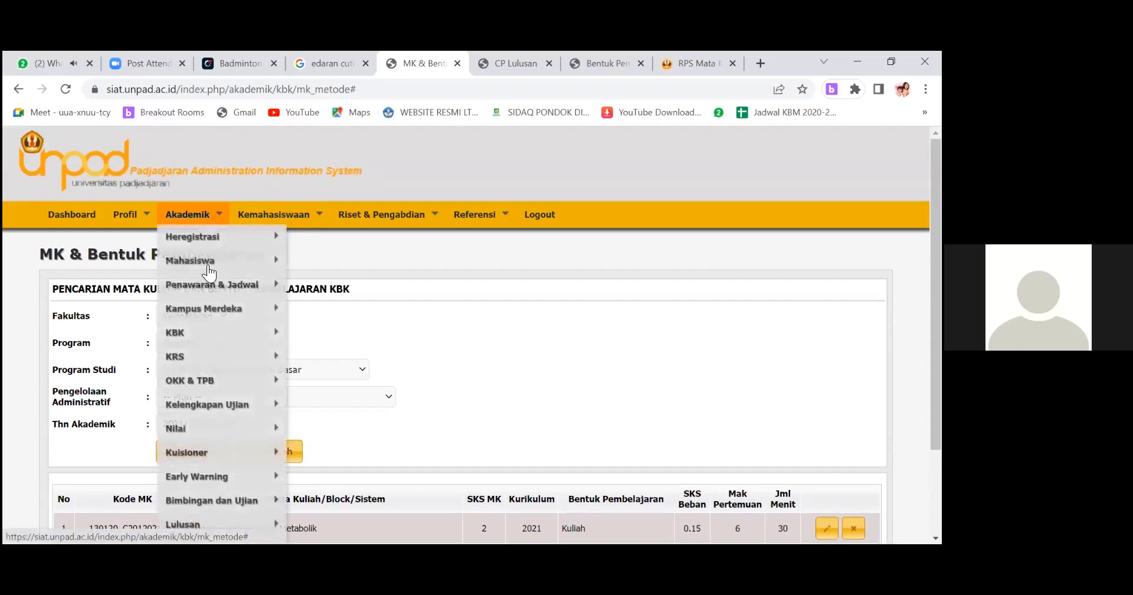
mouse_move(236, 334)
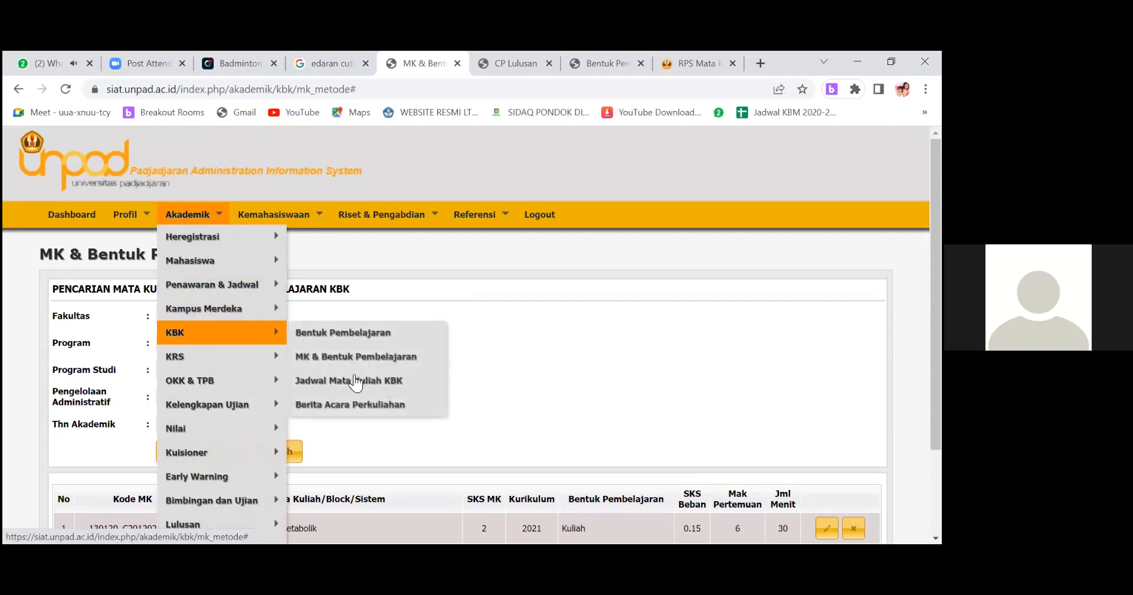
left_click(354, 383)
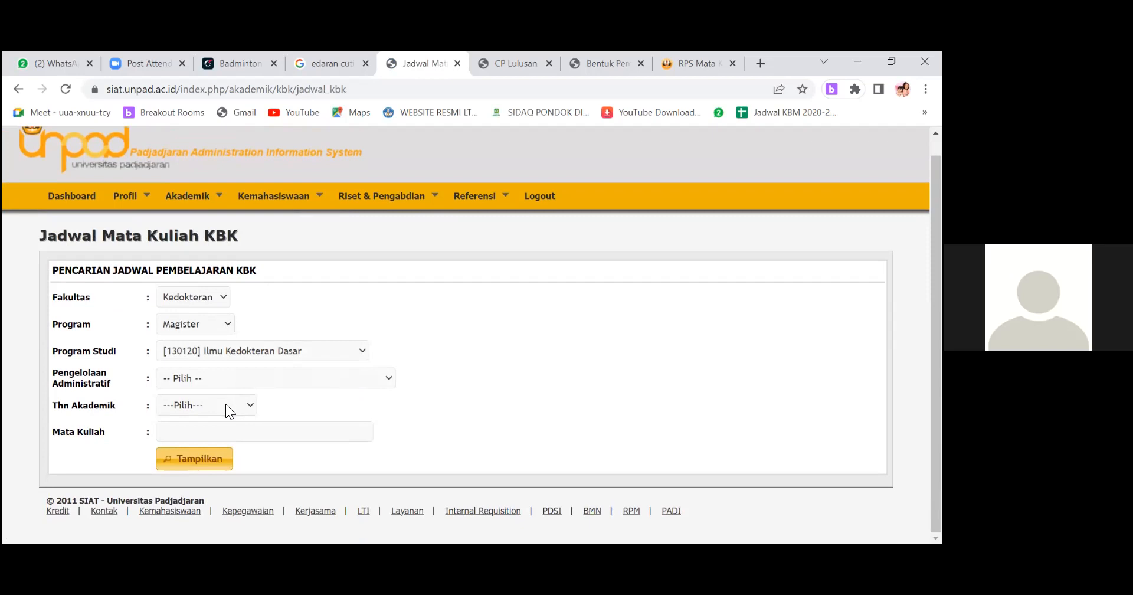
left_click(225, 404)
left_click(219, 168)
left_click(213, 460)
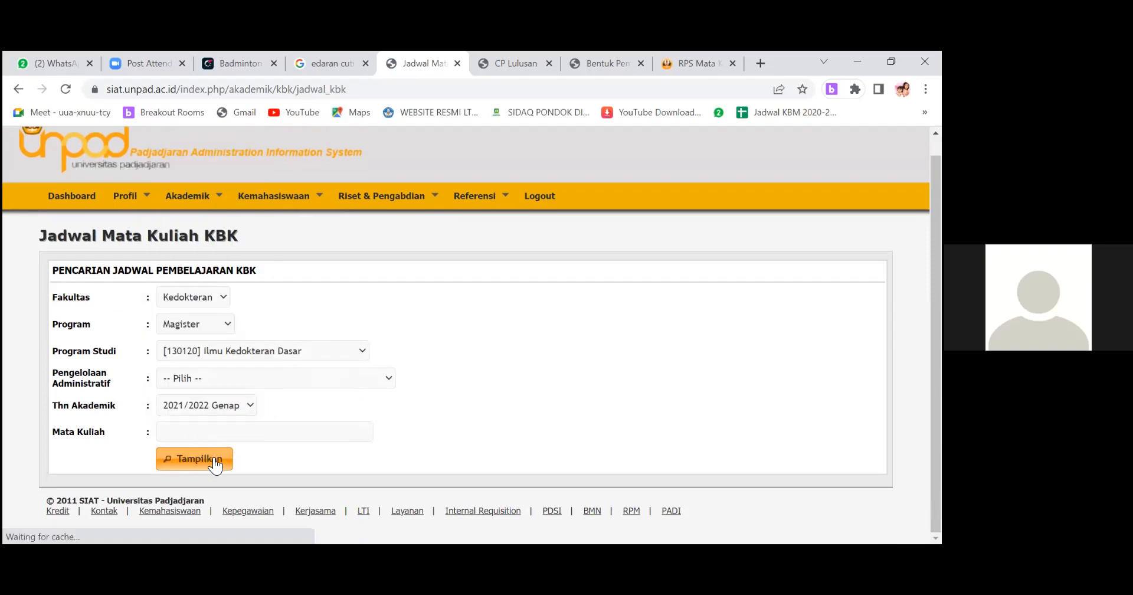
scroll(487, 345, "down", 2)
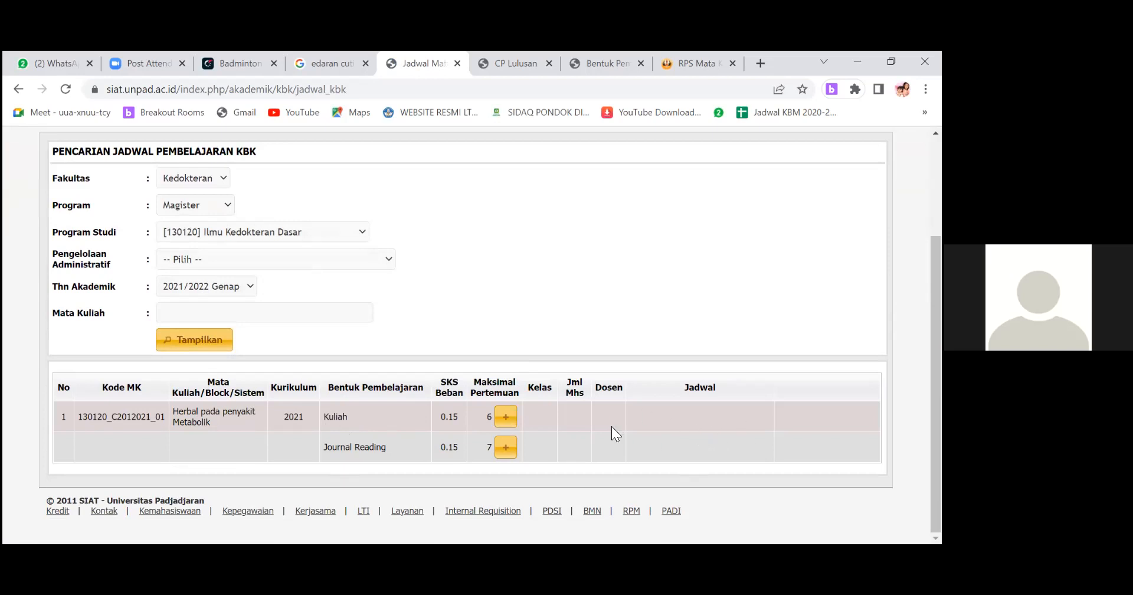
Start a class entry for the Kuliah form of Herbal pada penyakit Metabolik and choose Kelas A.
left_click(506, 417)
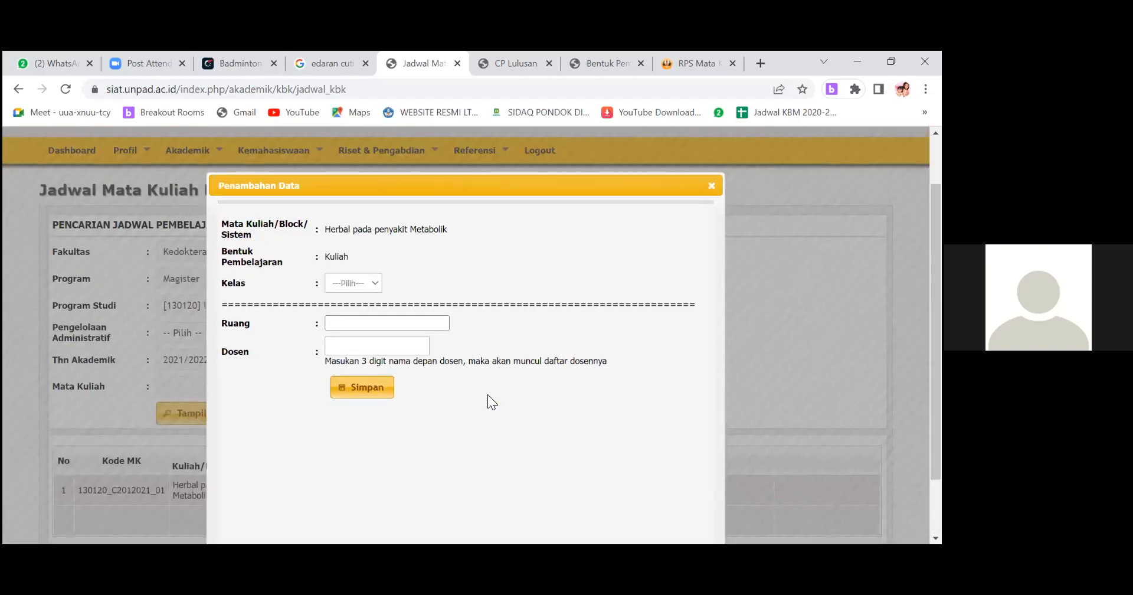
left_click(378, 283)
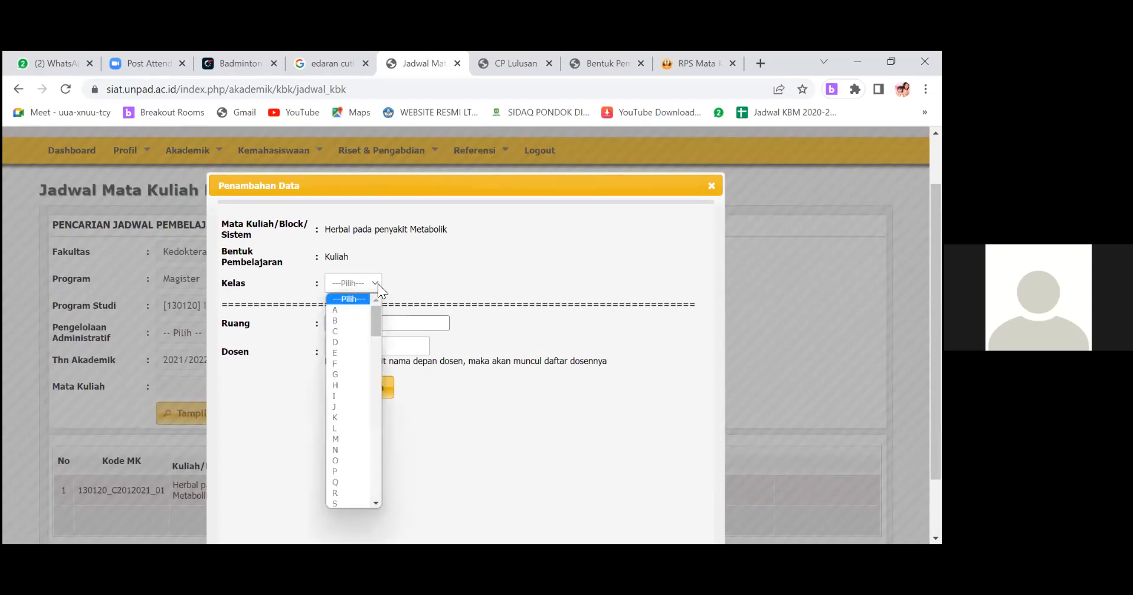
mouse_move(375, 319)
left_mouse_down()
mouse_move(371, 497)
mouse_move(374, 307)
left_mouse_up()
left_click(353, 311)
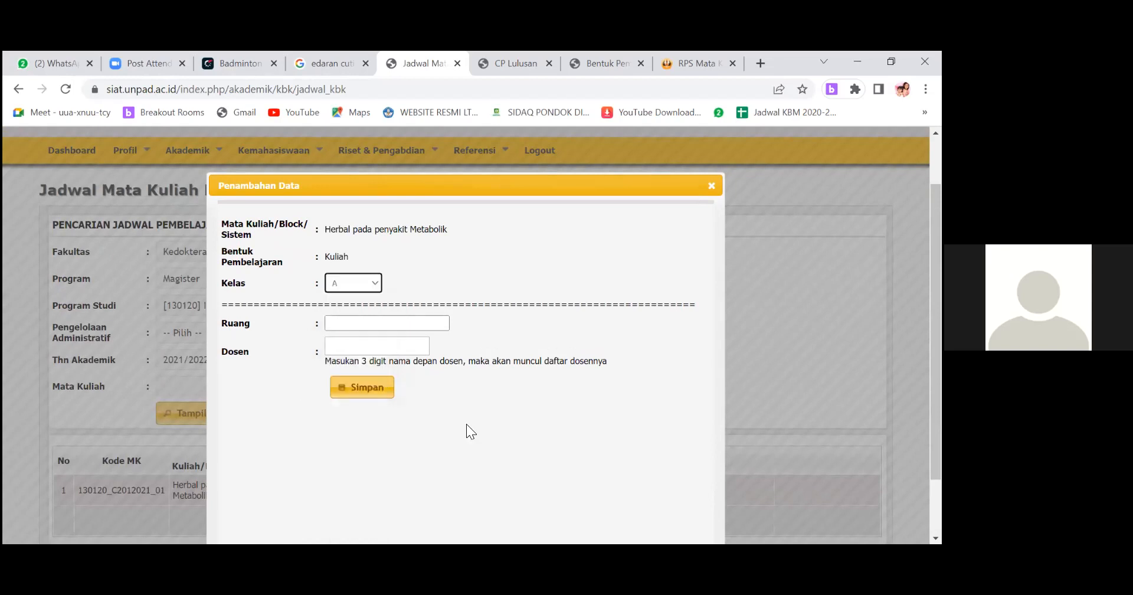
left_click(363, 326)
left_click(363, 324)
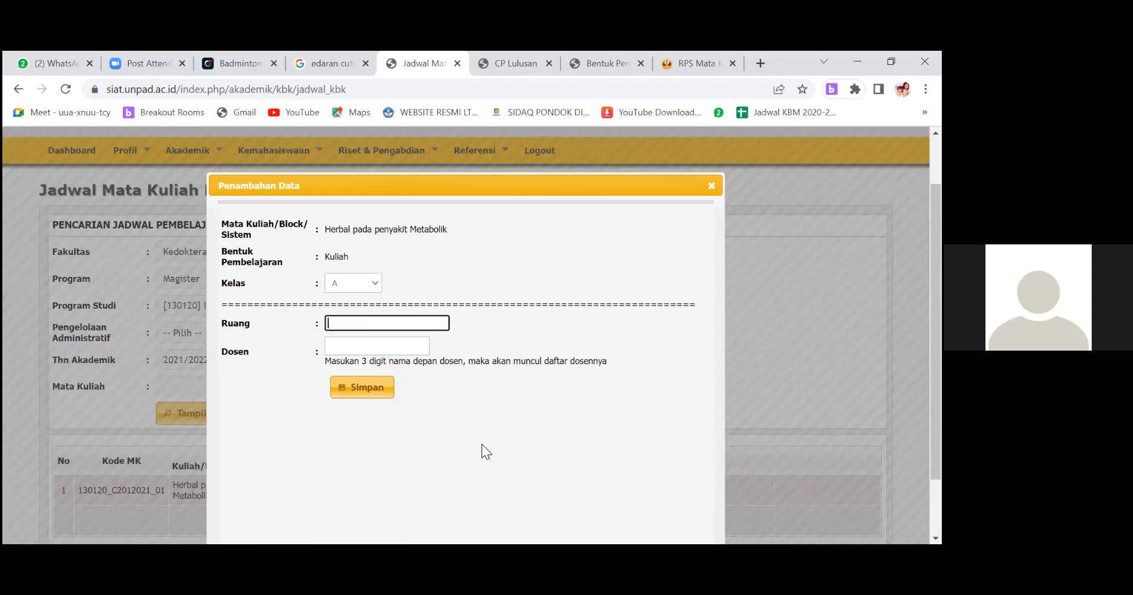
type("13")
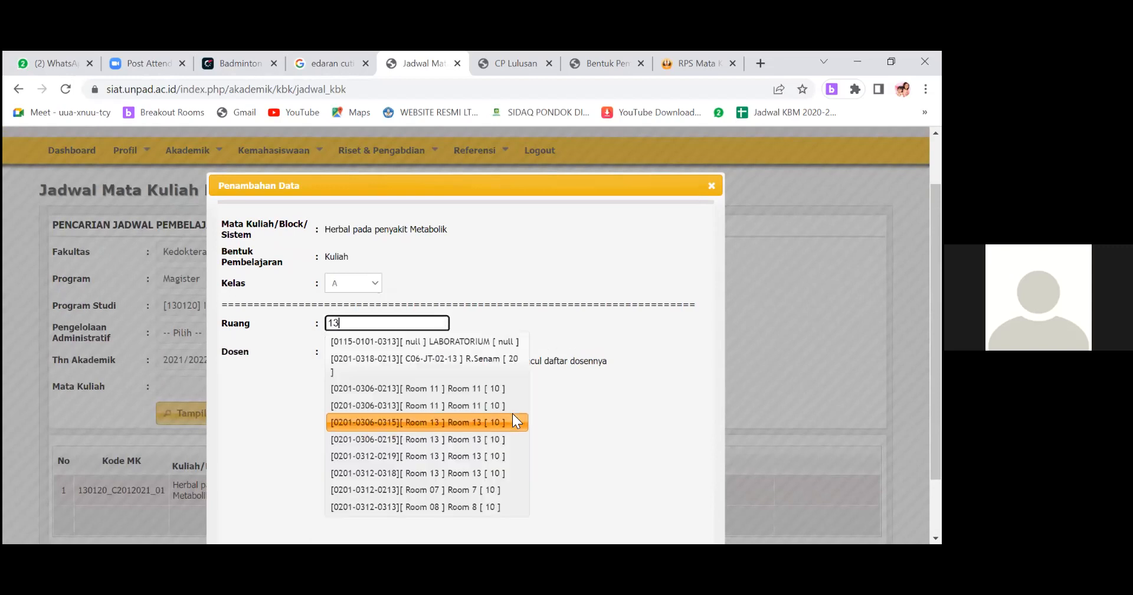
scroll(488, 384, "down", 2)
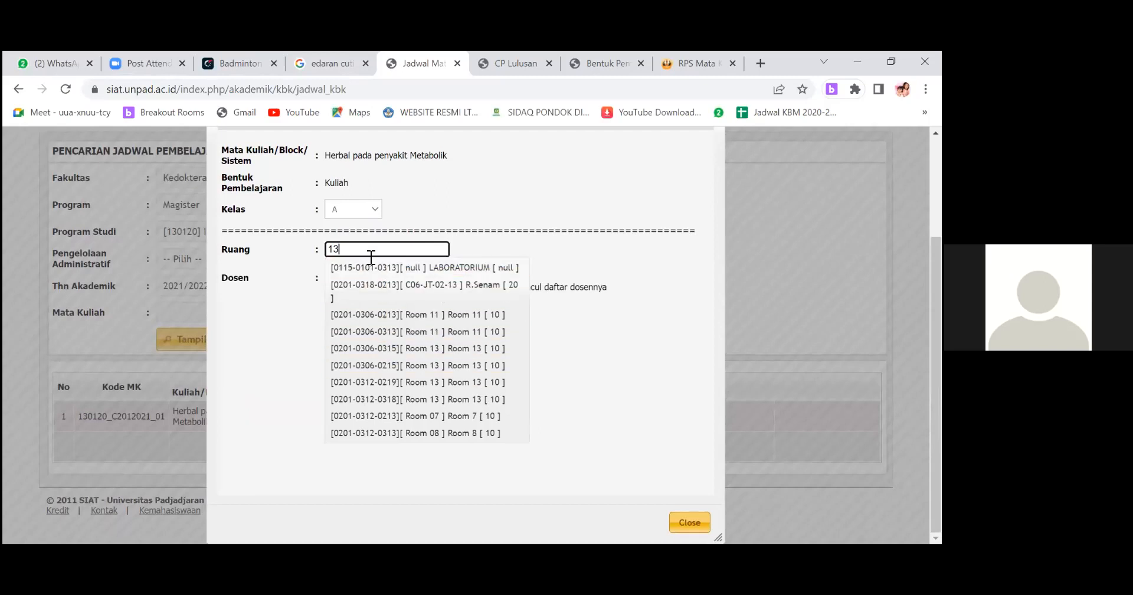
key("BackSpace")
type("1")
key("BackSpace")
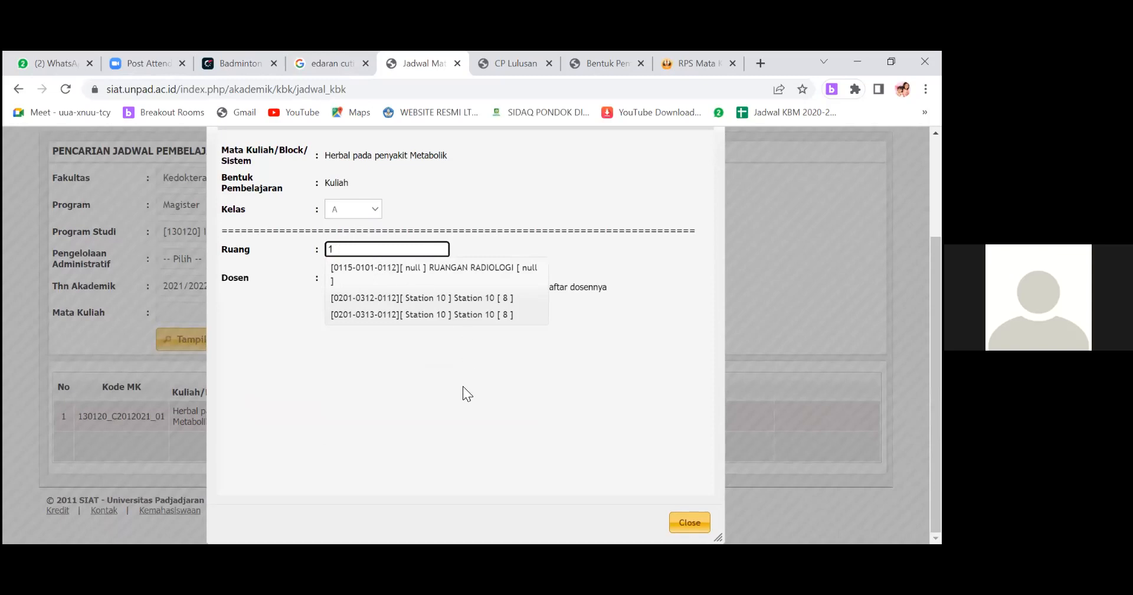
type("2")
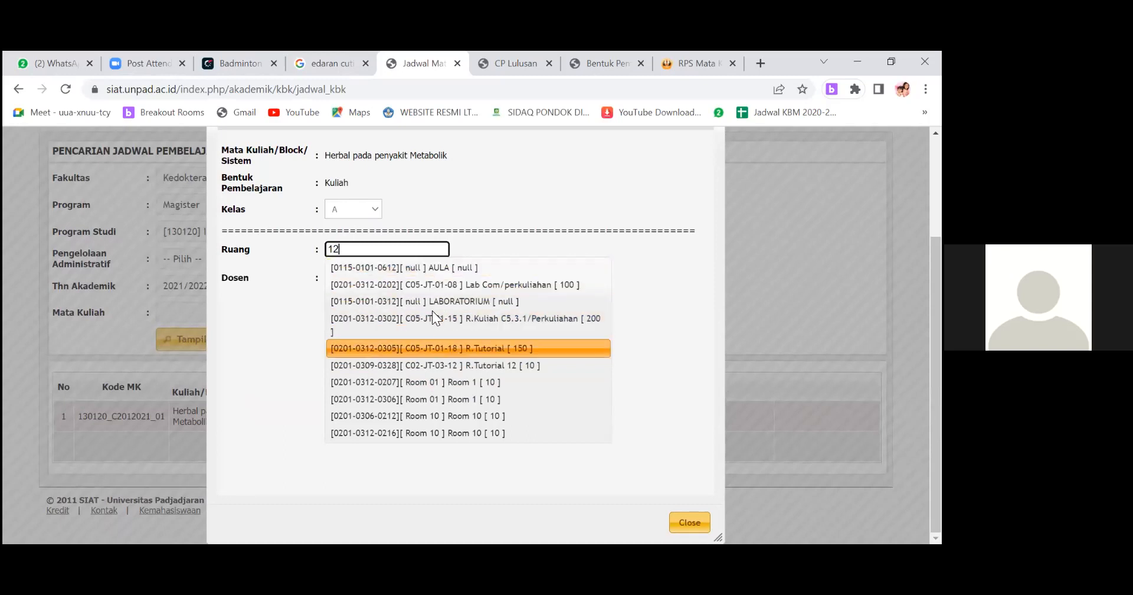
left_click(438, 384)
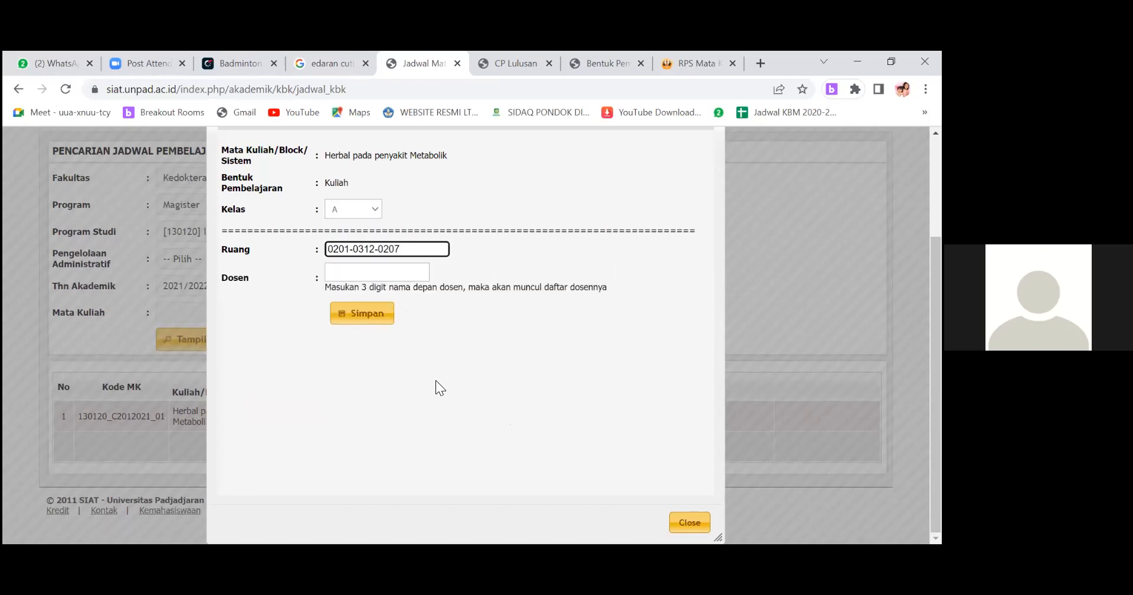
Look up the lecturer by name, add them as Dosen, save the class entry and close the form.
key("Tab")
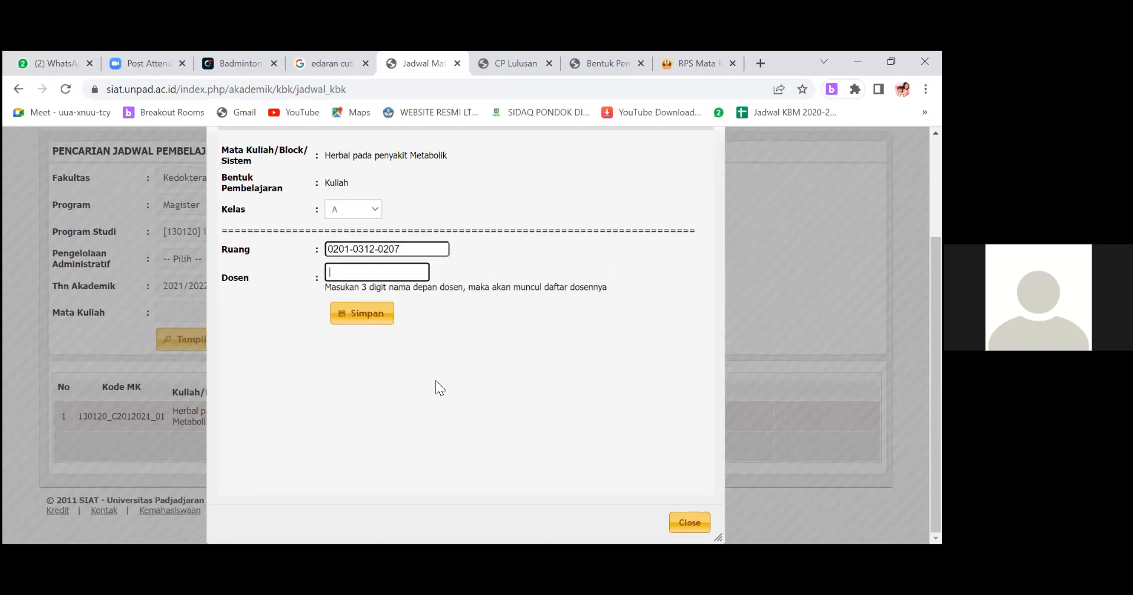
type("mas r")
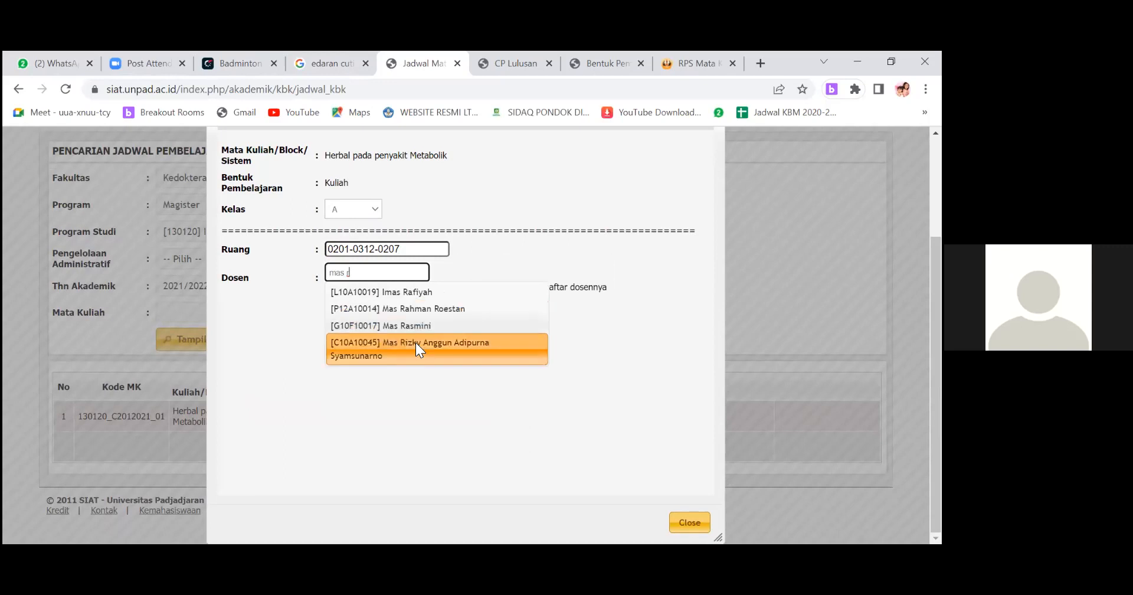
left_click(415, 345)
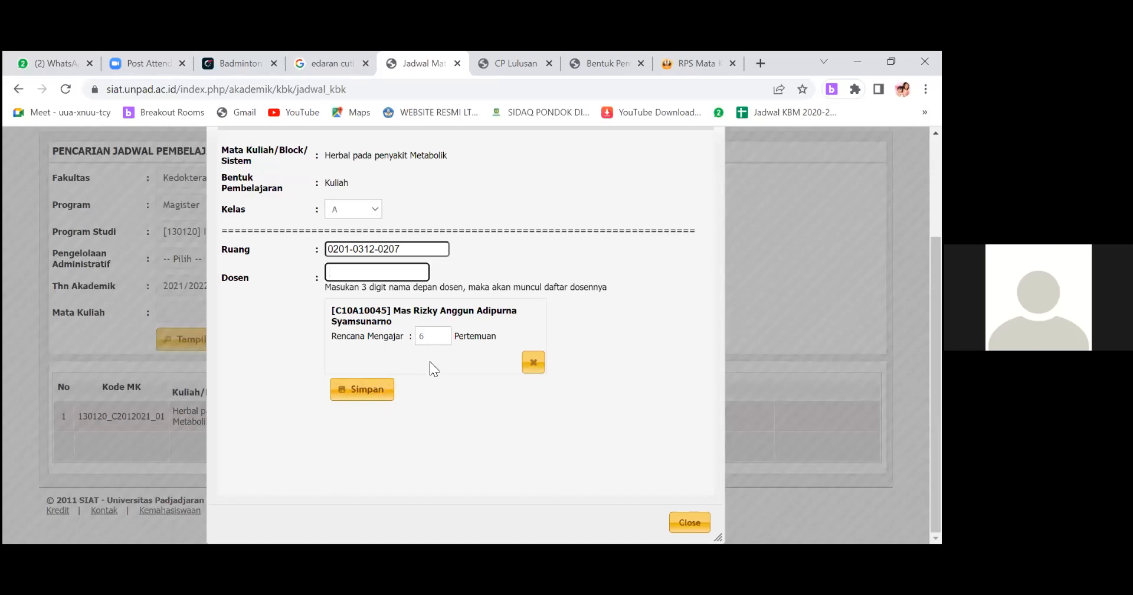
left_click(372, 390)
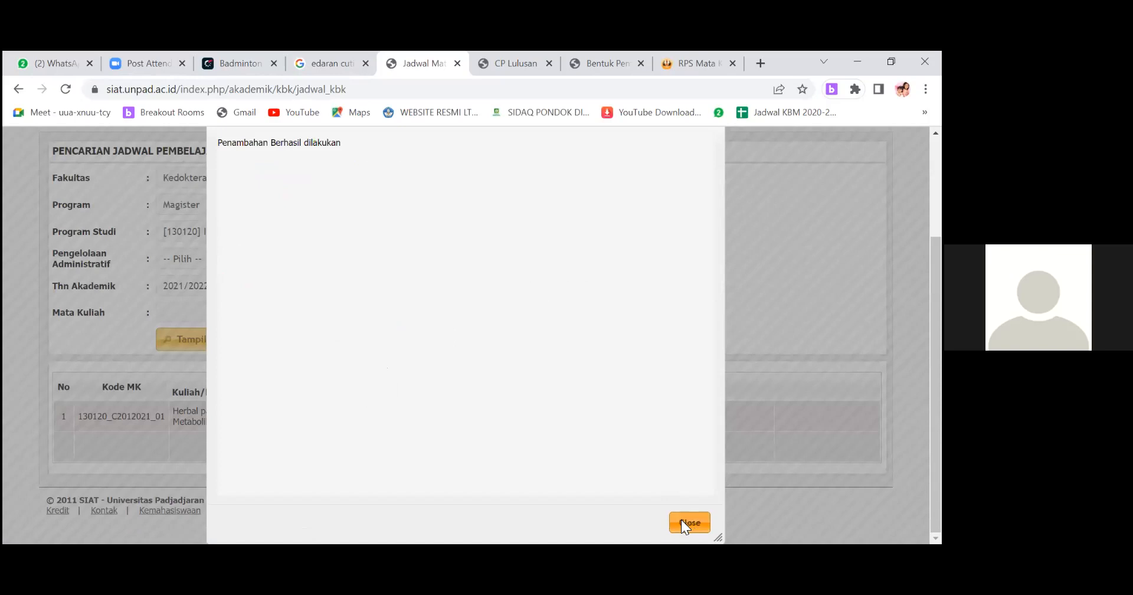
left_click(685, 522)
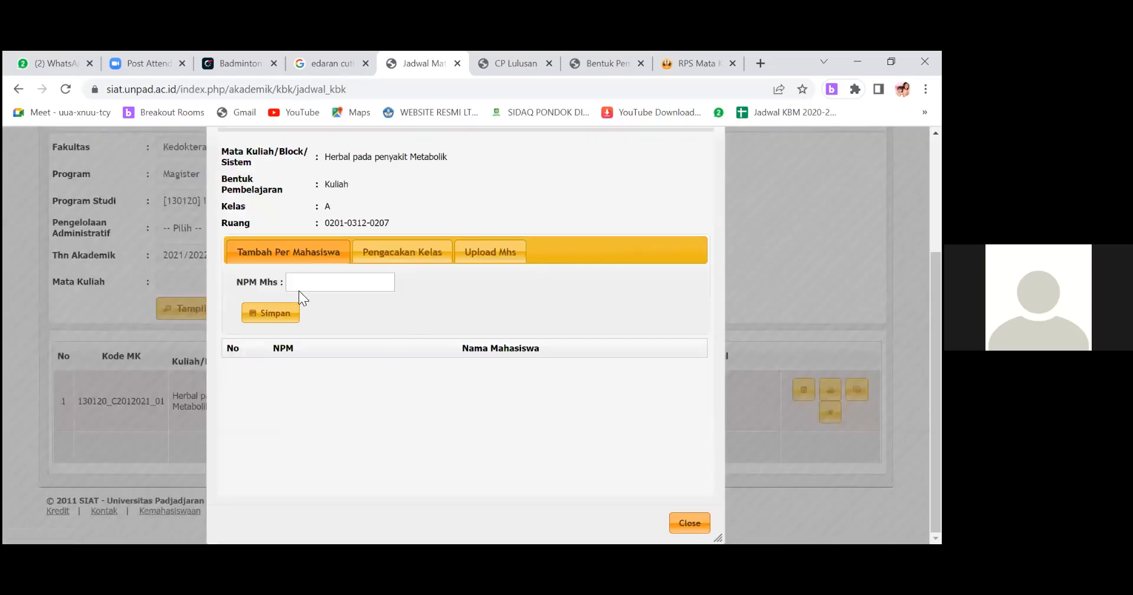
Distribute students into Kuliah class A with Pengacakan Kelas, then close the form and refresh the schedule list.
left_click(406, 255)
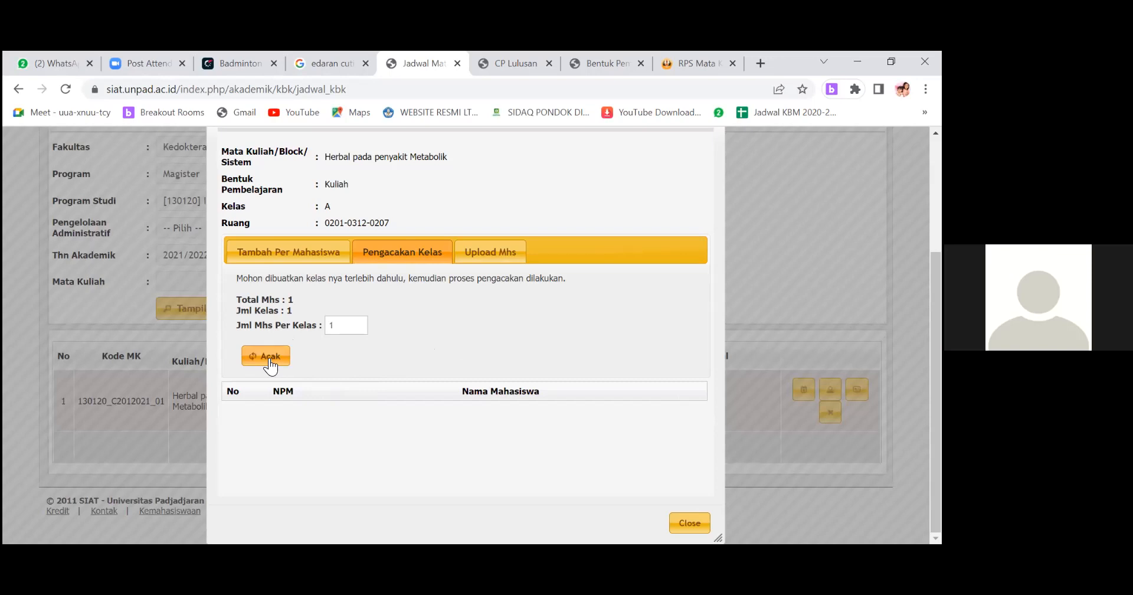
left_click(291, 260)
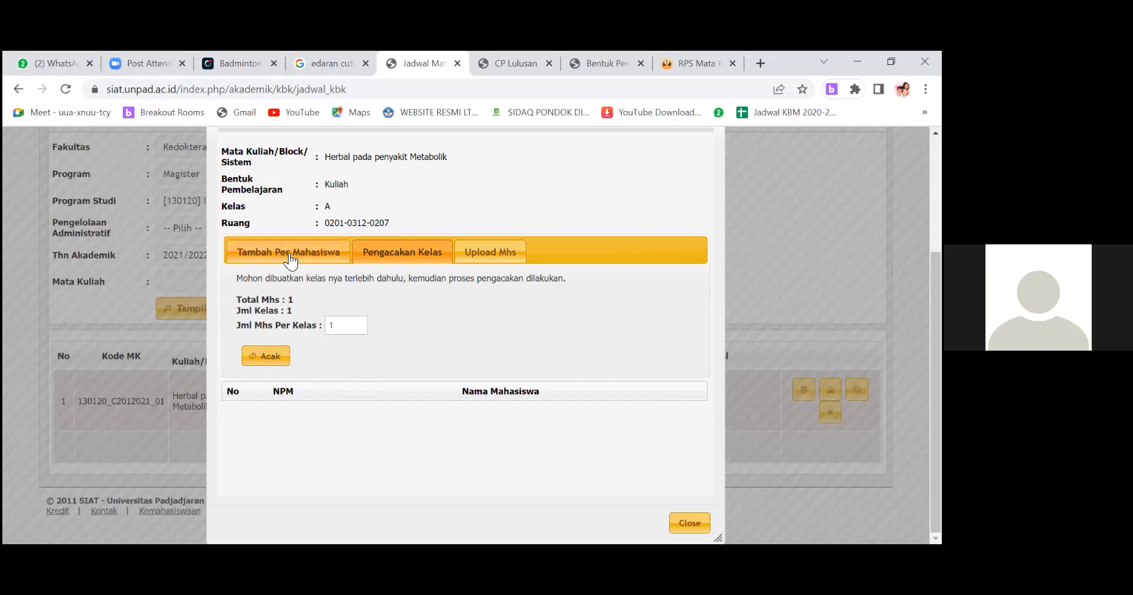
left_click(387, 260)
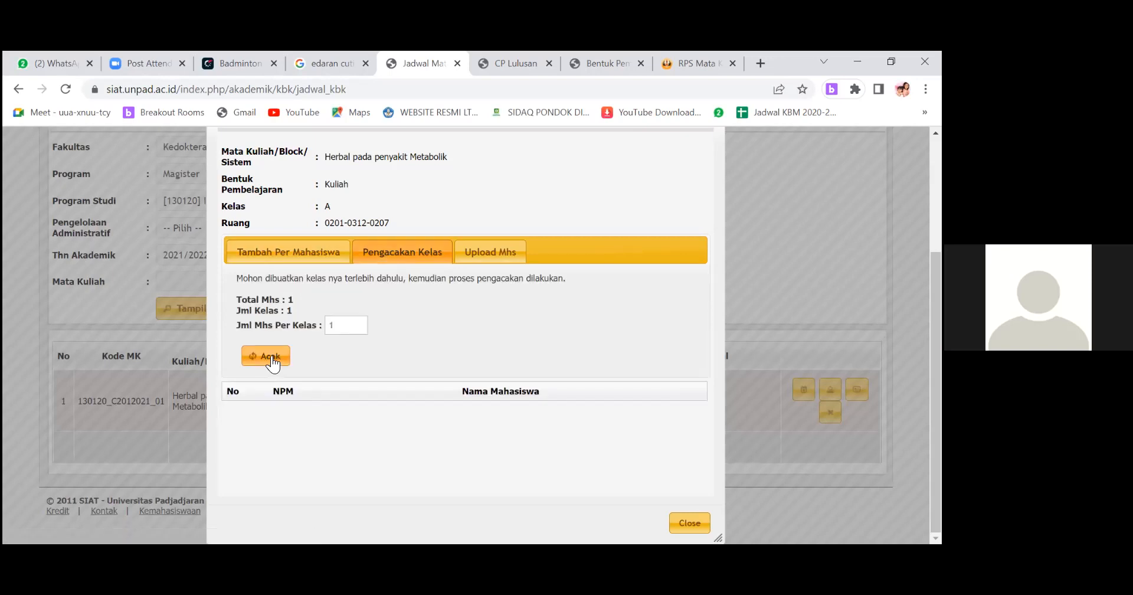
left_click(269, 355)
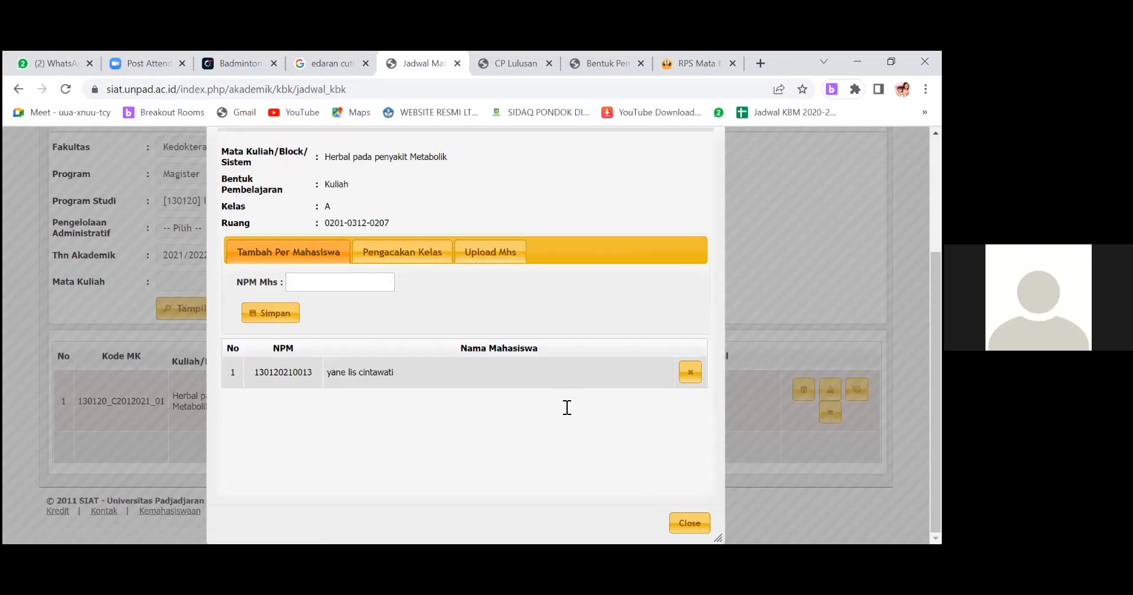
key("Escape")
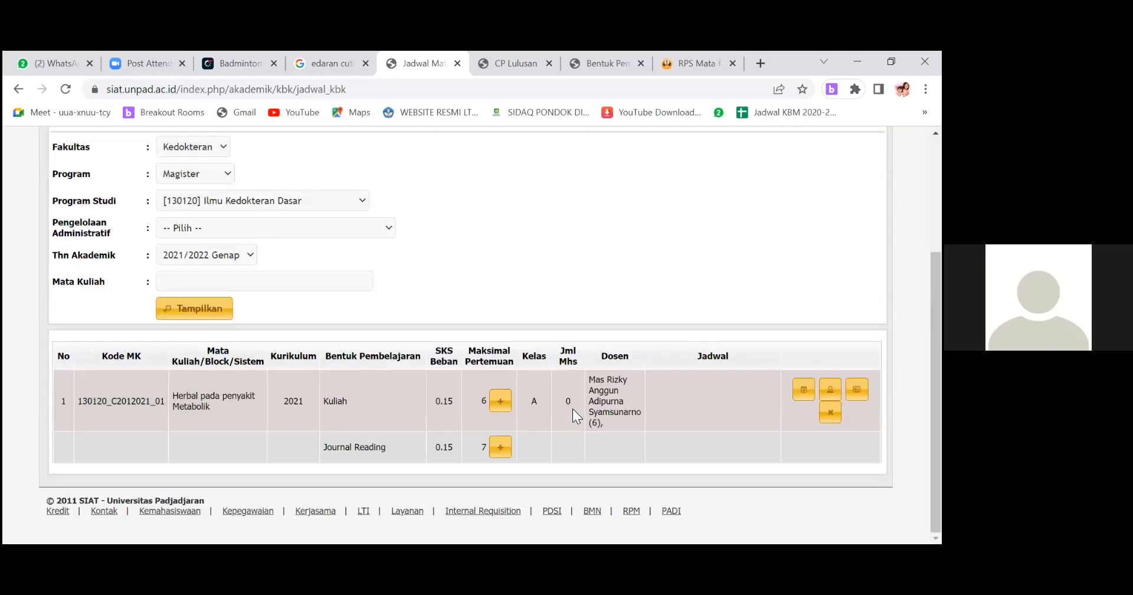
key("F5")
scroll(606, 422, "up", 1)
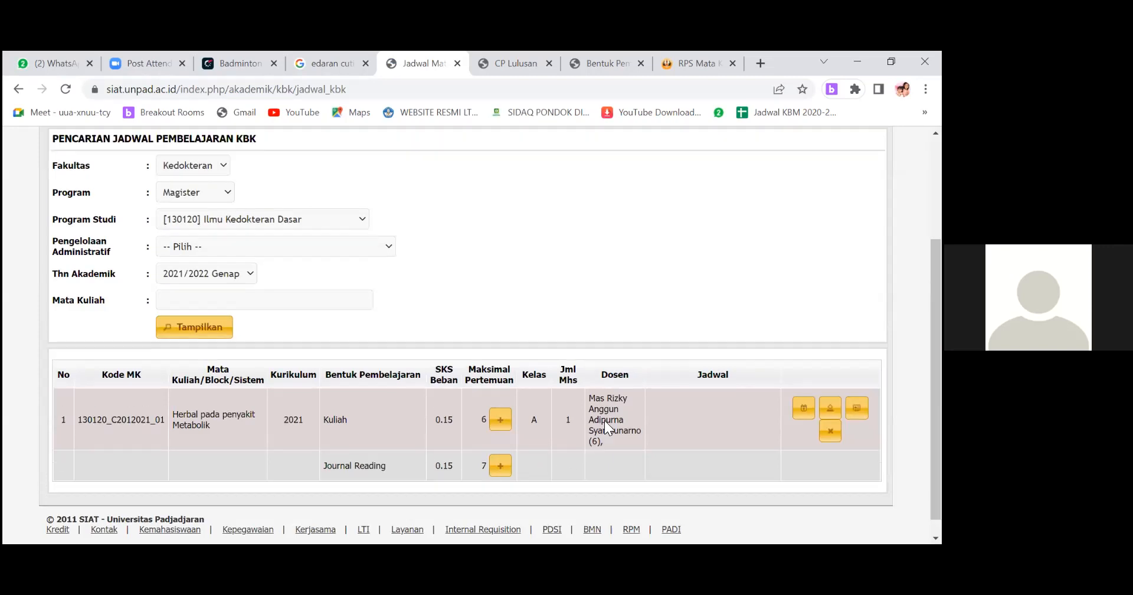
Review the room and lecturer details in the edit form of Kuliah class A.
scroll(605, 420, "up", 3)
scroll(604, 420, "down", 4)
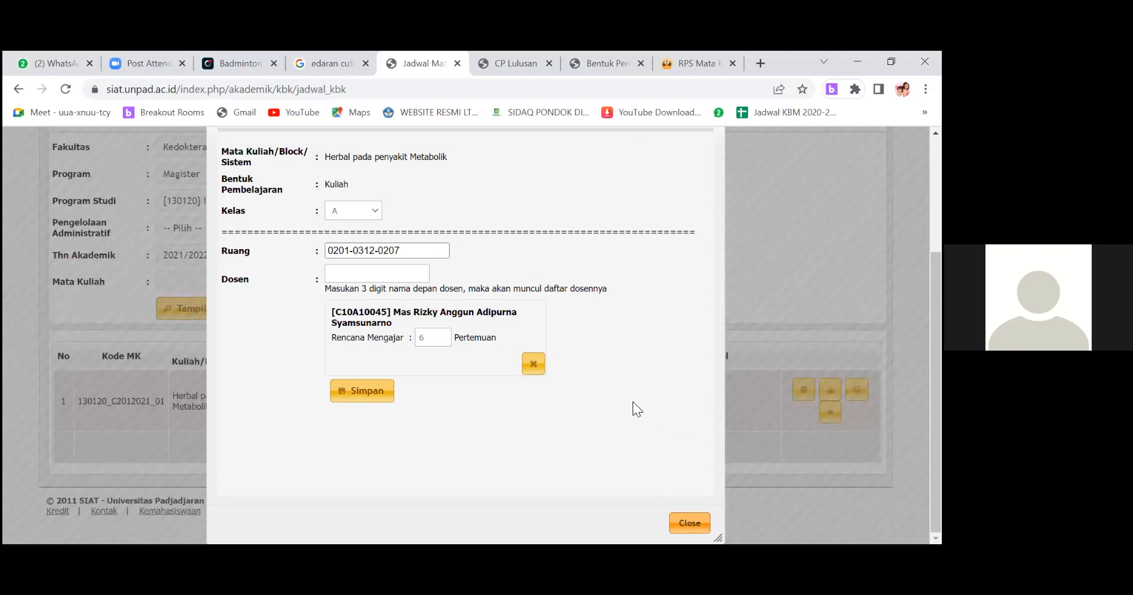
left_click(335, 401)
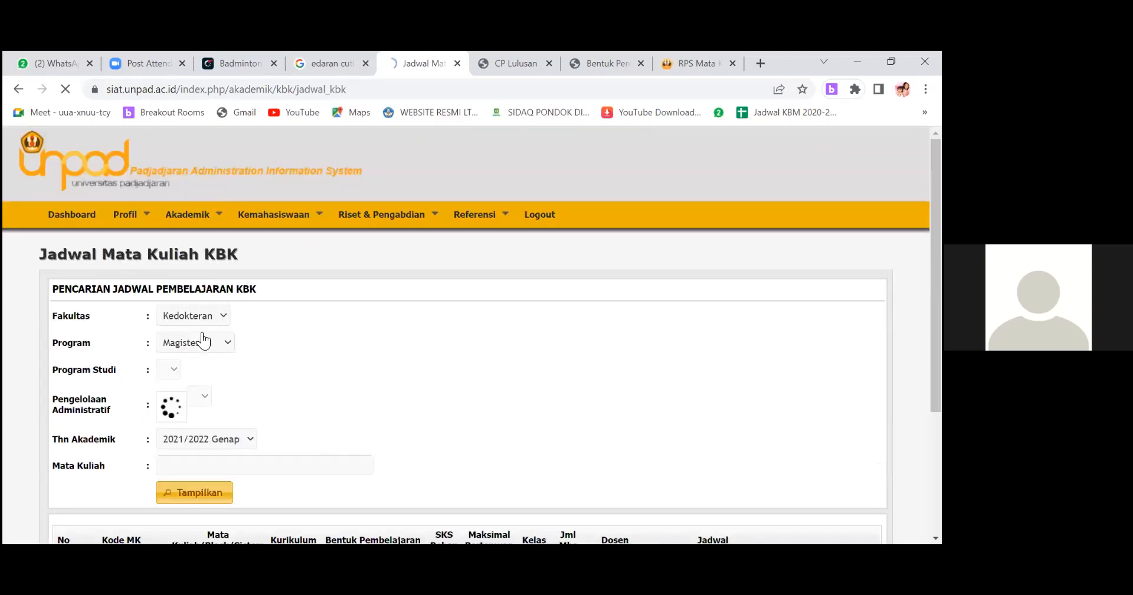
Open the KBK Berita Acara Perkuliahan page and list the classes for Thn Akademik 2021/2022 Genap.
left_click(203, 335)
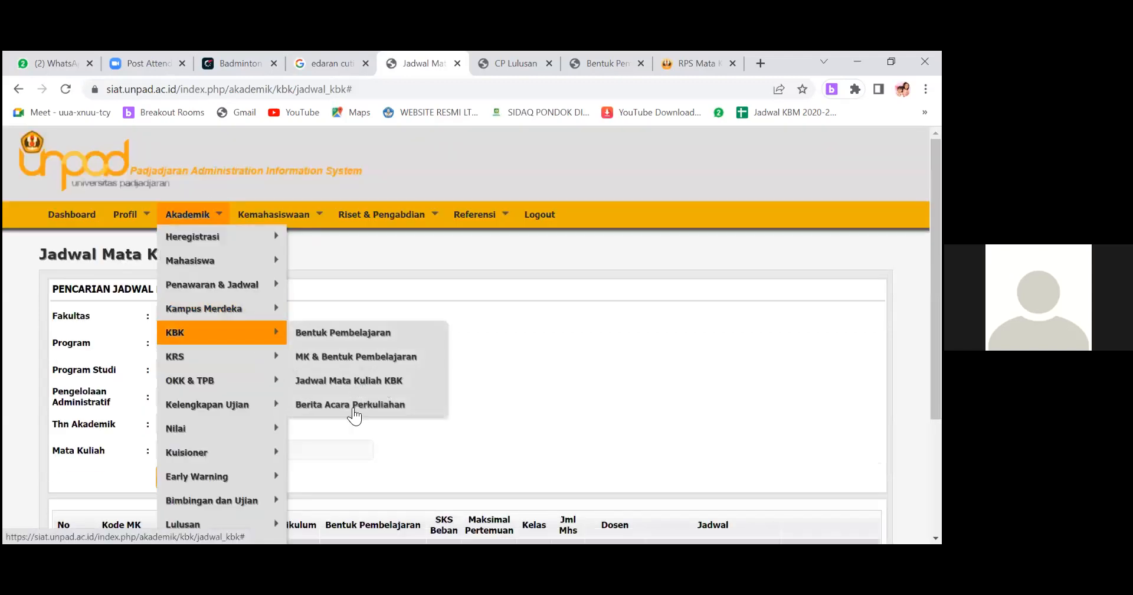
left_click(365, 406)
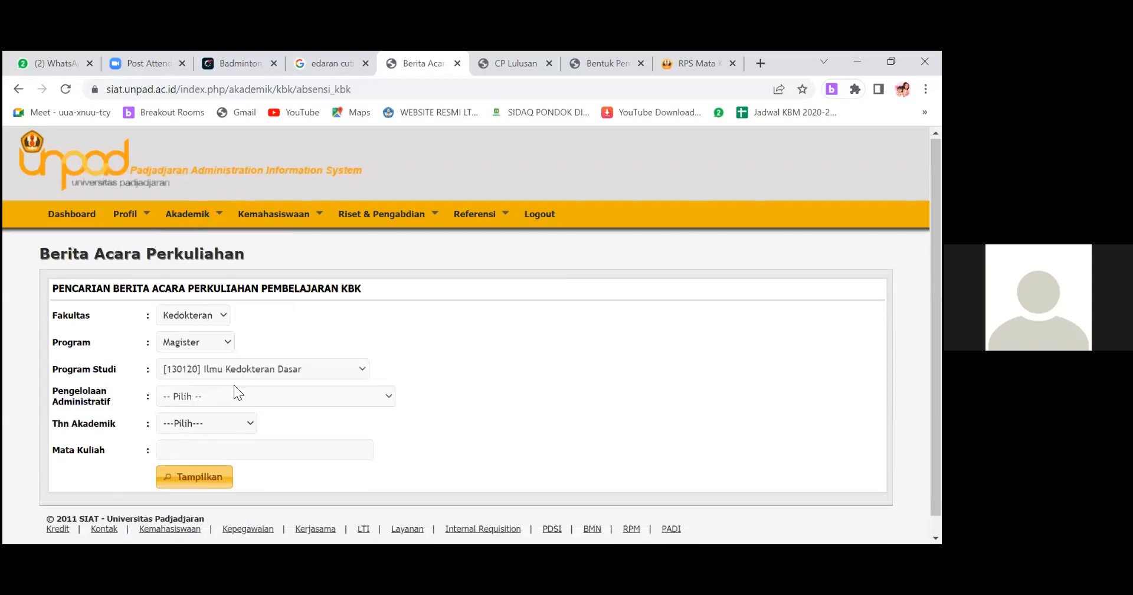
scroll(236, 393, "down", 1)
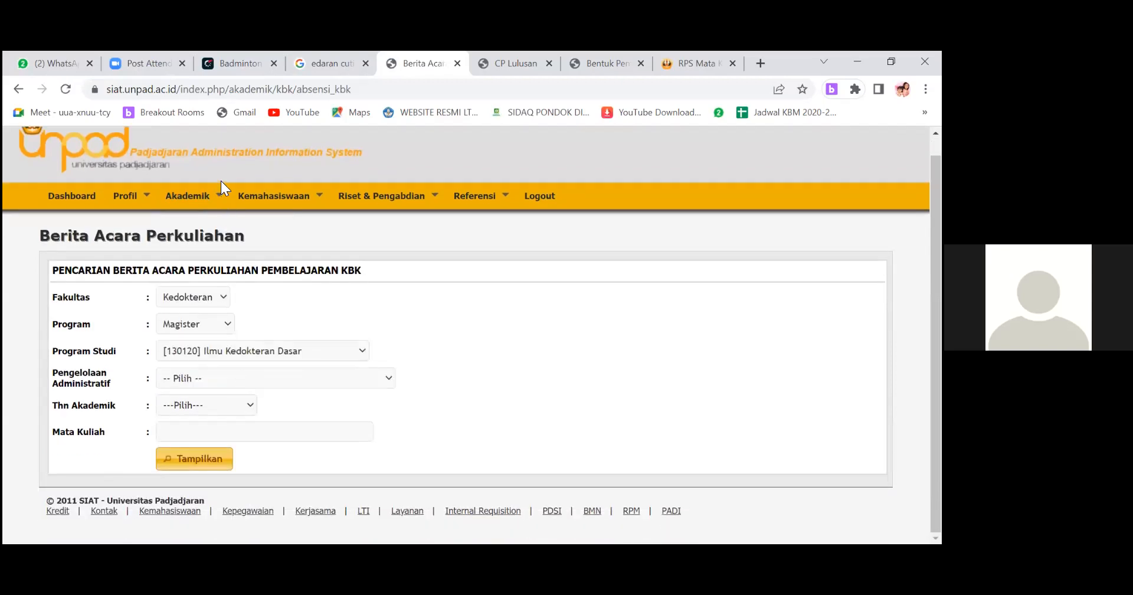
left_click(227, 405)
left_click(217, 167)
left_click(208, 459)
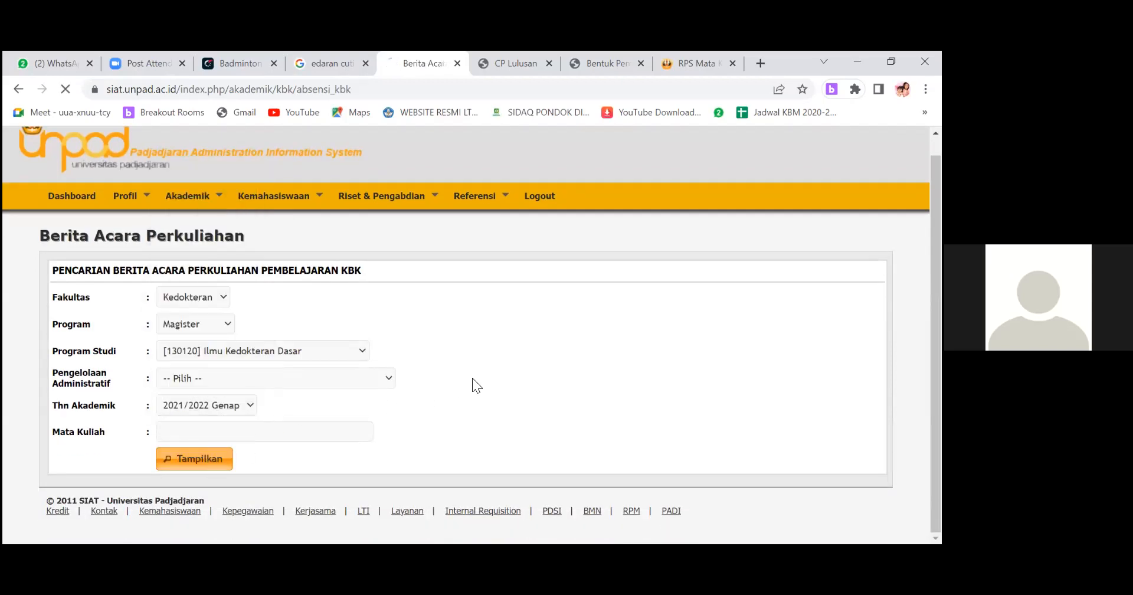
scroll(600, 400, "down", 1)
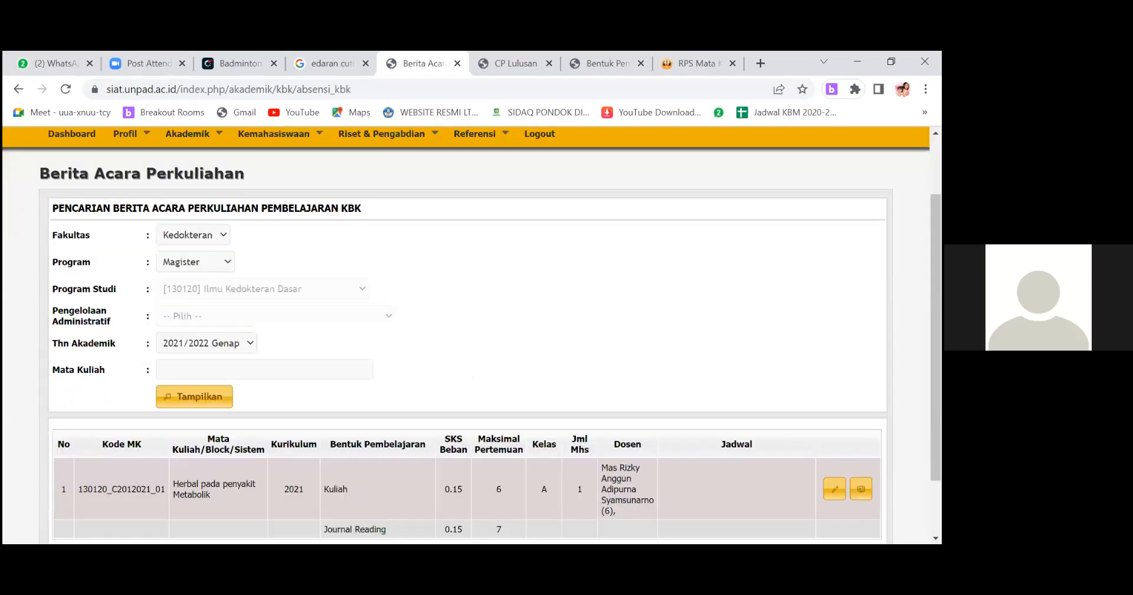
Open the Pengisian DHMD attendance form for Kuliah class A of Herbal pada penyakit Metabolik.
scroll(467, 355, "down", 1)
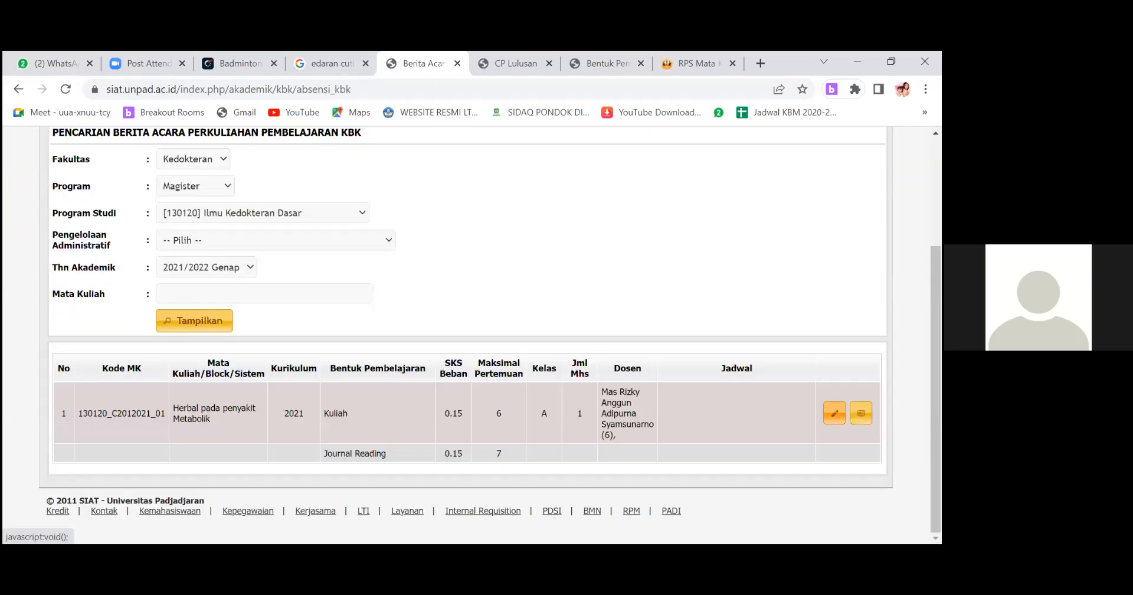
left_click(836, 414)
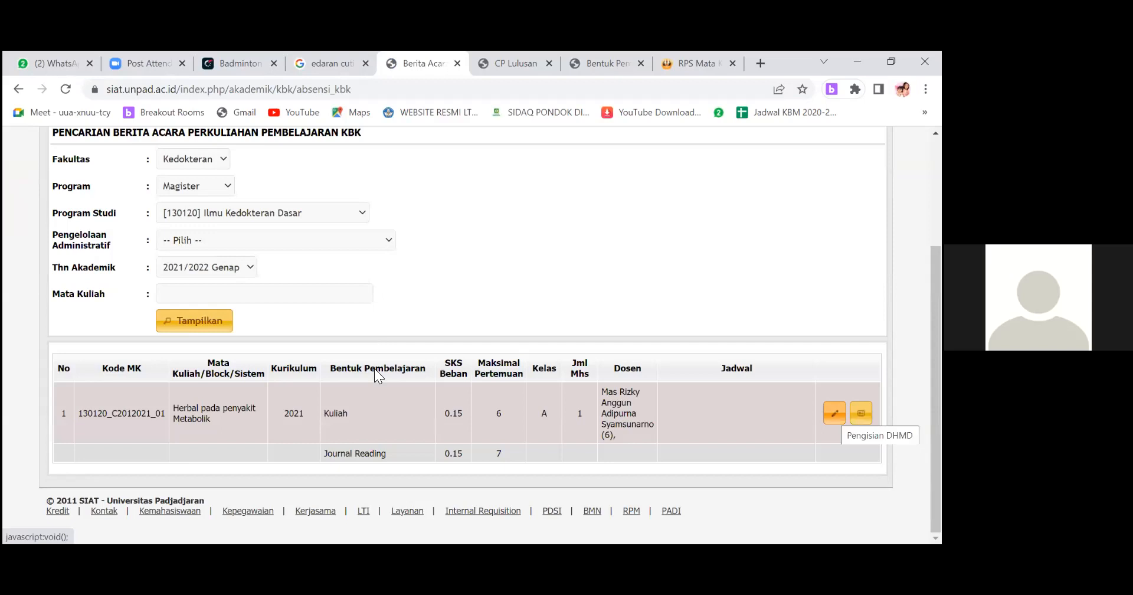
scroll(614, 253, "up", 3)
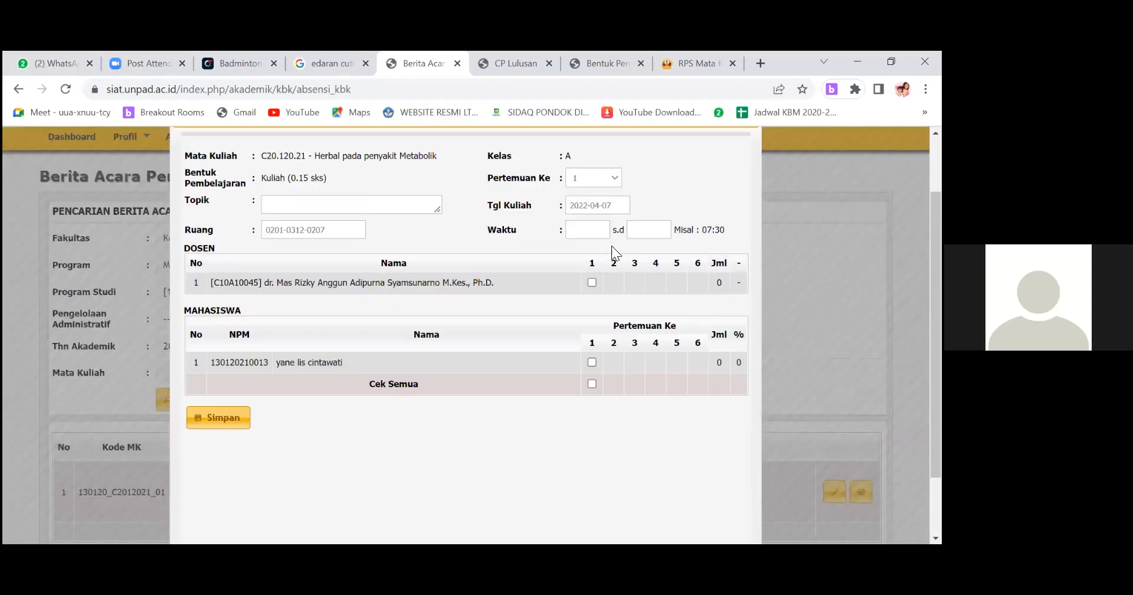
Switch the attendance form's Pertemuan Ke to 2 and back to 1 to examine the attendance columns for each meeting.
left_click(614, 249)
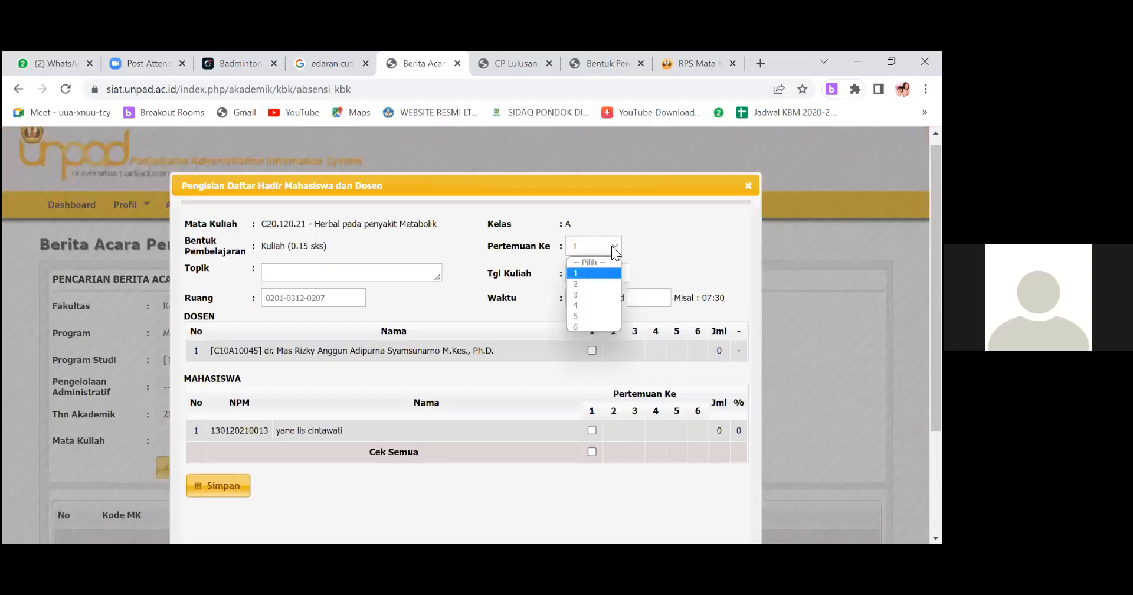
left_click(595, 284)
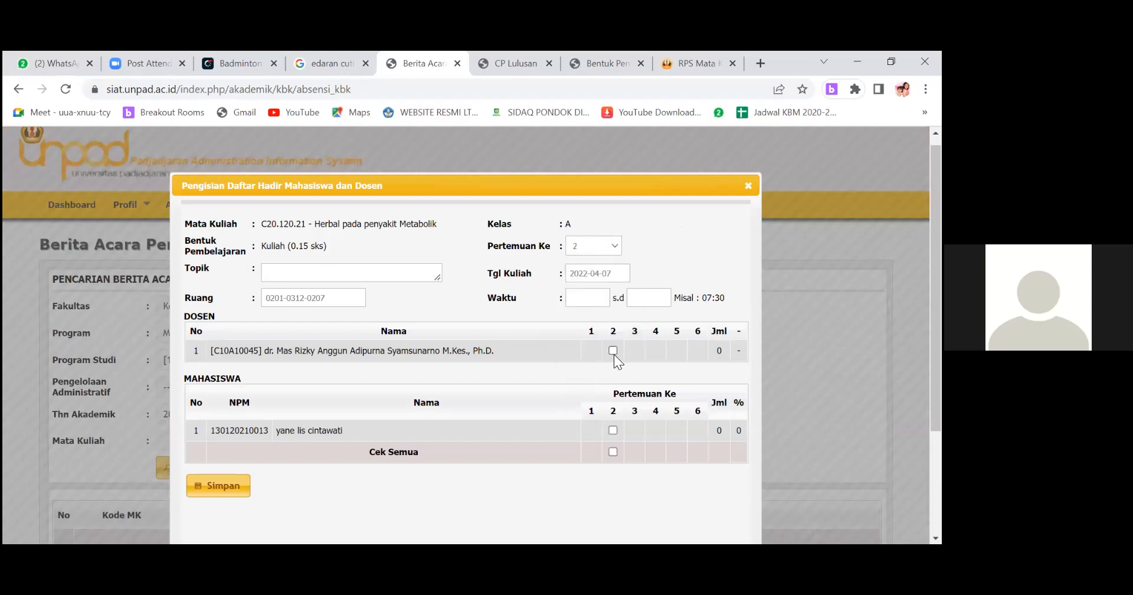
left_click(616, 247)
left_click(581, 273)
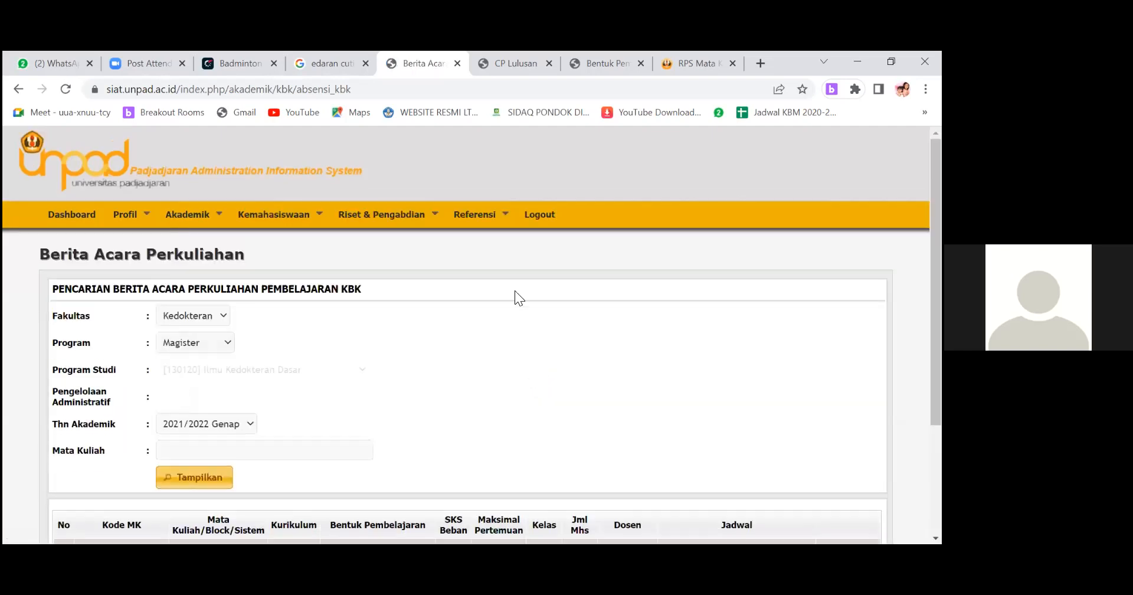
scroll(494, 296, "down", 1)
scroll(494, 296, "down", 1)
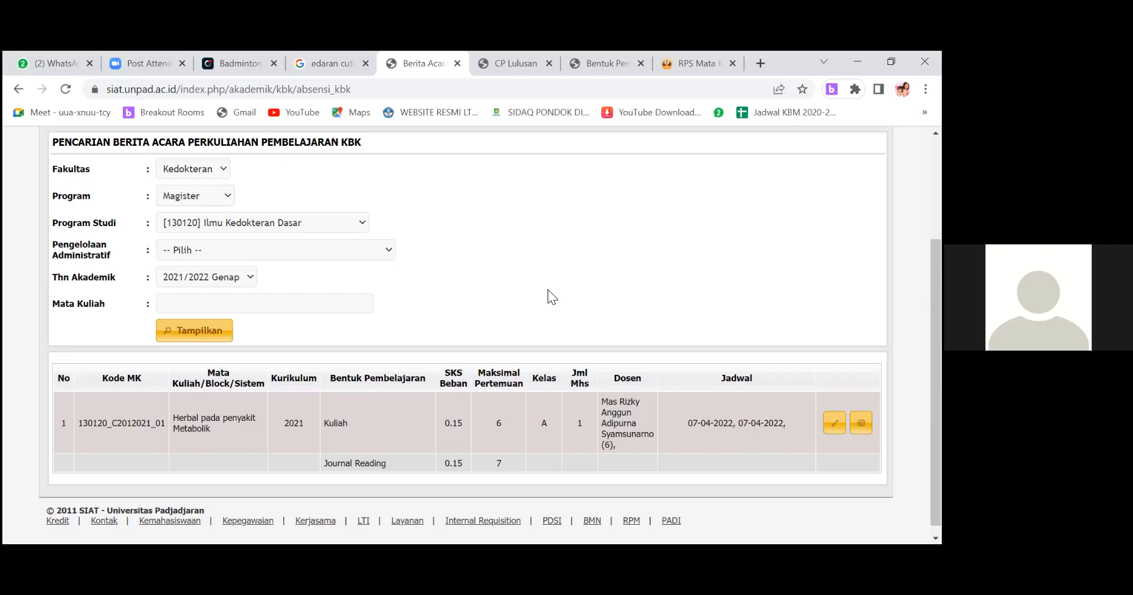
scroll(481, 270, "up", 3)
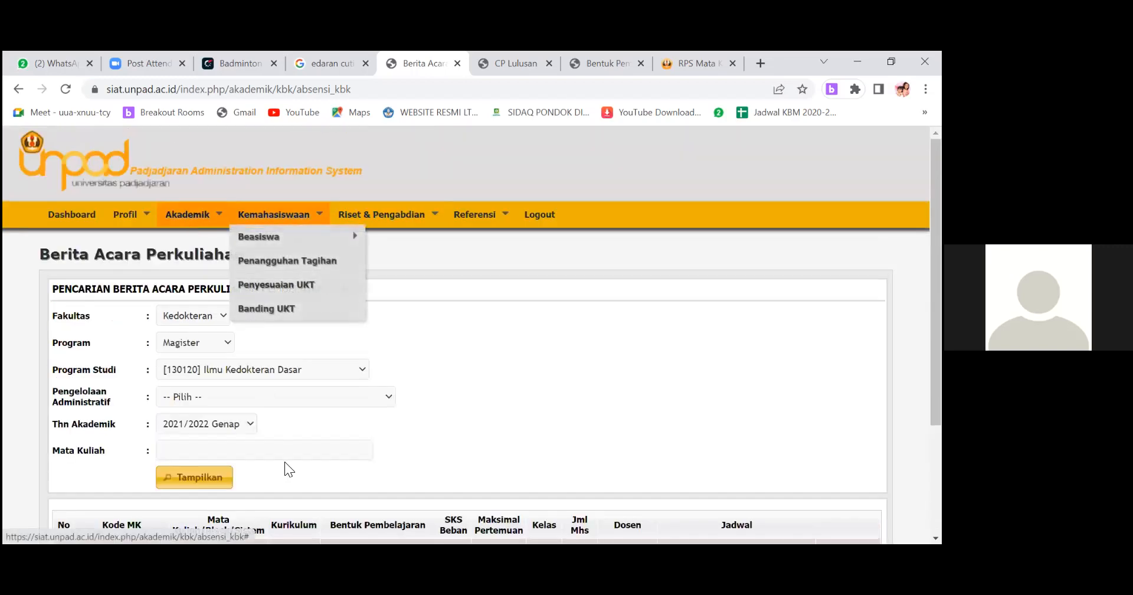
mouse_move(191, 222)
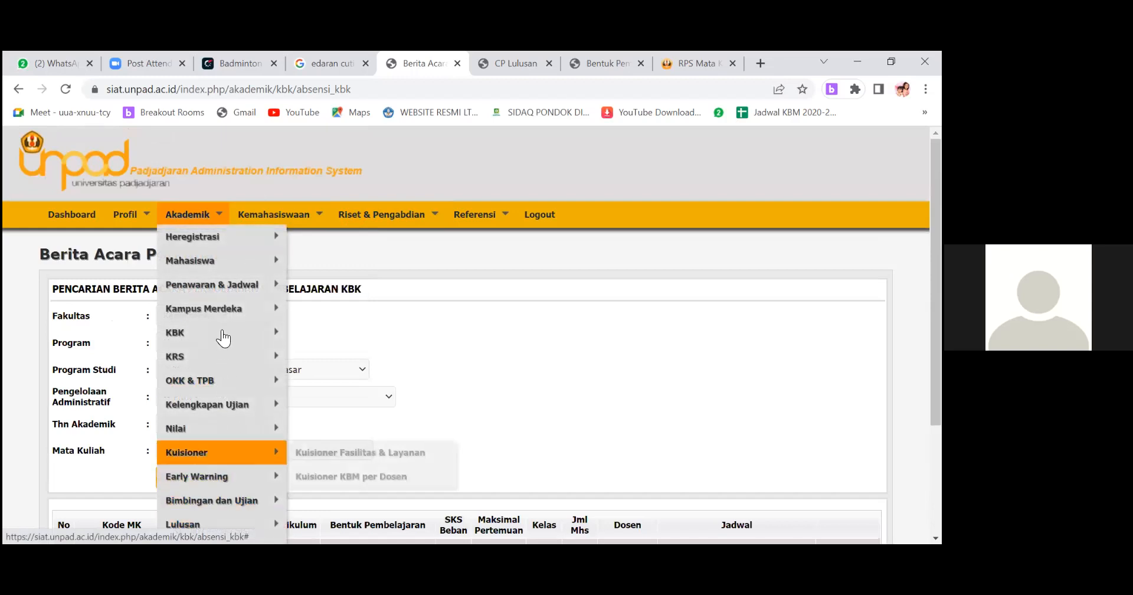
scroll(220, 271, "down", 3)
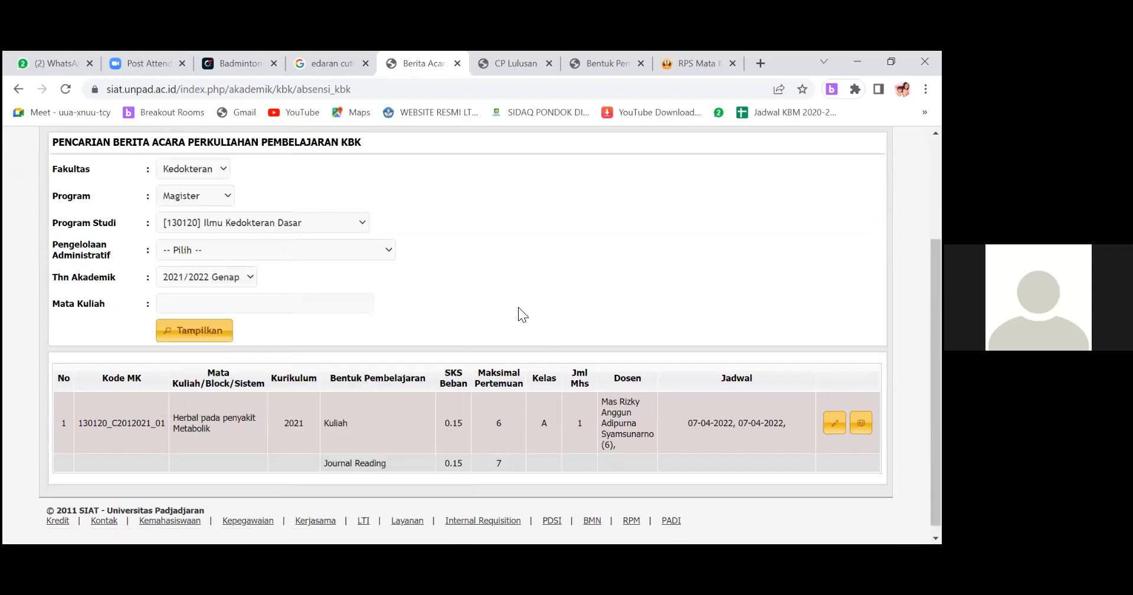
scroll(519, 308, "up", 1)
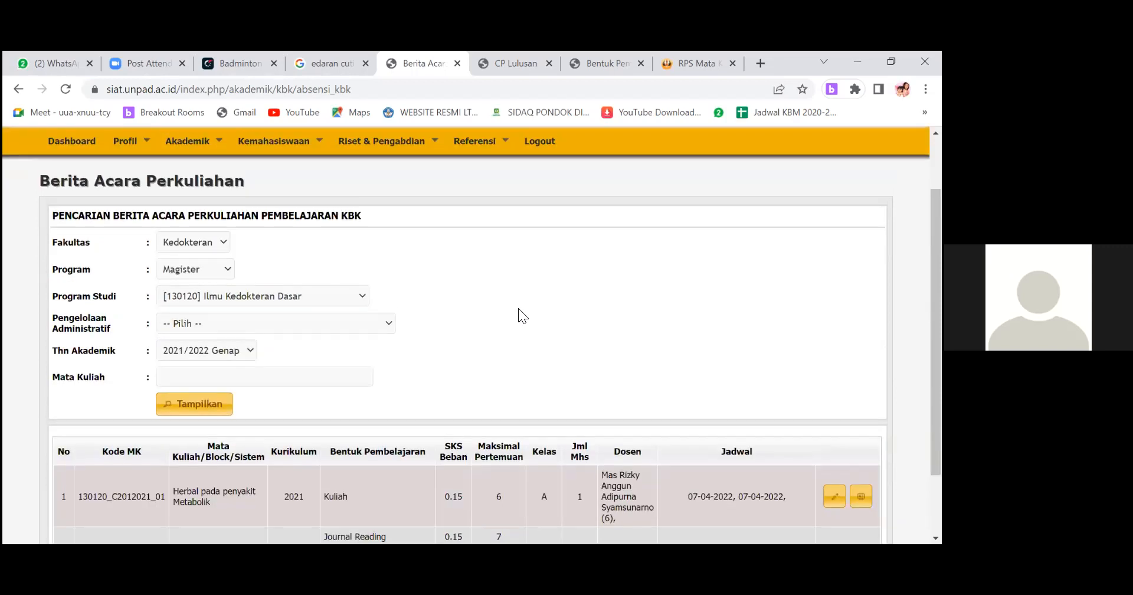
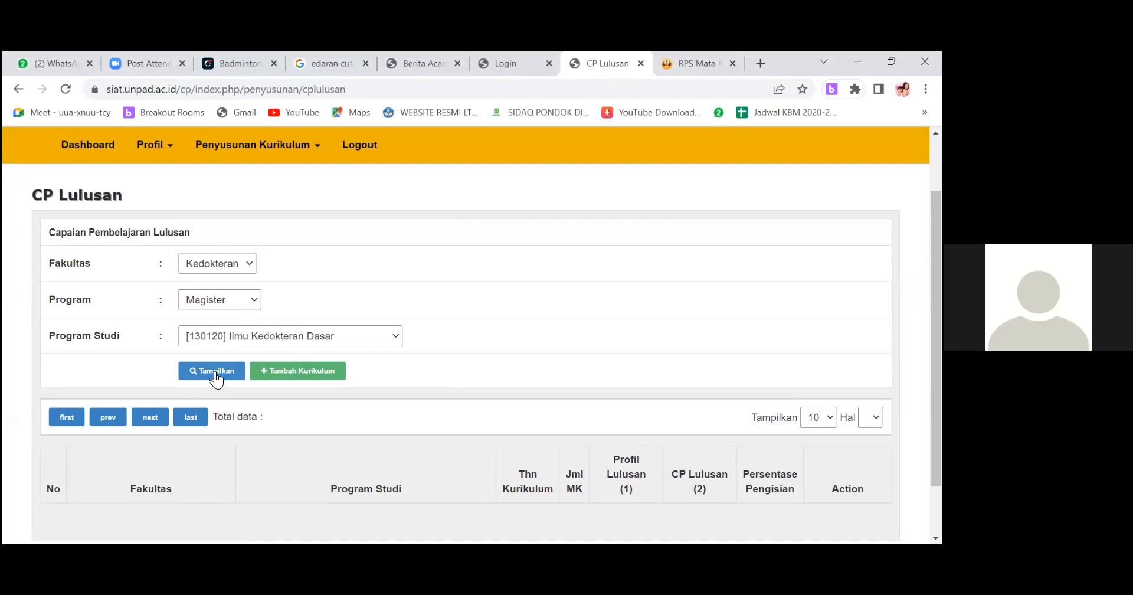
Display the Capaian Pembelajaran Lulusan records for the Magister programme Ilmu Kedokteran Dasar in Kedokteran.
left_click(227, 373)
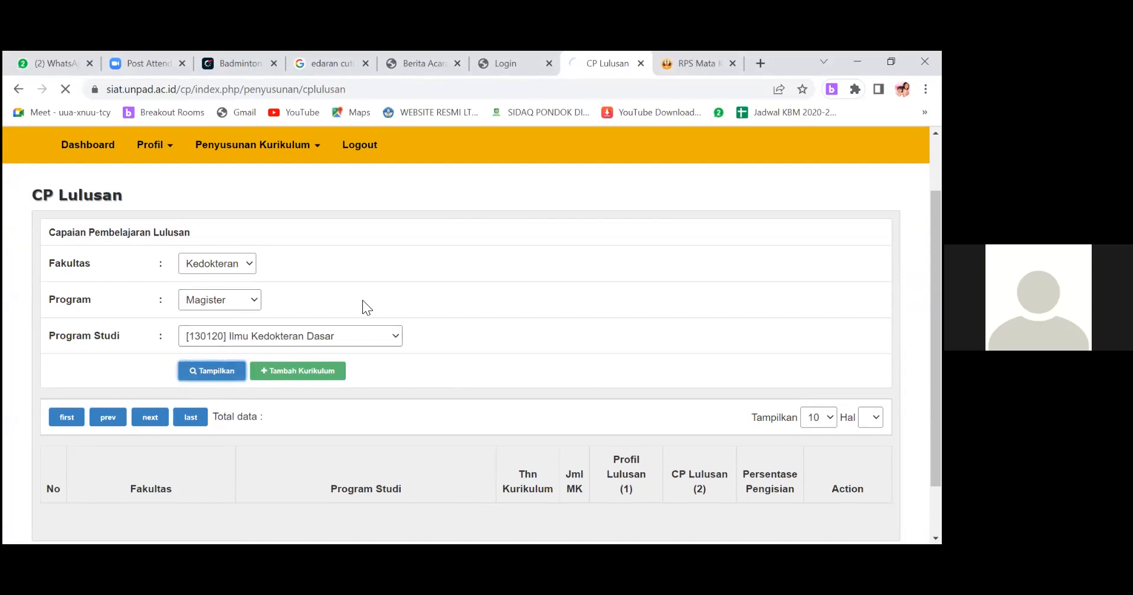
scroll(363, 300, "down", 1)
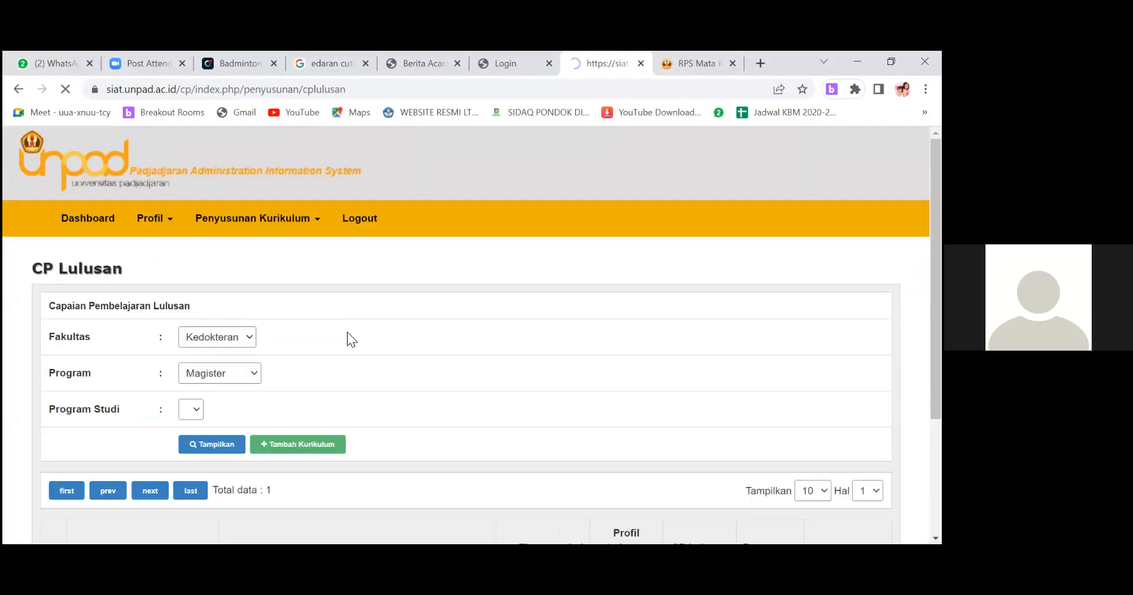
scroll(530, 429, "down", 3)
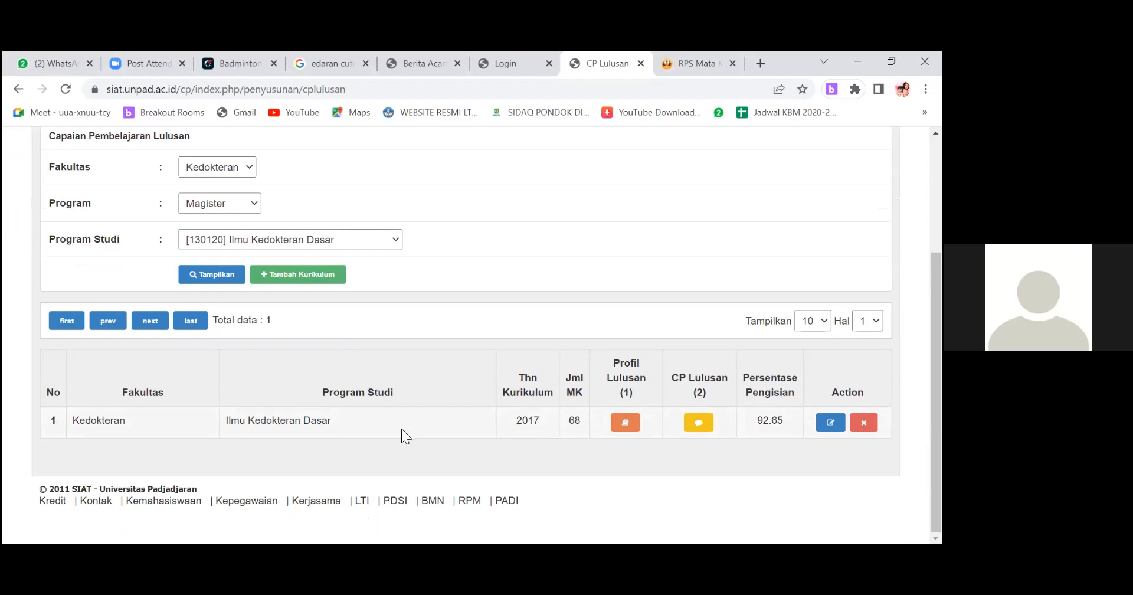
Open the Bentuk Pembelajaran & RPS page and list the Ilmu Kedokteran Dasar courses for Thn Kurikulum 2017.
scroll(351, 411, "up", 3)
left_click(244, 222)
left_click(244, 288)
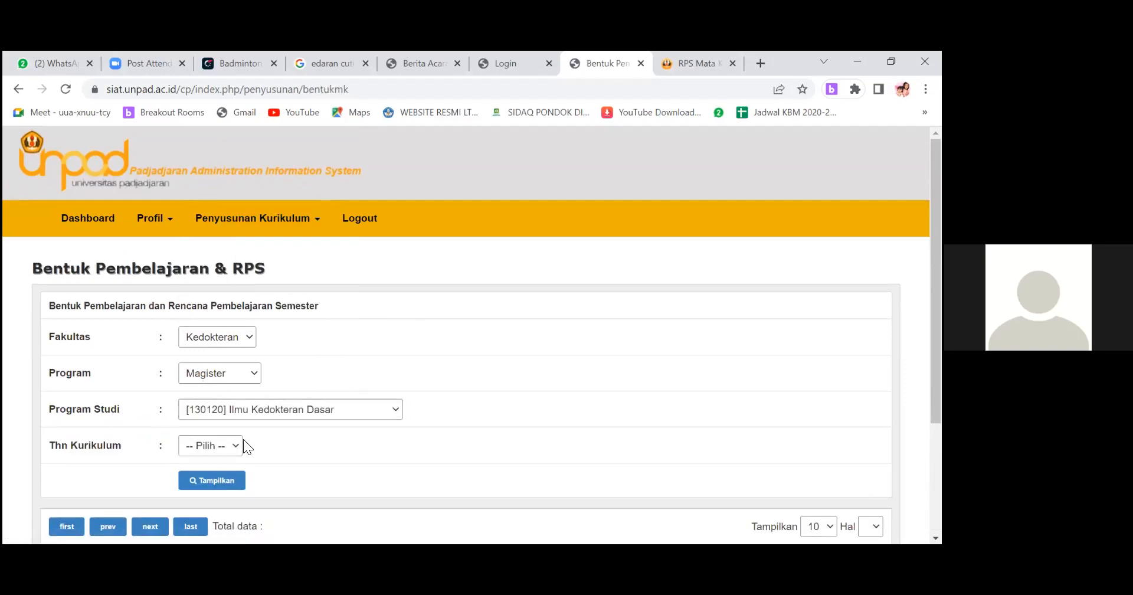
left_click(237, 448)
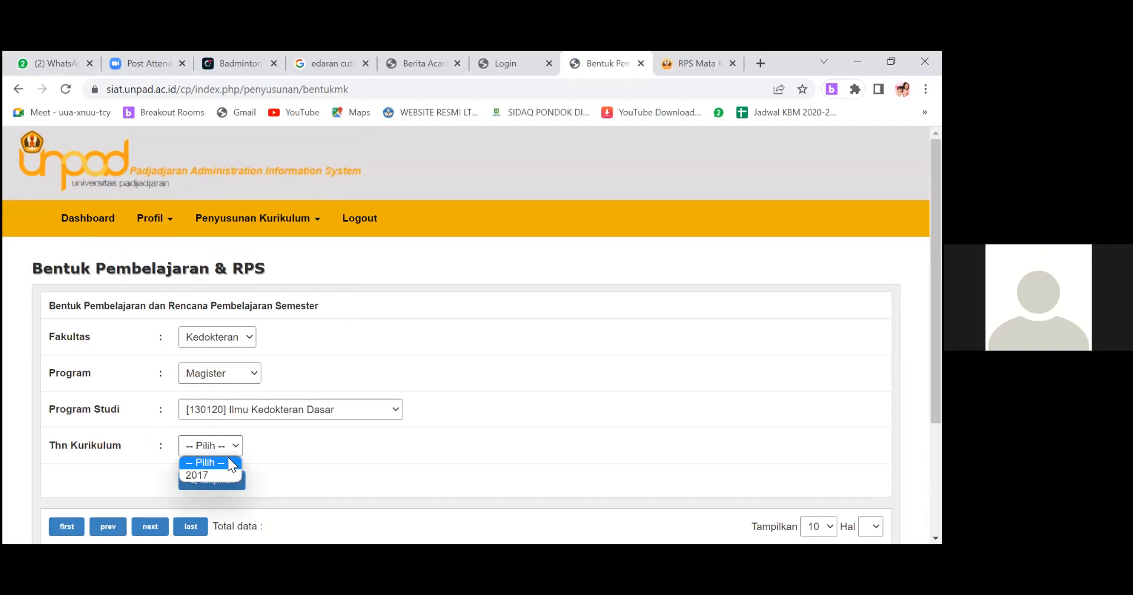
left_click(218, 473)
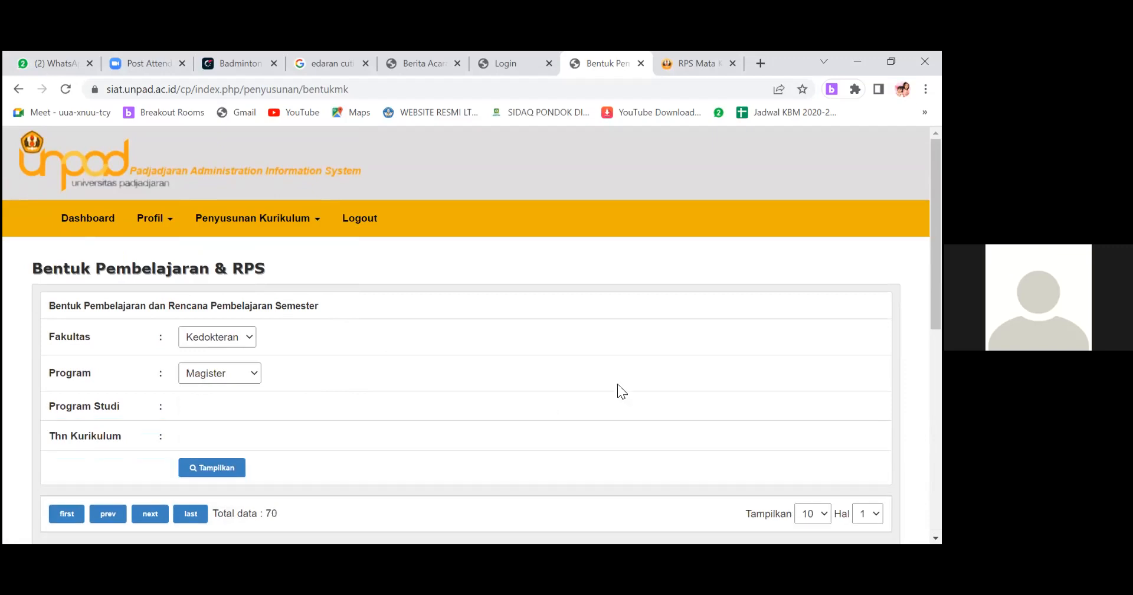
scroll(637, 384, "down", 3)
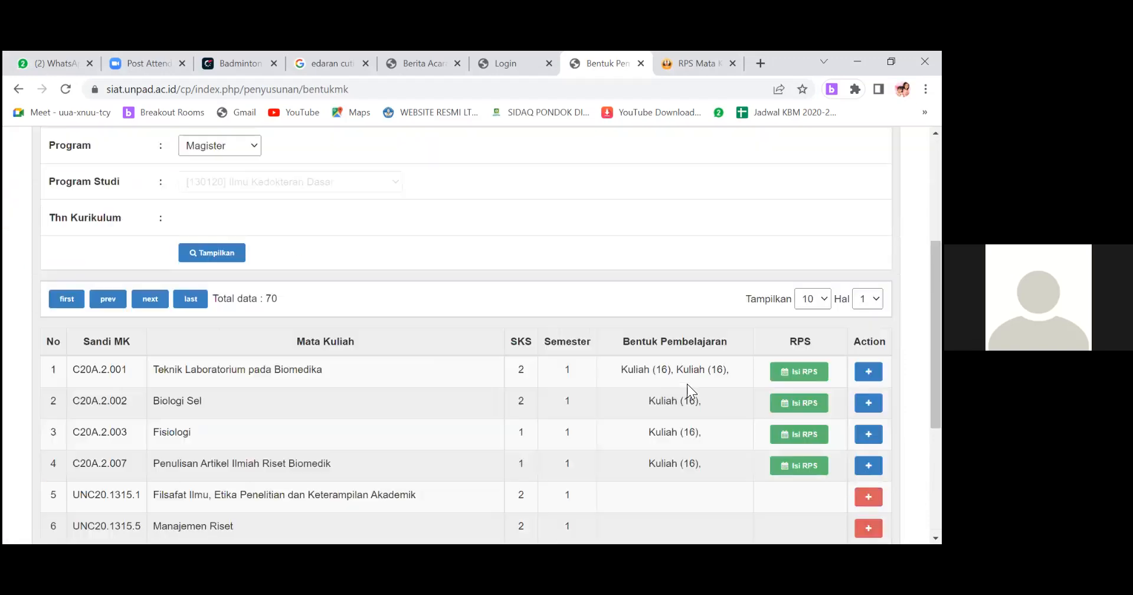
Open the Rencana Pembelajaran Semester of Biologi Sel to examine its weekly learning forms and methods.
scroll(456, 347, "down", 1)
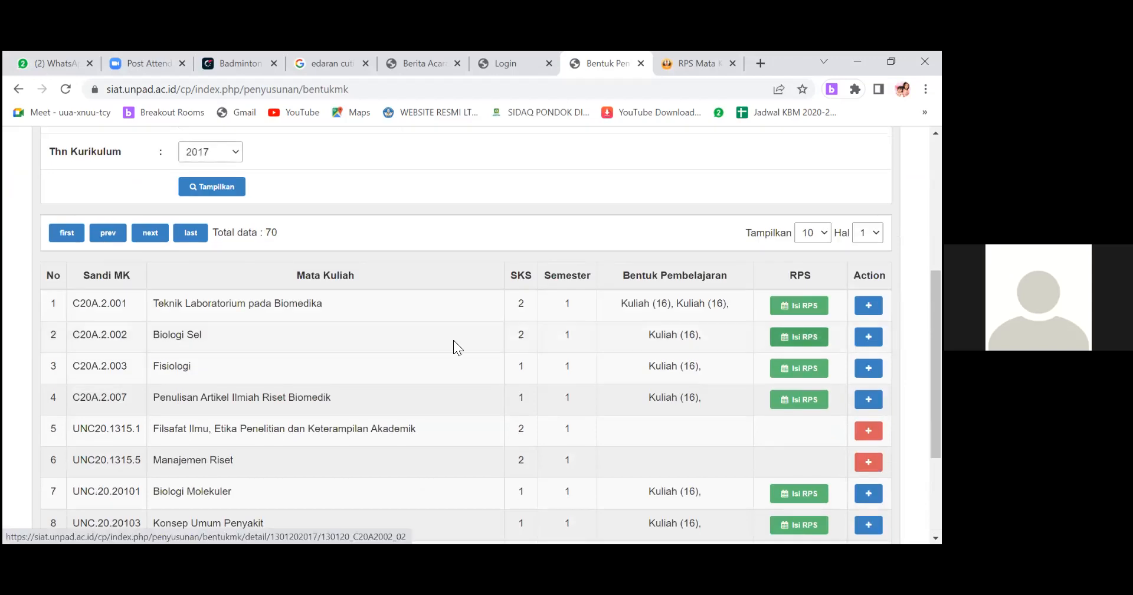
scroll(434, 318, "down", 2)
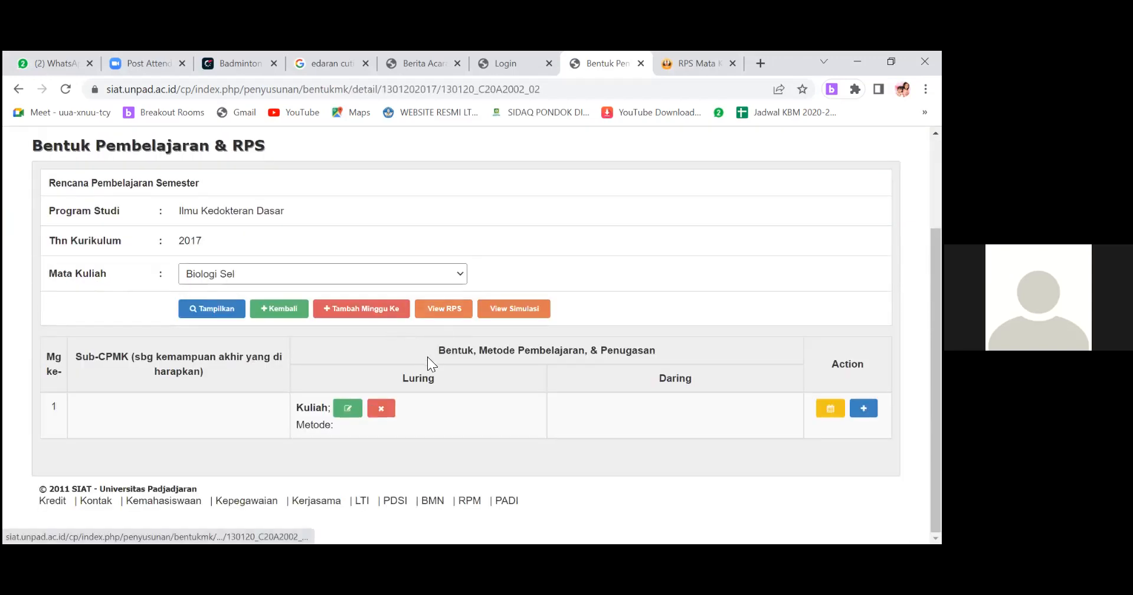
scroll(390, 295, "up", 2)
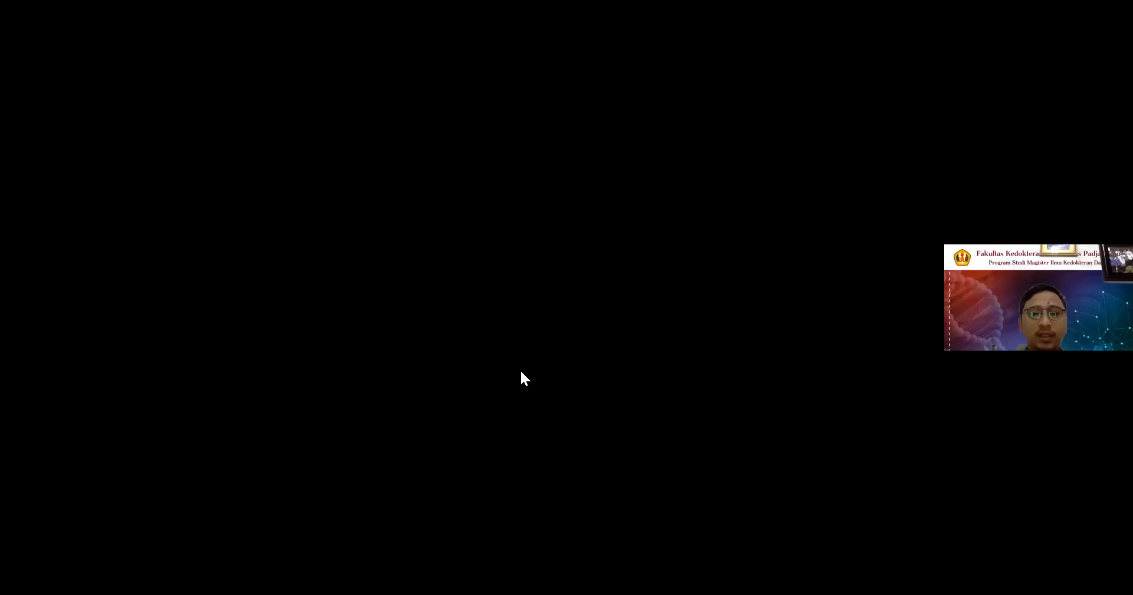
Return to the KBK academic pages, open Jadwal Mata Kuliah KBK and list the schedule for Thn Akademik 2021/2022 Genap.
scroll(581, 422, "down", 3)
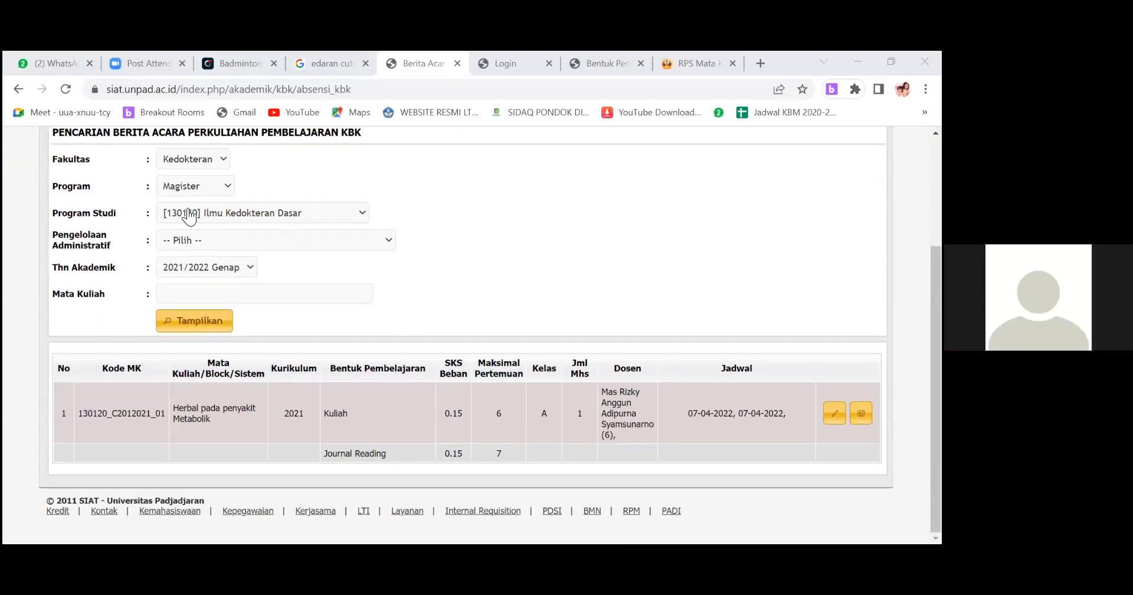
scroll(189, 217, "up", 5)
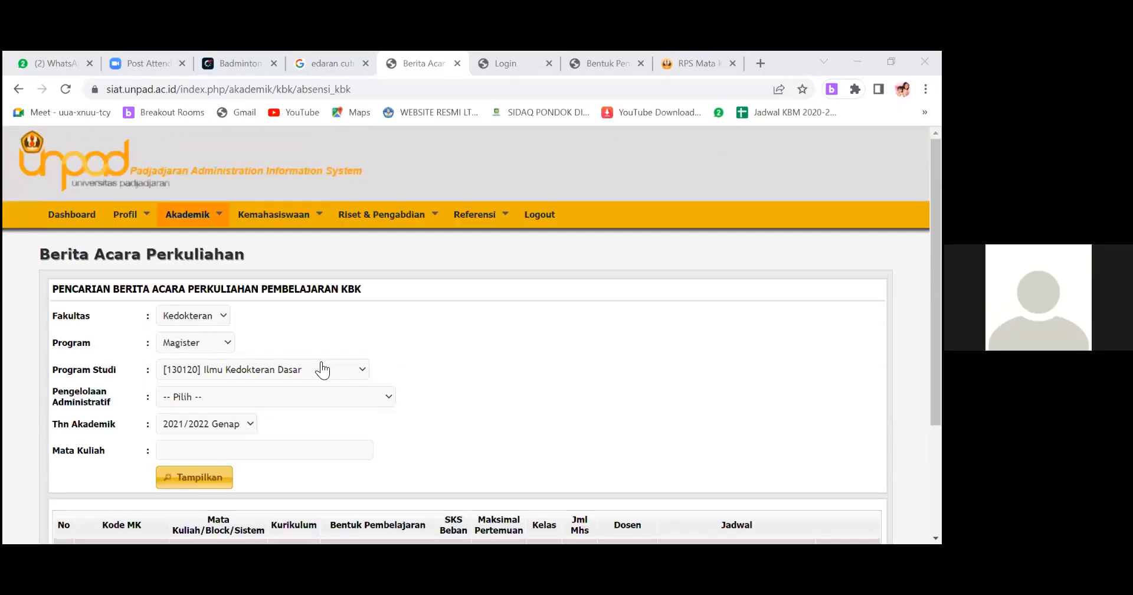
left_click(327, 381)
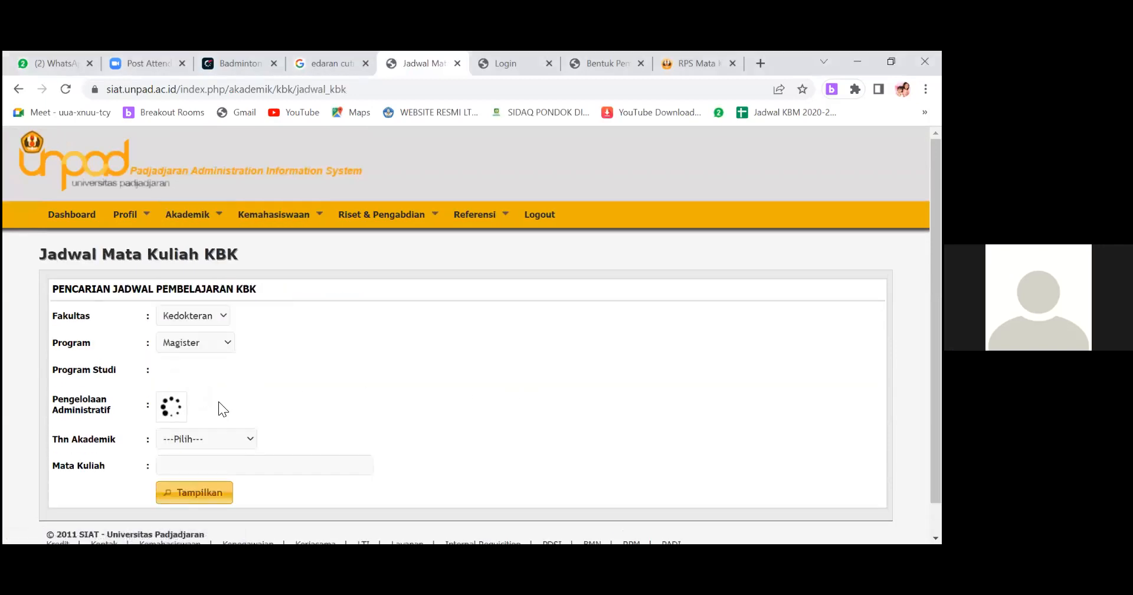
scroll(218, 402, "down", 2)
left_click(213, 406)
left_click(213, 170)
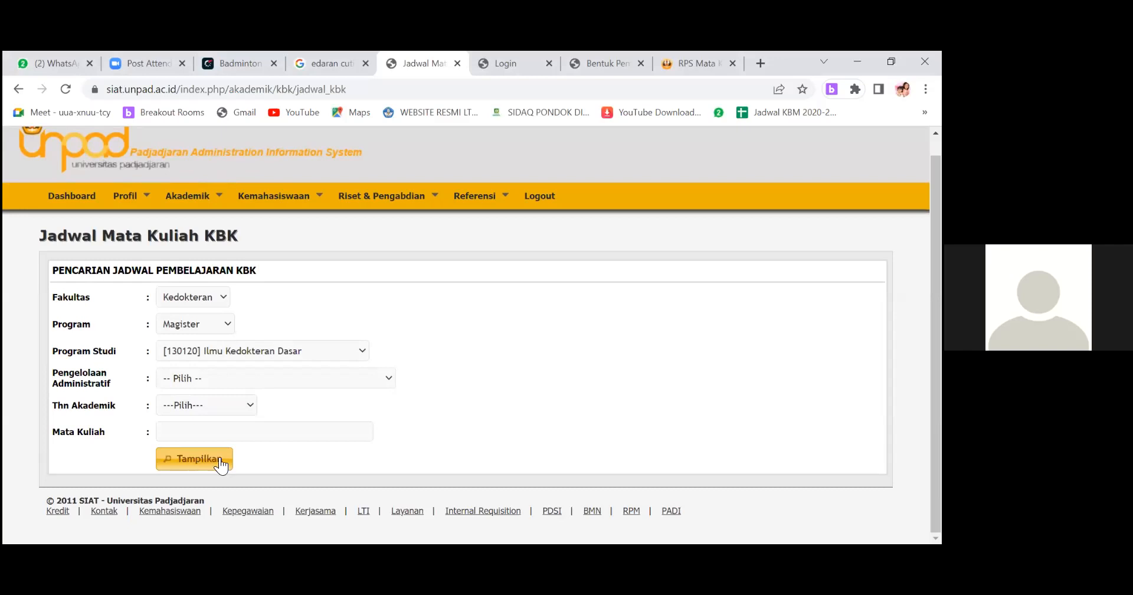
left_click(199, 459)
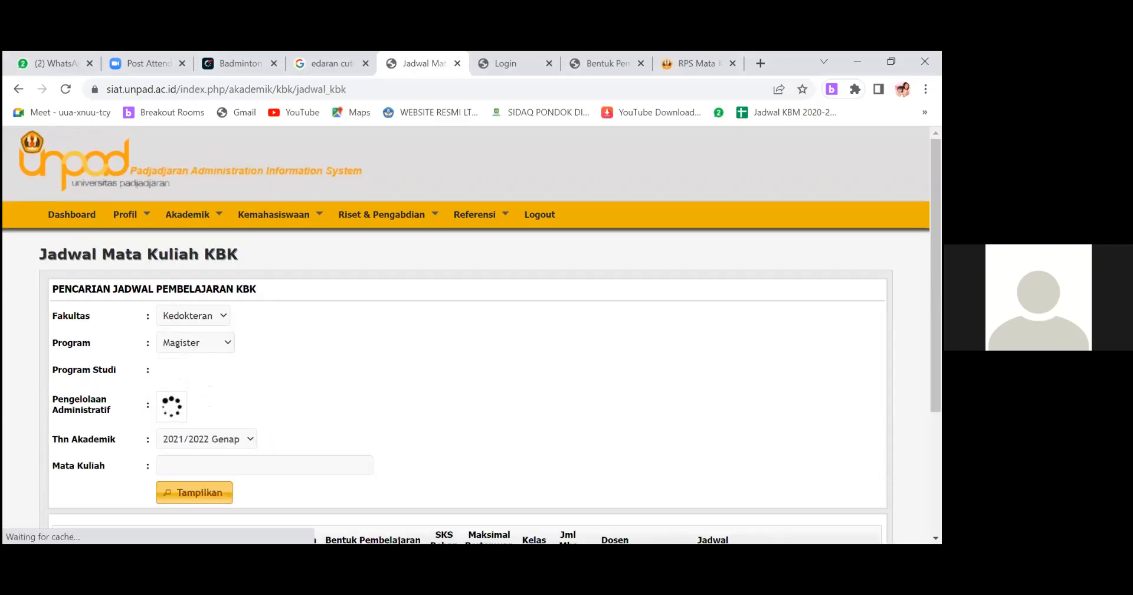
scroll(599, 417, "down", 3)
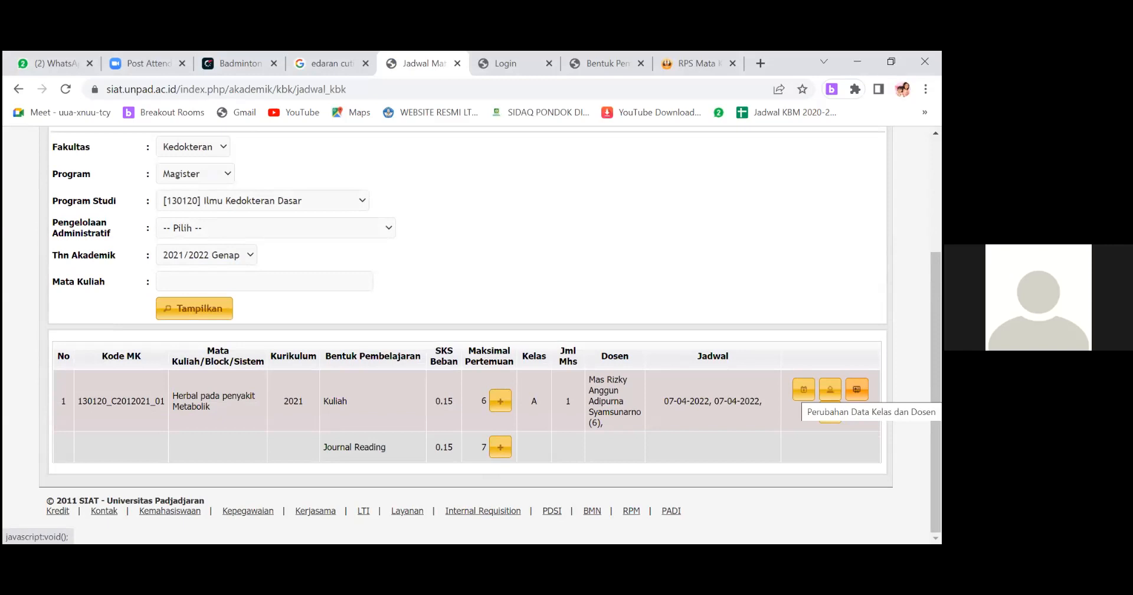
Open Perubahan Data Kelas dan Dosen for Kuliah class A, search for a second lecturer by name and add them as Dosen.
left_click(856, 391)
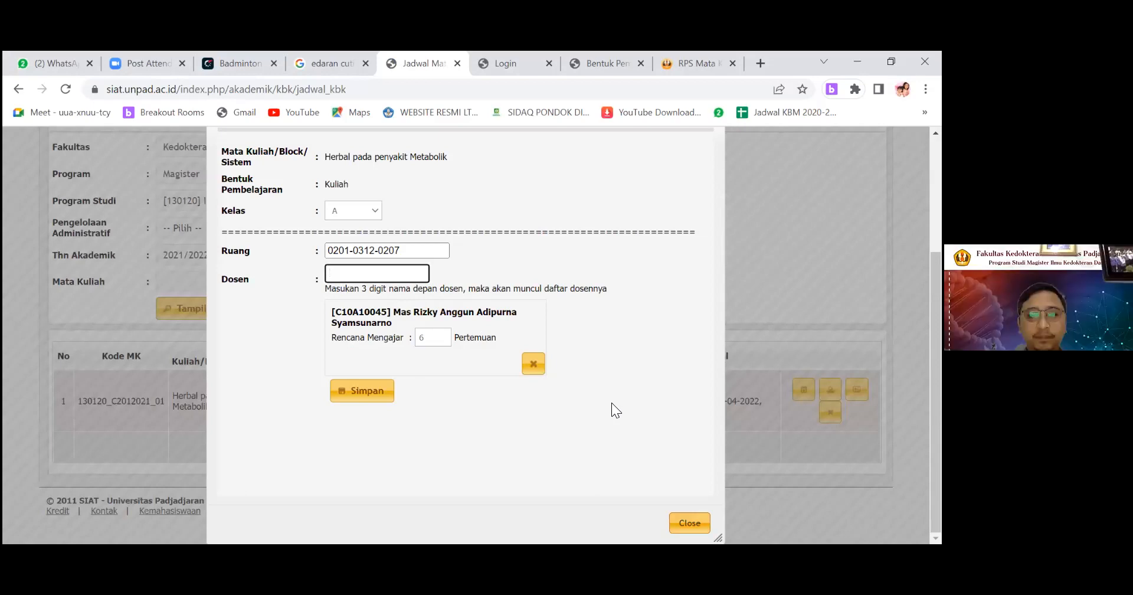
type("dyah")
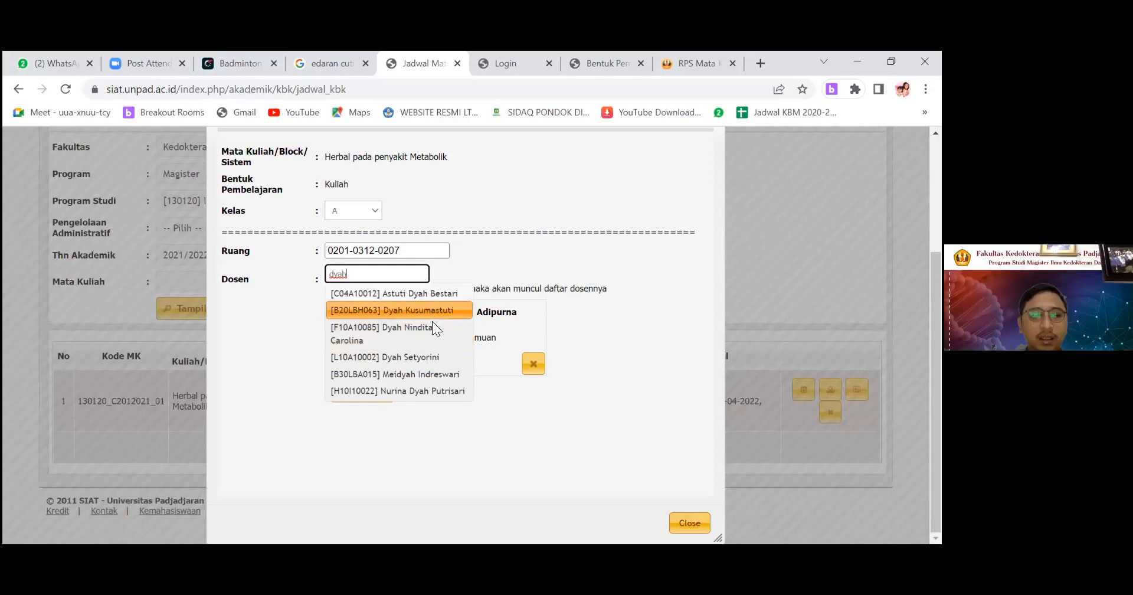
key("BackSpace")
key("BackSpace")
key("BackSpace")
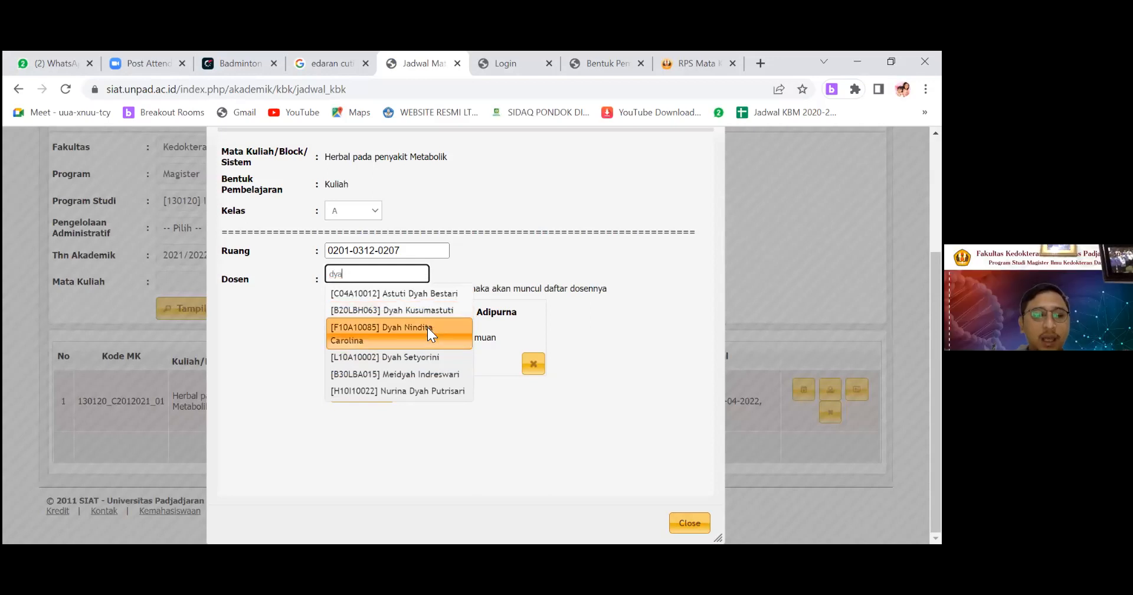
type("iah")
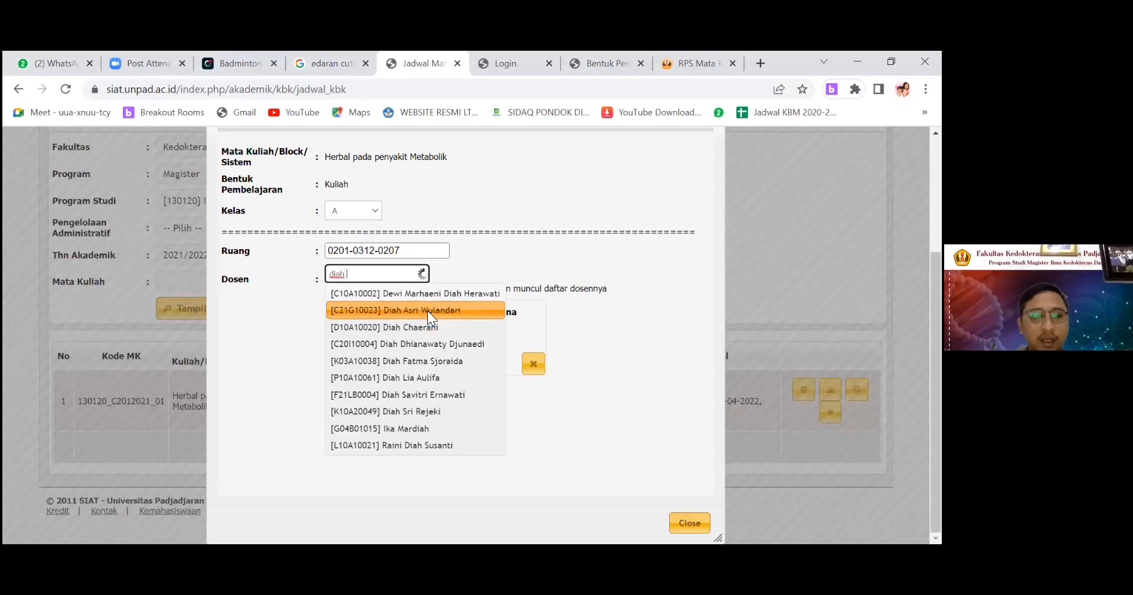
type(" d")
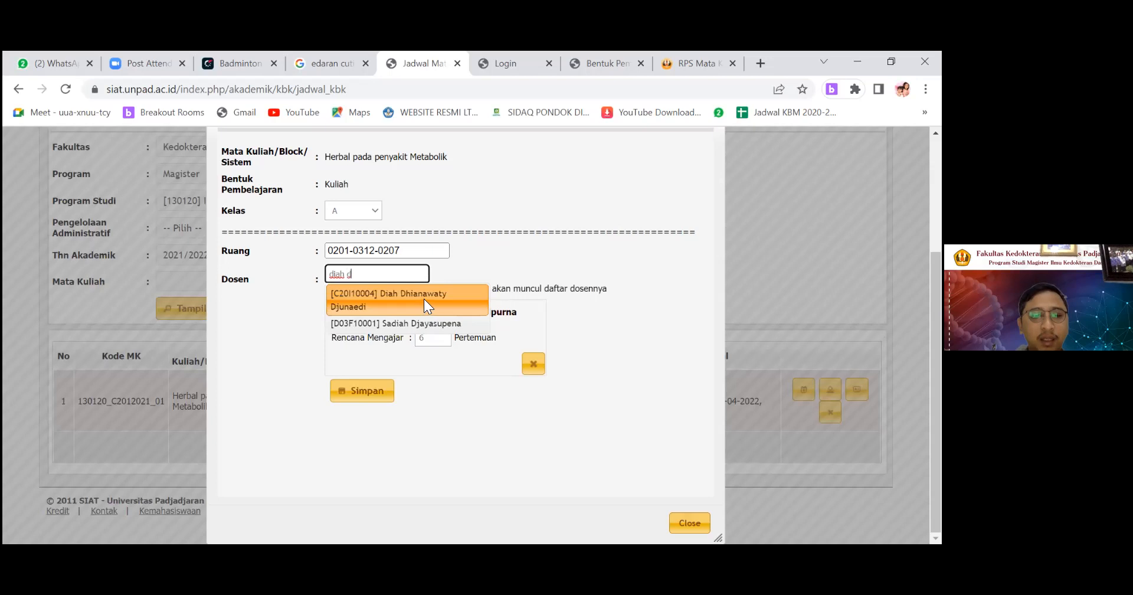
left_click(432, 306)
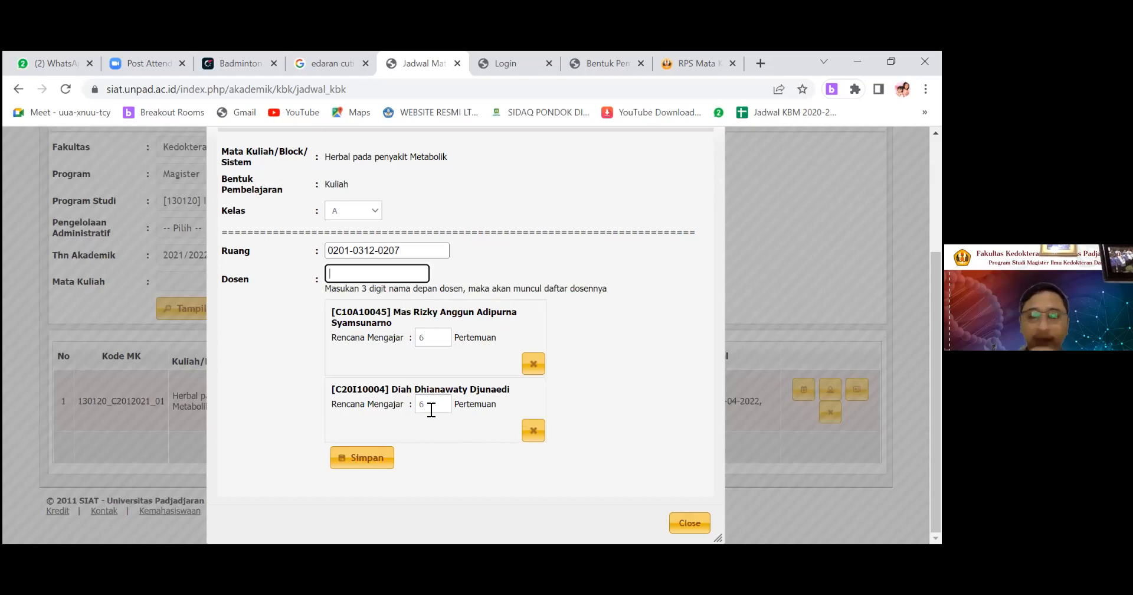
Set the added lecturer's Rencana Mengajar to 3 Pertemuan, save the class data and return to the schedule list.
left_click_drag(435, 404, 387, 404)
type("3")
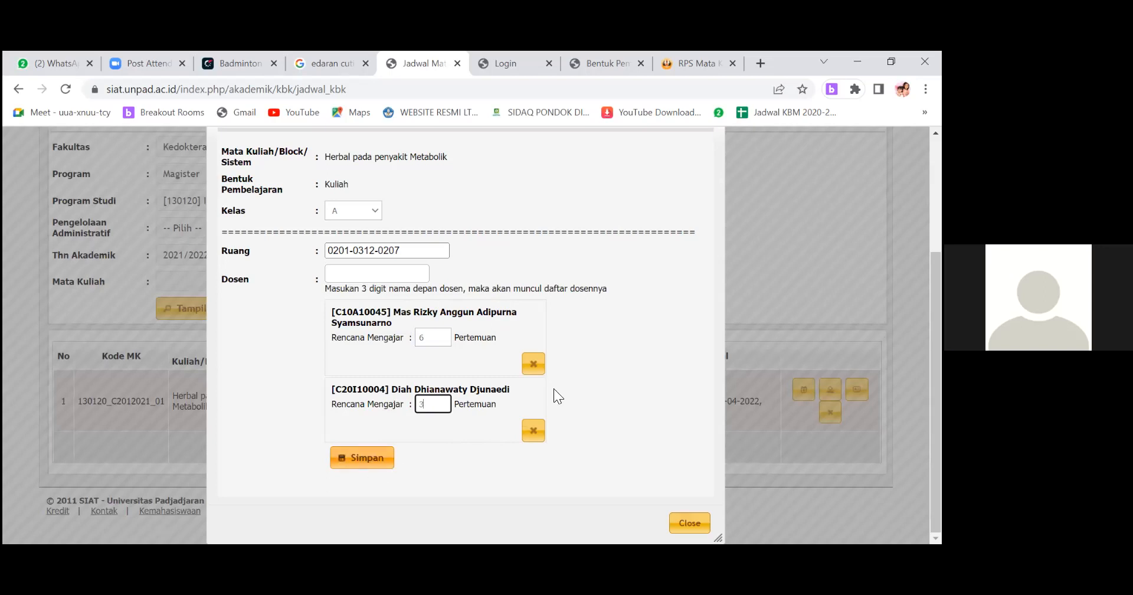
left_click(365, 459)
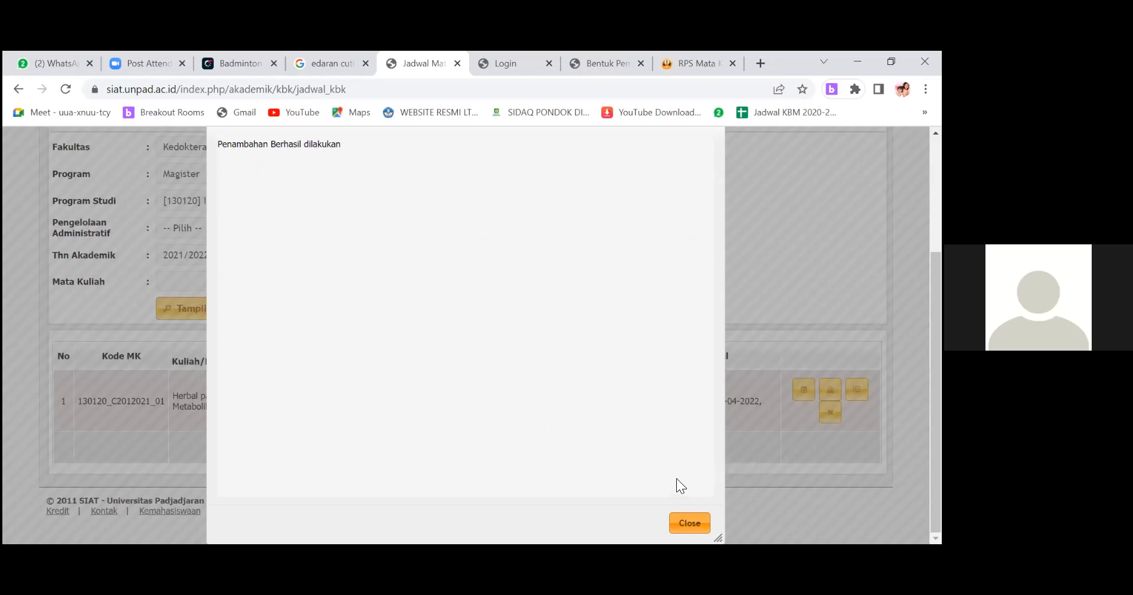
left_click(690, 523)
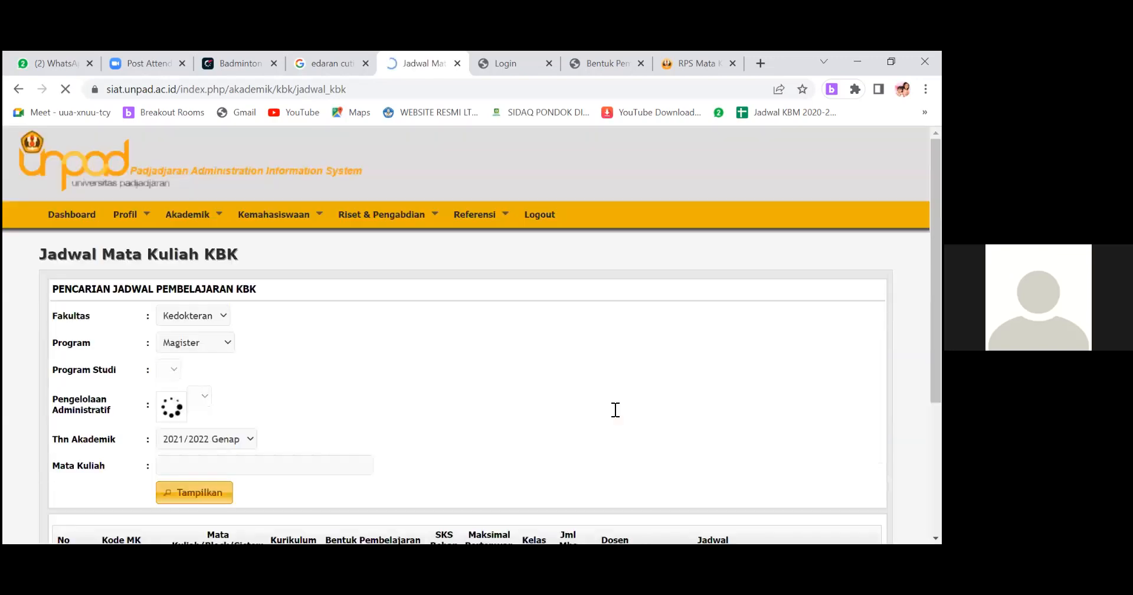
scroll(609, 426, "down", 2)
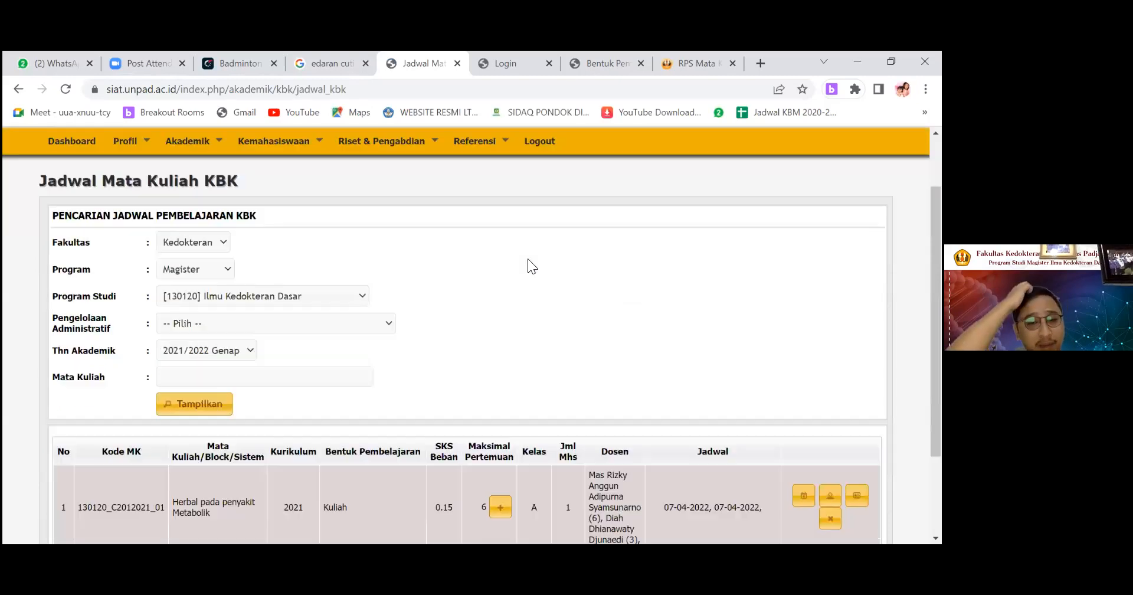
scroll(532, 260, "down", 2)
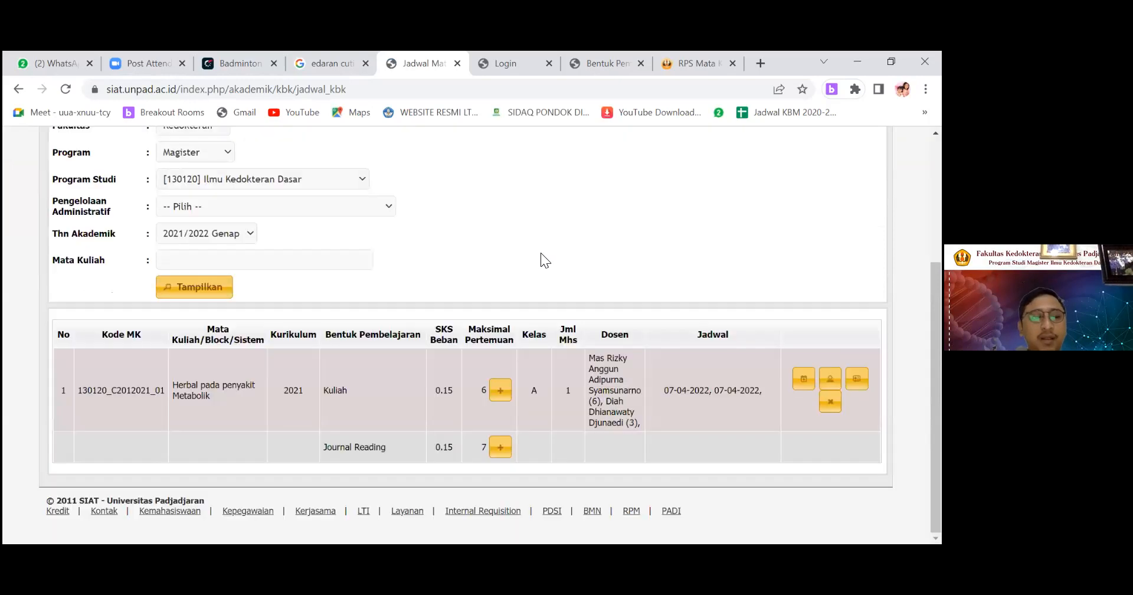
scroll(541, 245, "up", 2)
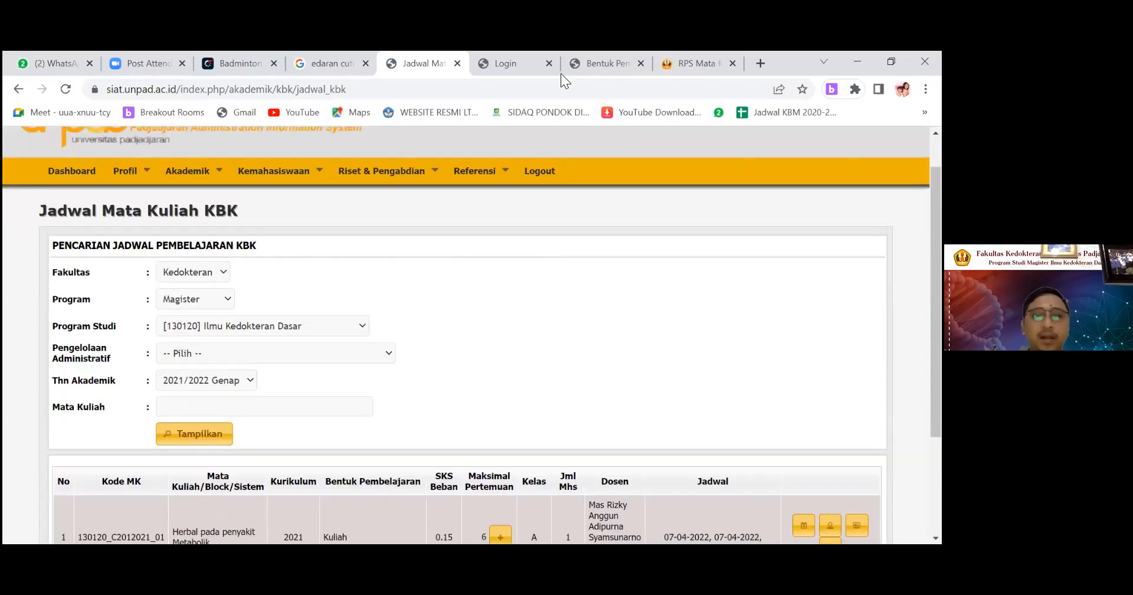